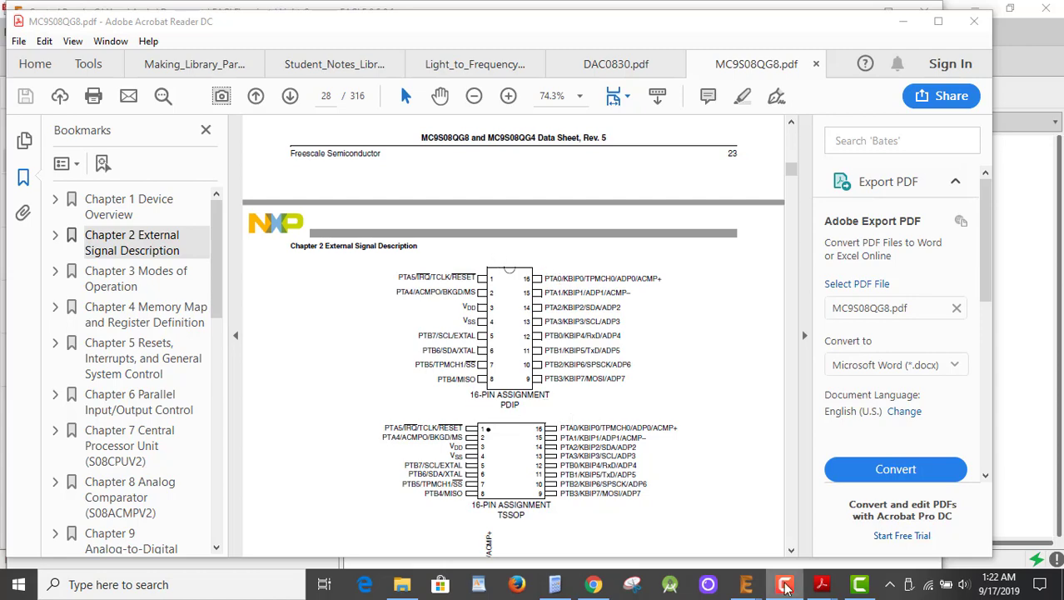
# Switch to the EAGLE schematic LightSensor_Circuit.sch and search the libraries for a part to add using *s908*.
pyautogui.moveTo(823, 587)
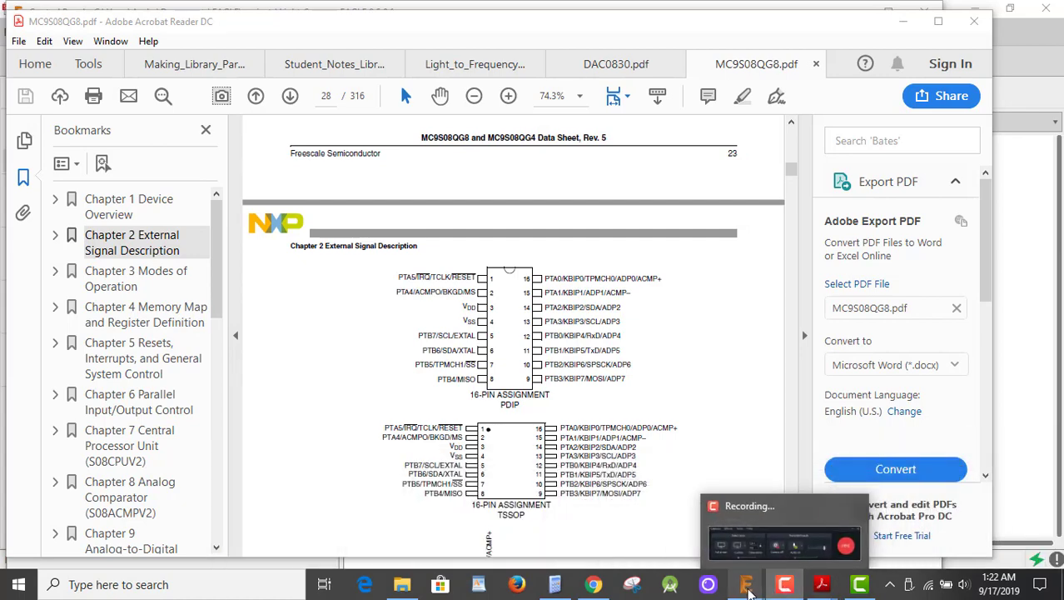
pyautogui.moveTo(746, 587)
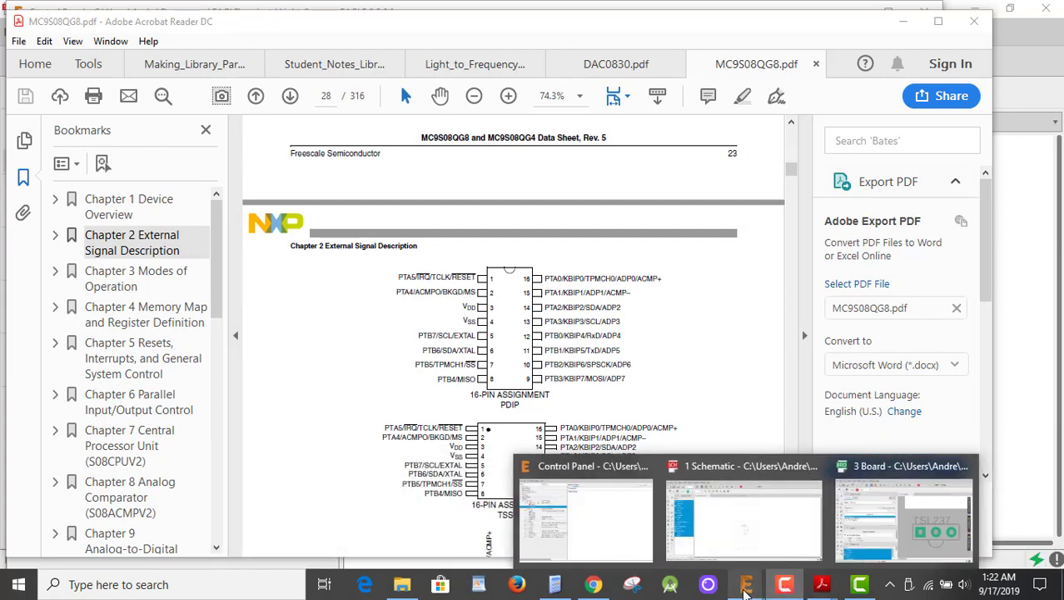
pyautogui.click(712, 530)
pyautogui.press('Escape')
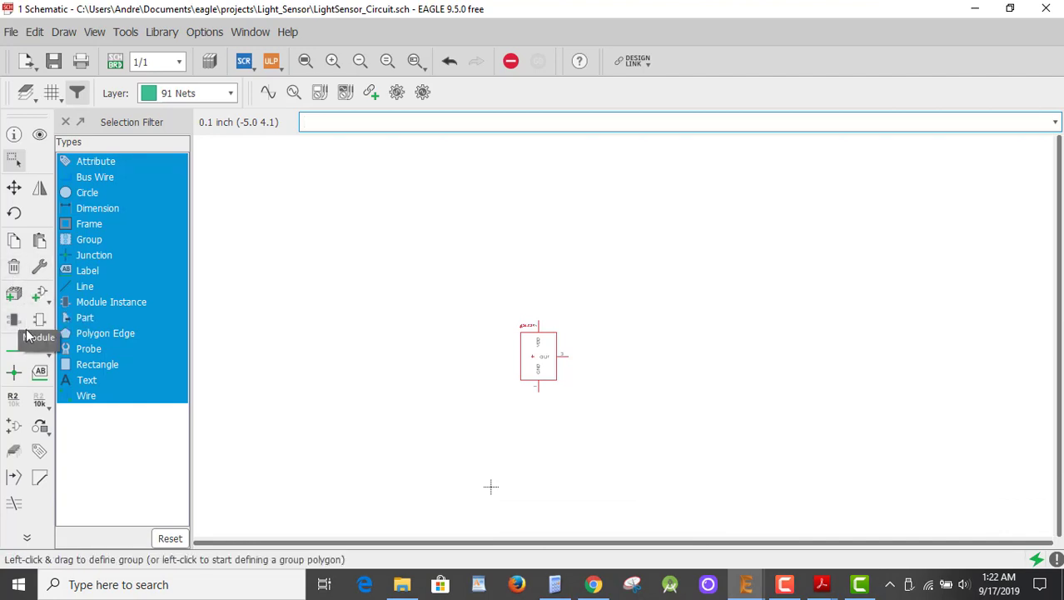
pyautogui.click(40, 296)
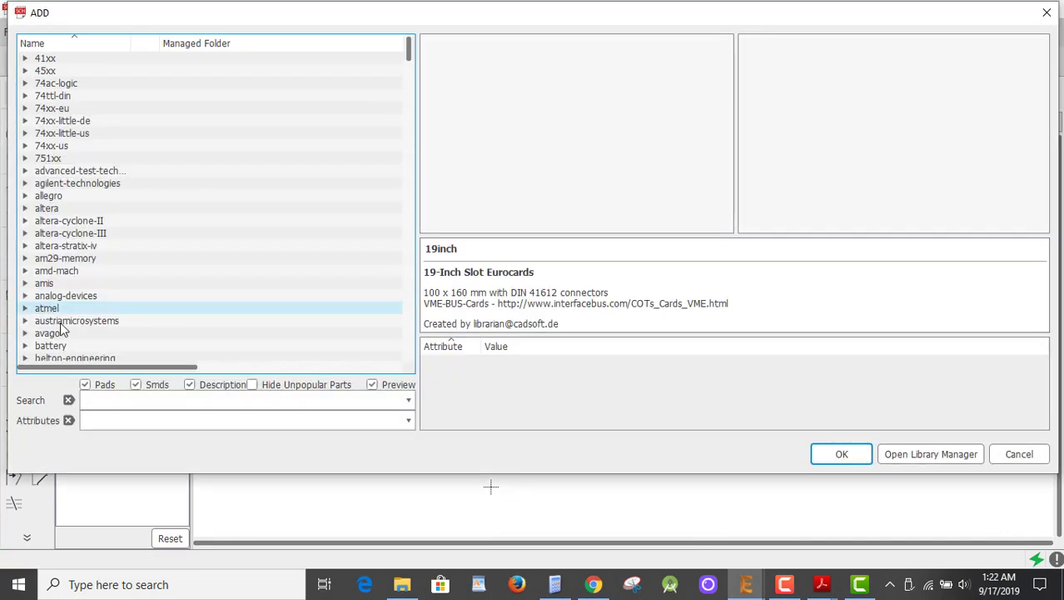
pyautogui.click(138, 399)
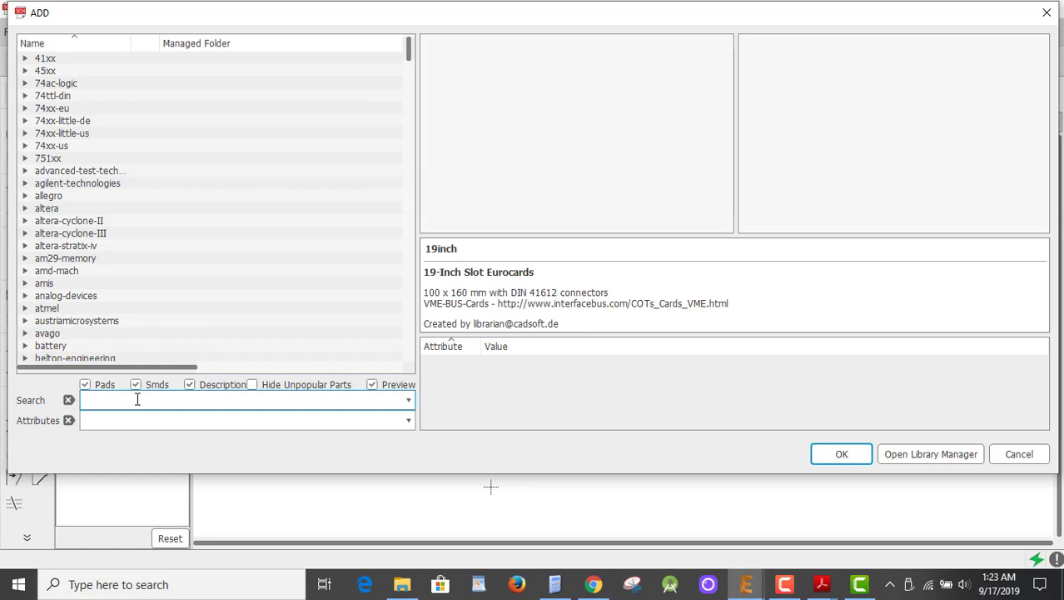
pyautogui.write('*s908*')
pyautogui.press('Return')
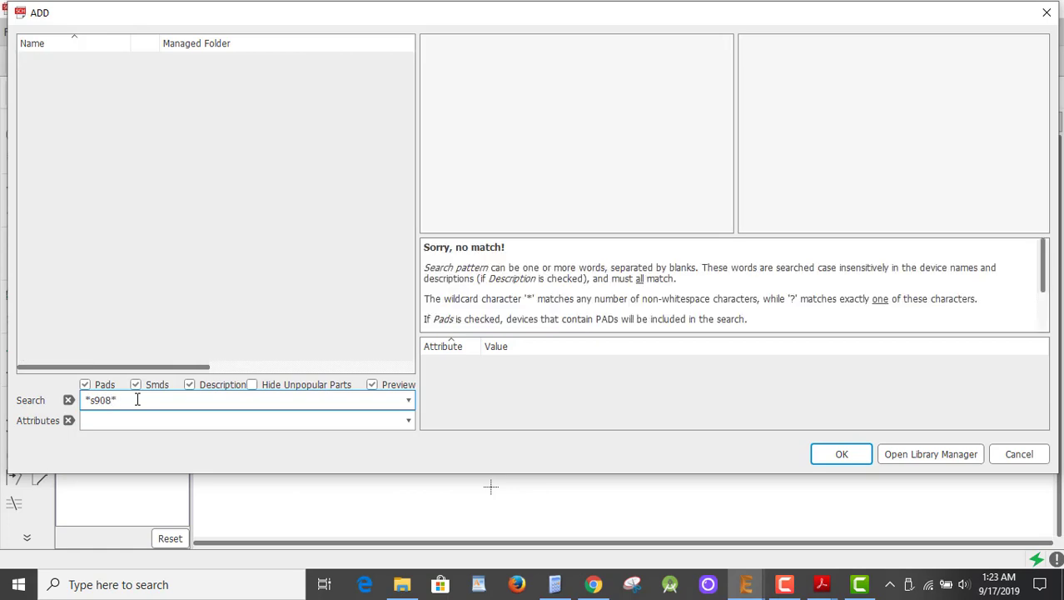
# Broaden the part search pattern to *908*.
pyautogui.click(104, 401)
pyautogui.click(98, 402)
pyautogui.press('BackSpace')
pyautogui.press('Return')
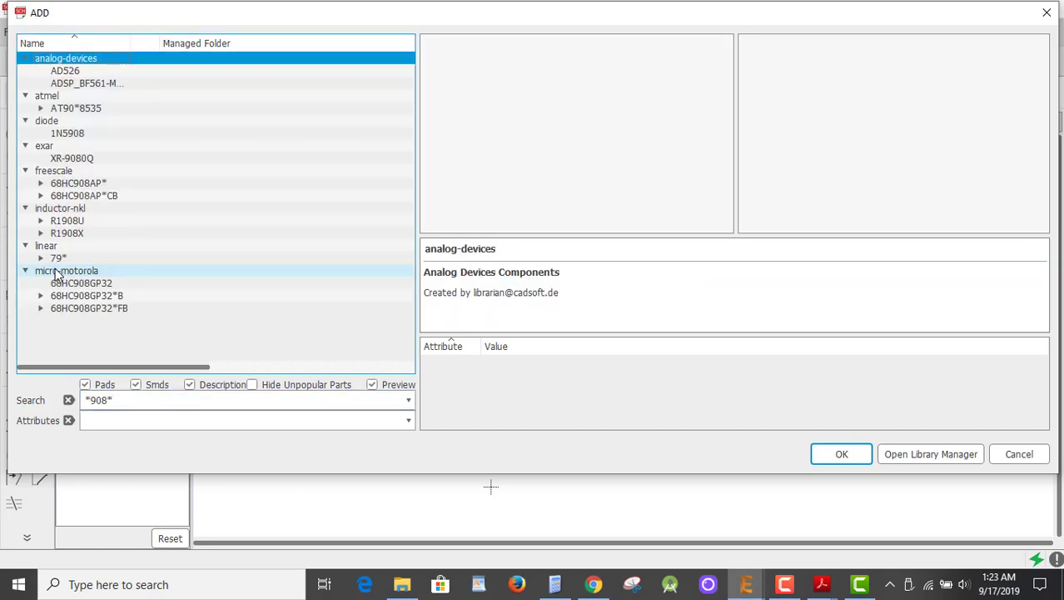
# Examine the Freescale 68HC908AP* and 68HC908AP*CB package variants, then leave the part search without adding anything.
pyautogui.click(39, 183)
pyautogui.click(90, 208)
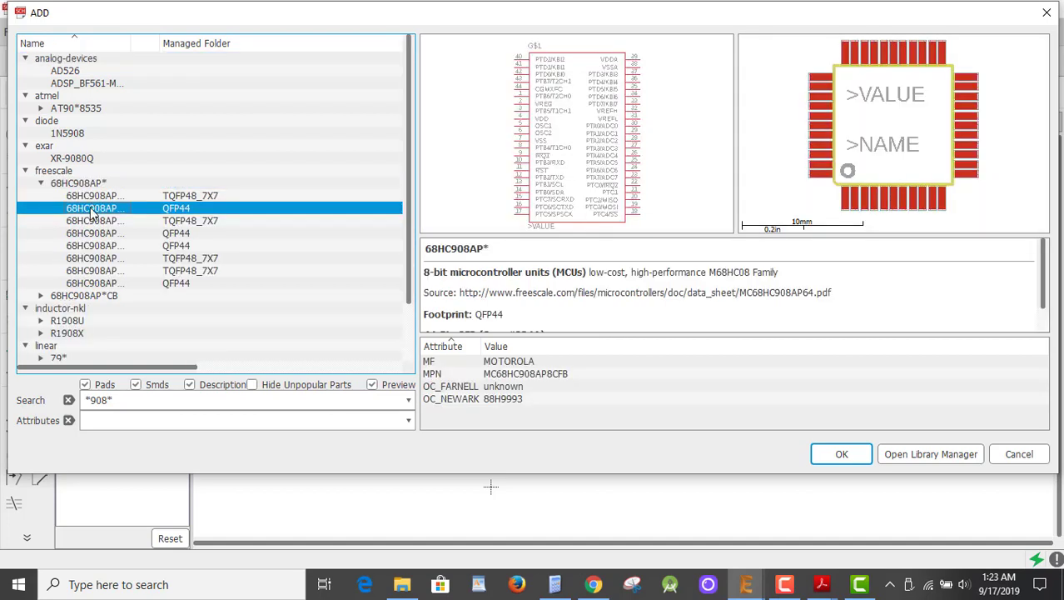
pyautogui.click(90, 233)
pyautogui.click(90, 246)
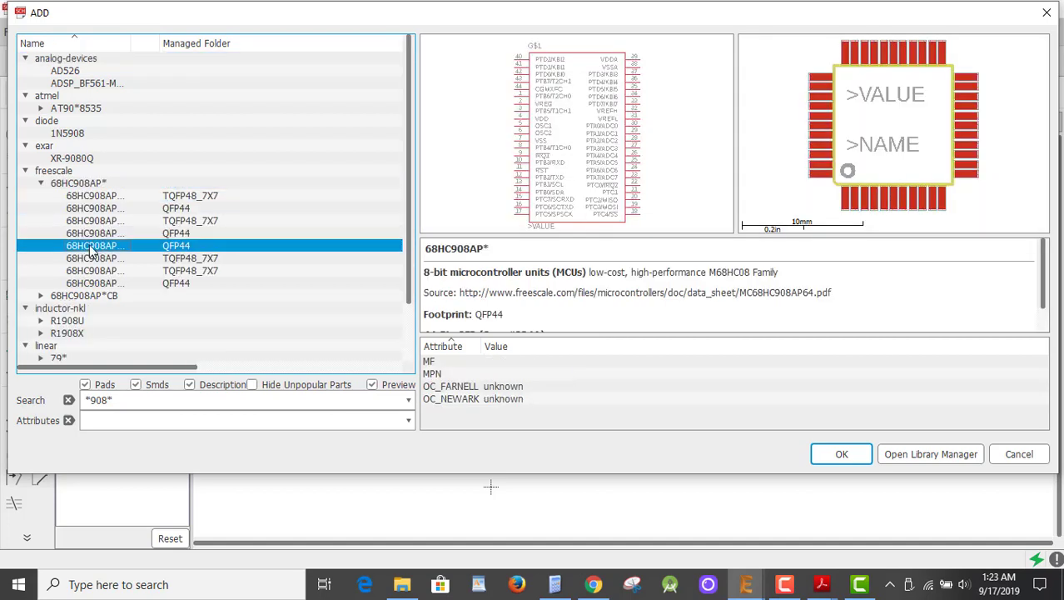
pyautogui.click(46, 298)
pyautogui.doubleClick(75, 298)
pyautogui.click(104, 308)
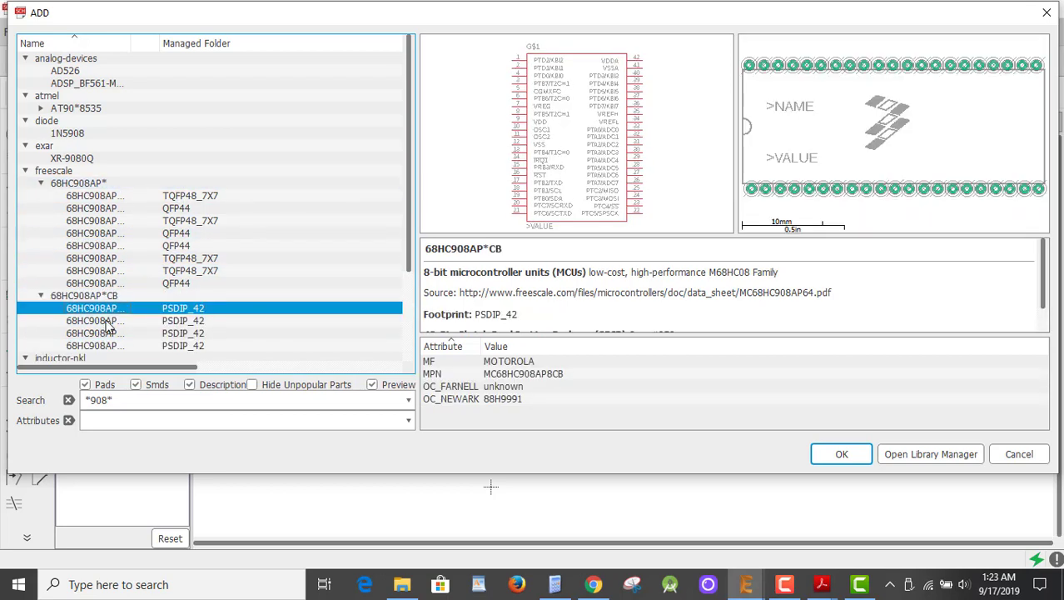
pyautogui.click(104, 333)
pyautogui.click(100, 346)
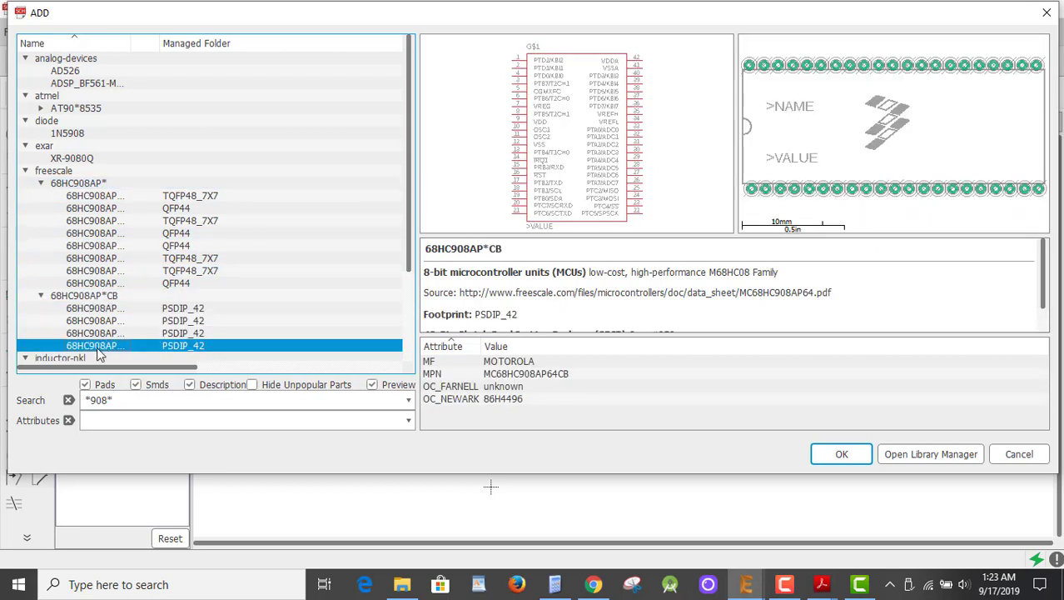
pyautogui.click(25, 170)
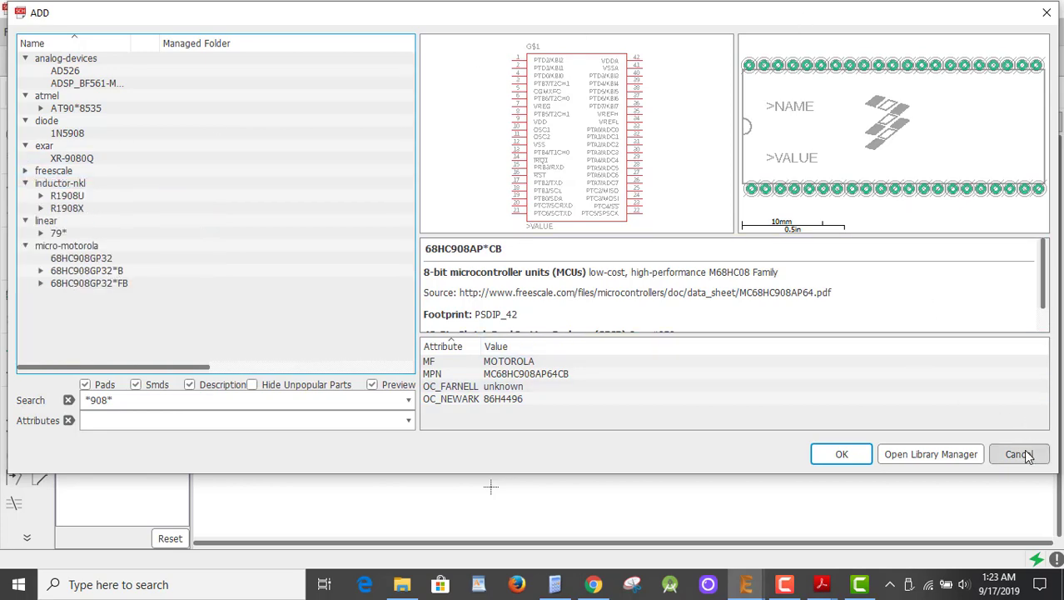
pyautogui.click(1019, 454)
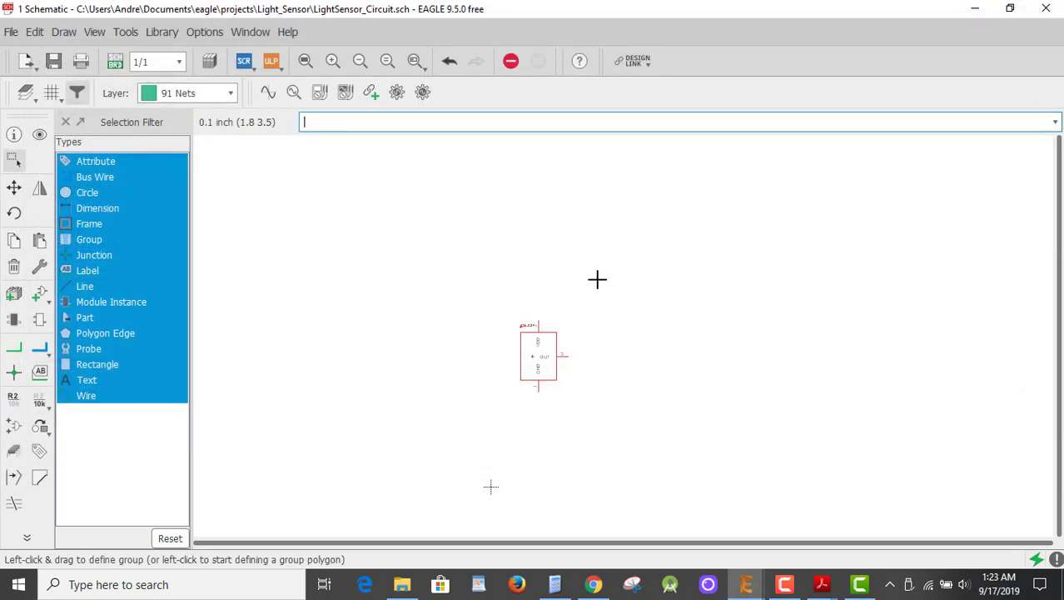
# Open the LS_Parts.lbr library from the Light_Sensor project and widen its preview area.
pyautogui.click(745, 584)
pyautogui.click(577, 531)
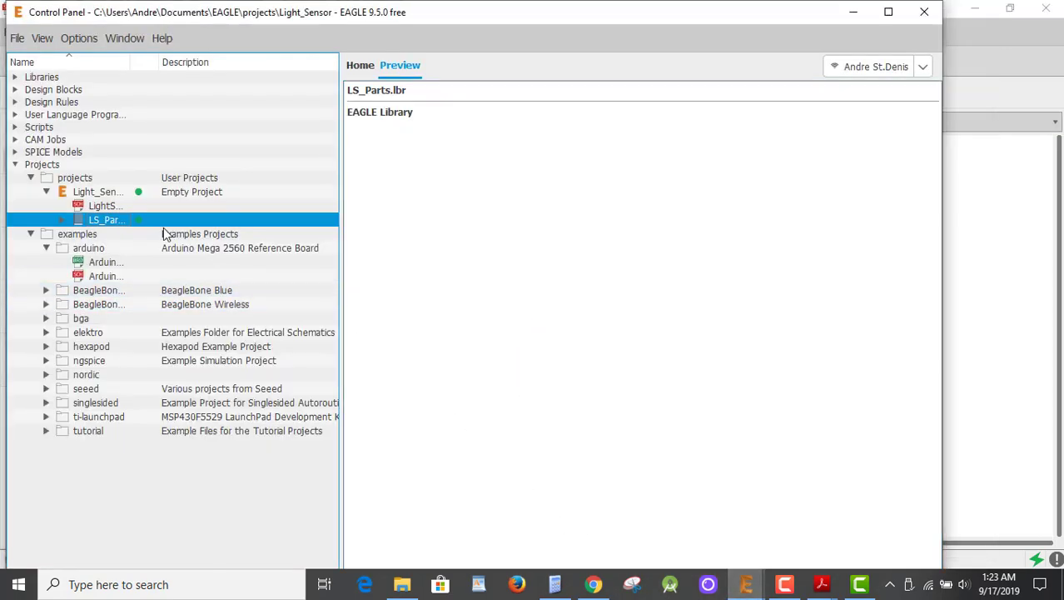
pyautogui.doubleClick(101, 222)
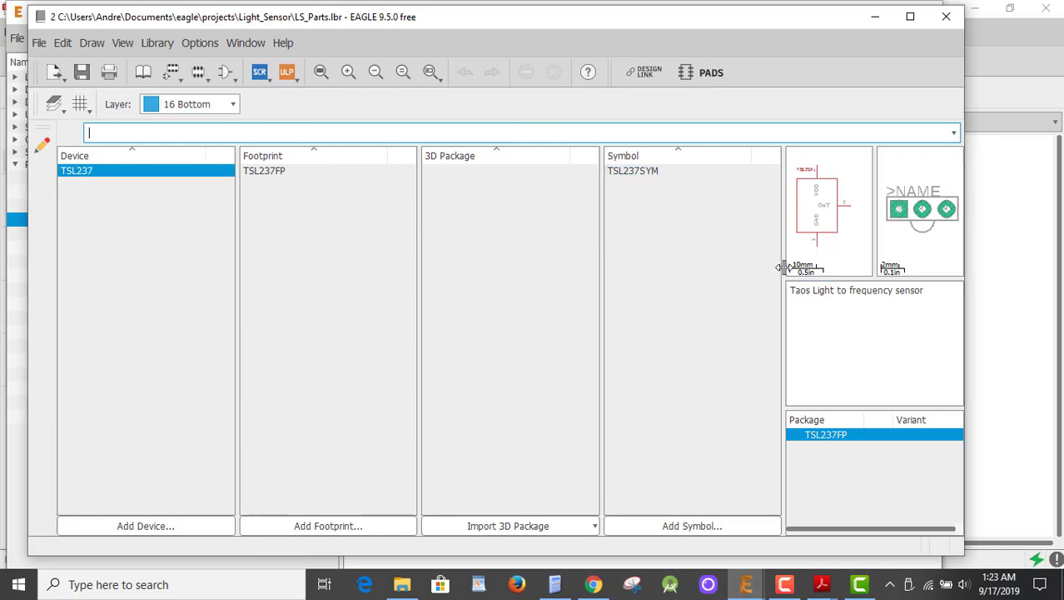
pyautogui.moveTo(783, 268); pyautogui.dragTo(722, 273)
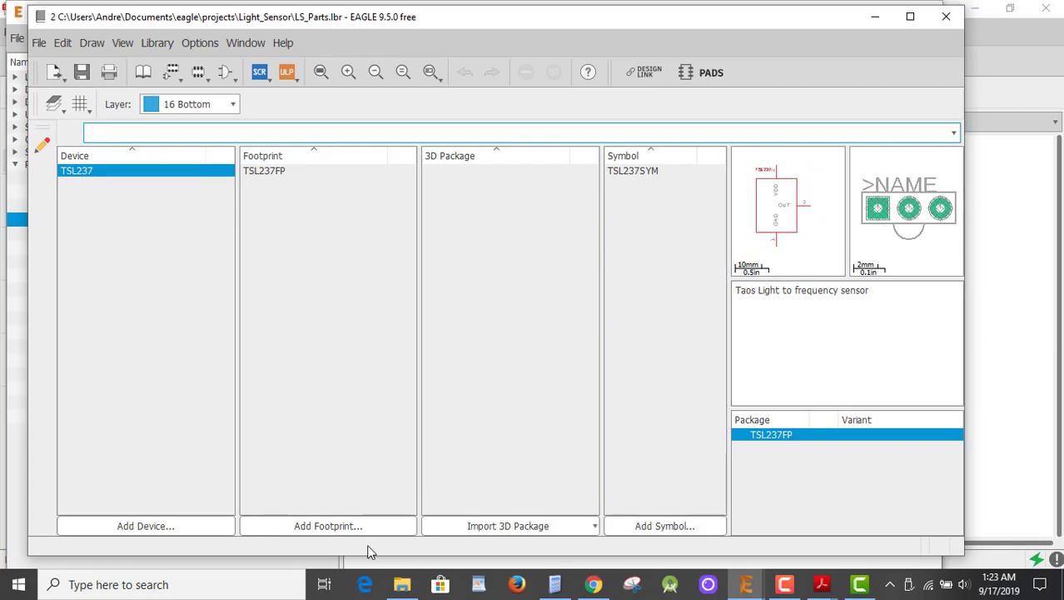
# Create a new footprint named DIP16 in the LS_Parts library.
pyautogui.click(308, 526)
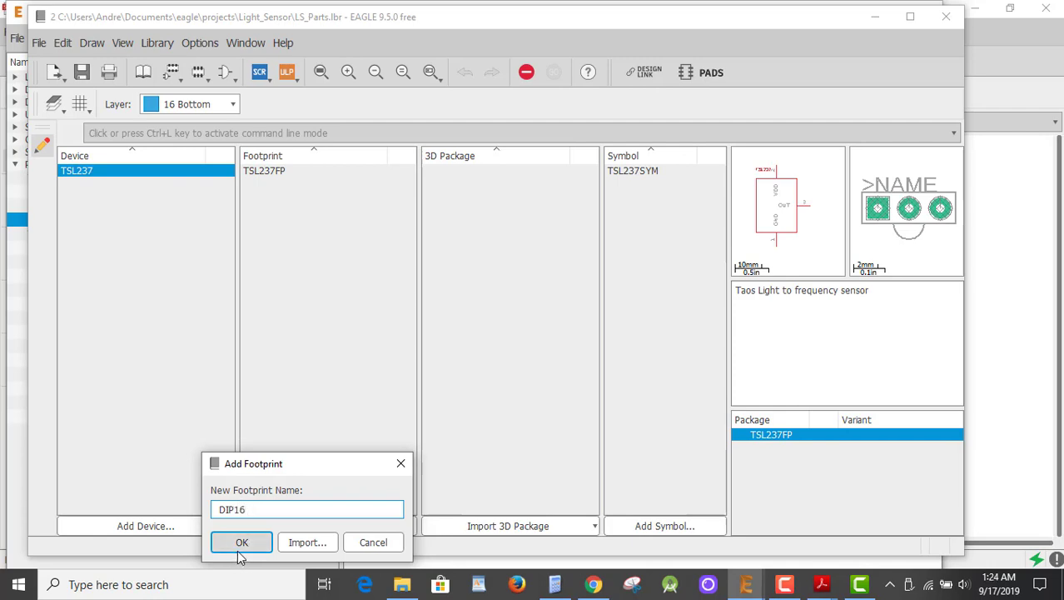
pyautogui.click(247, 544)
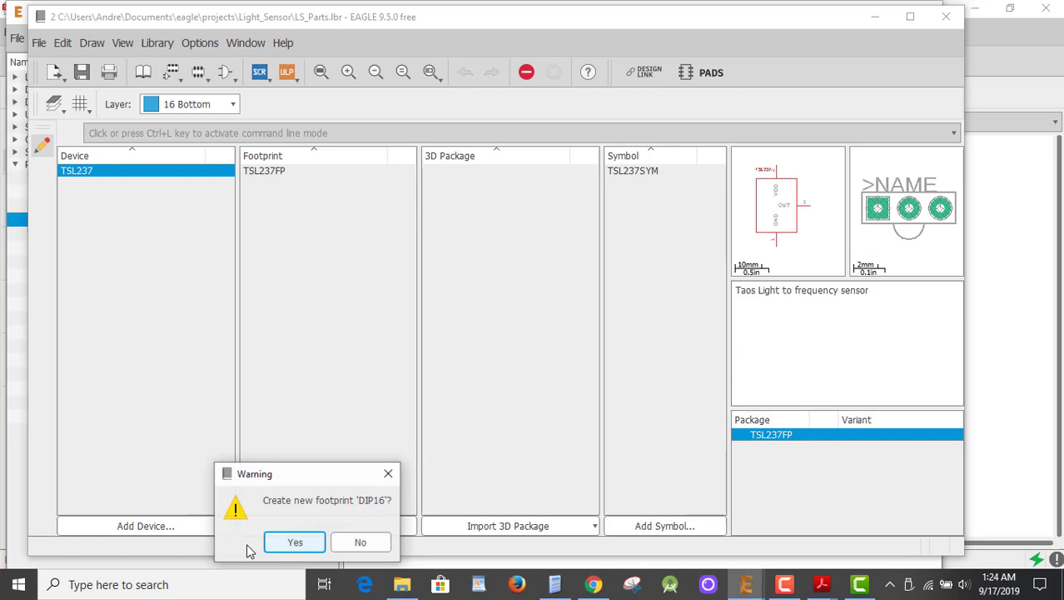
pyautogui.click(295, 539)
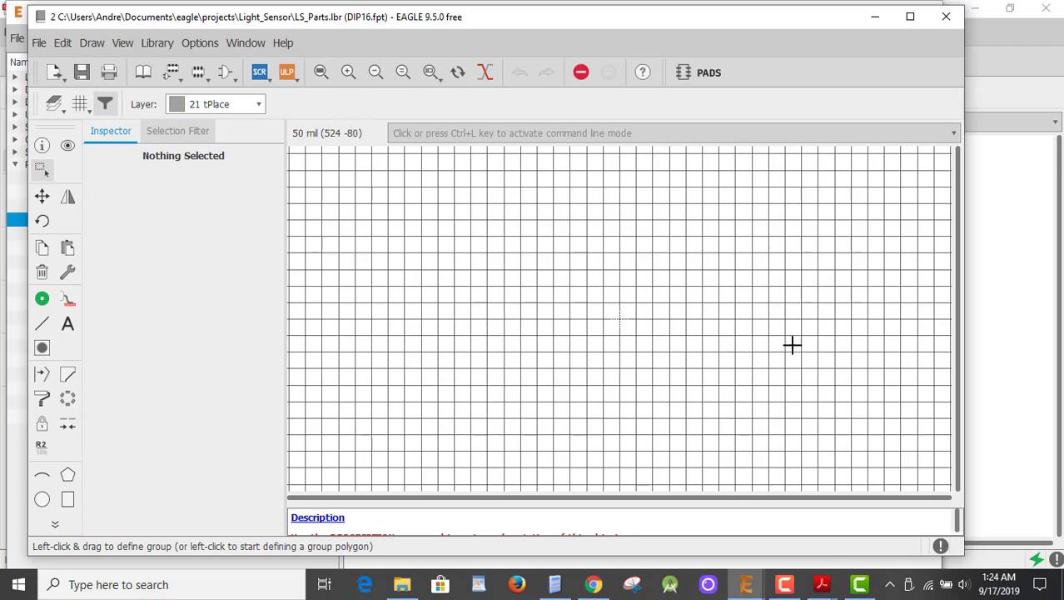
# Place a square pad with drill 35.43307 and diameter 66 at the footprint's origin (0 0).
pyautogui.scroll(1, 825, 324)
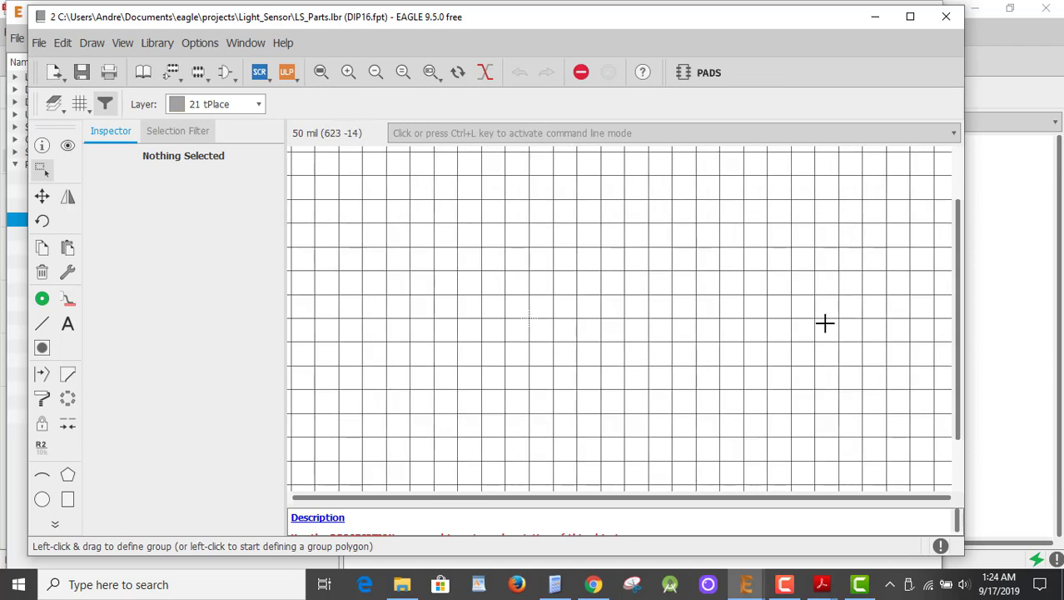
pyautogui.scroll(-1, 825, 324)
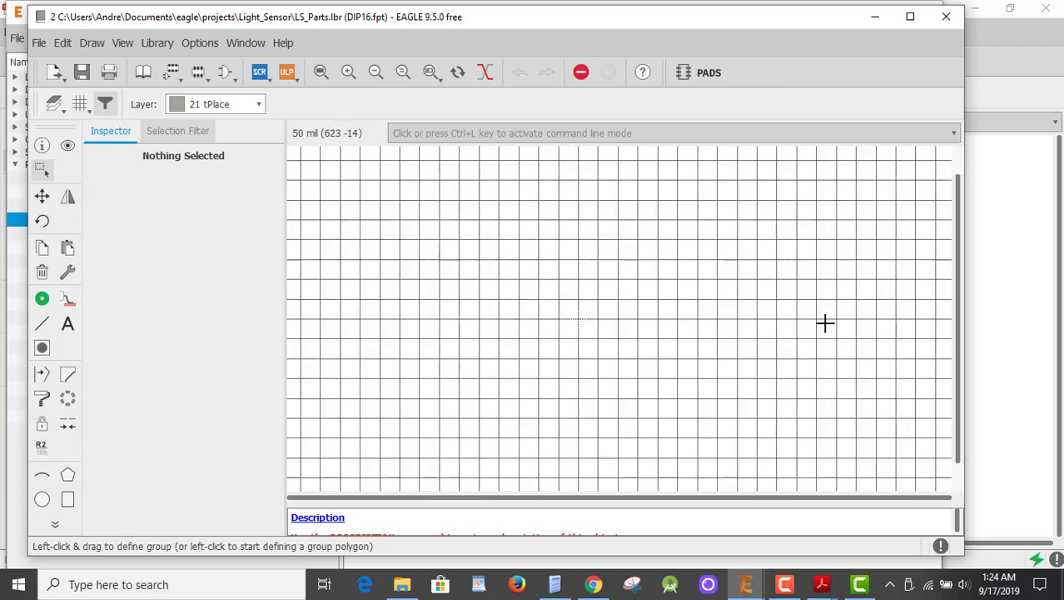
pyautogui.scroll(-1, 824, 323)
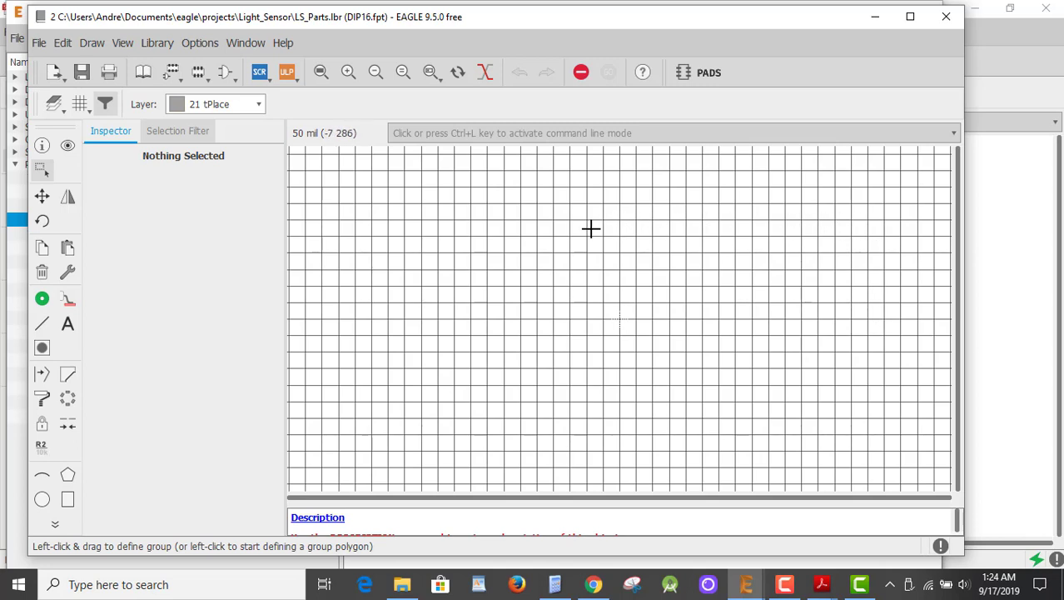
pyautogui.click(41, 301)
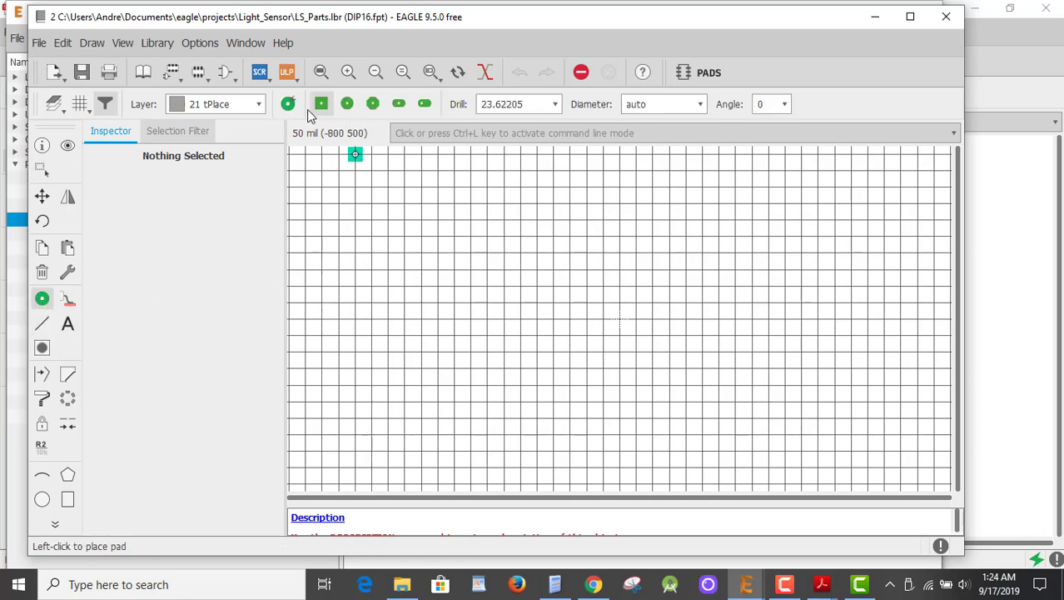
pyautogui.click(320, 104)
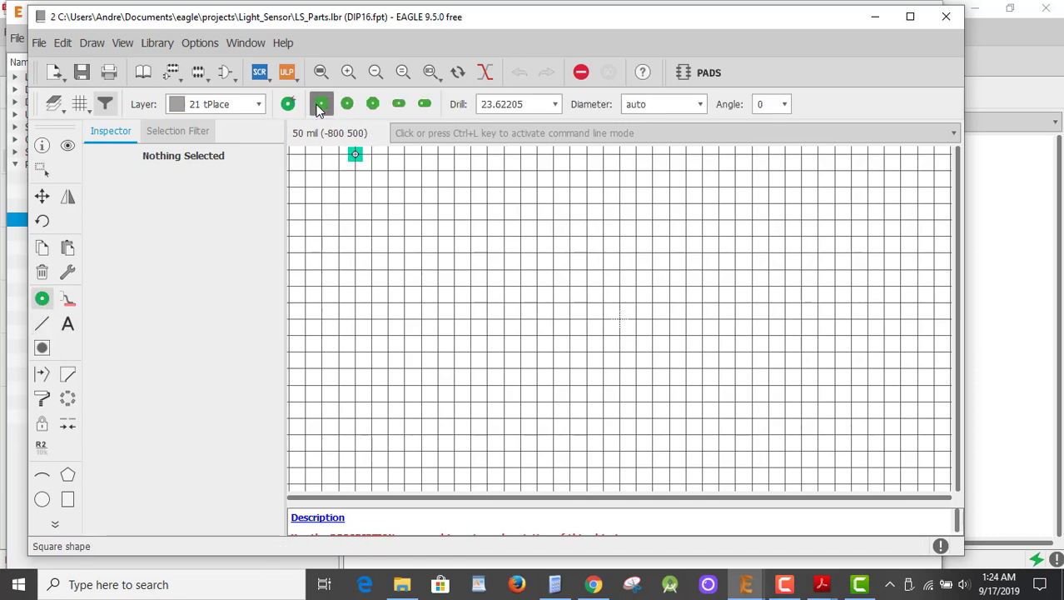
pyautogui.click(558, 108)
pyautogui.moveTo(561, 150); pyautogui.dragTo(560, 208)
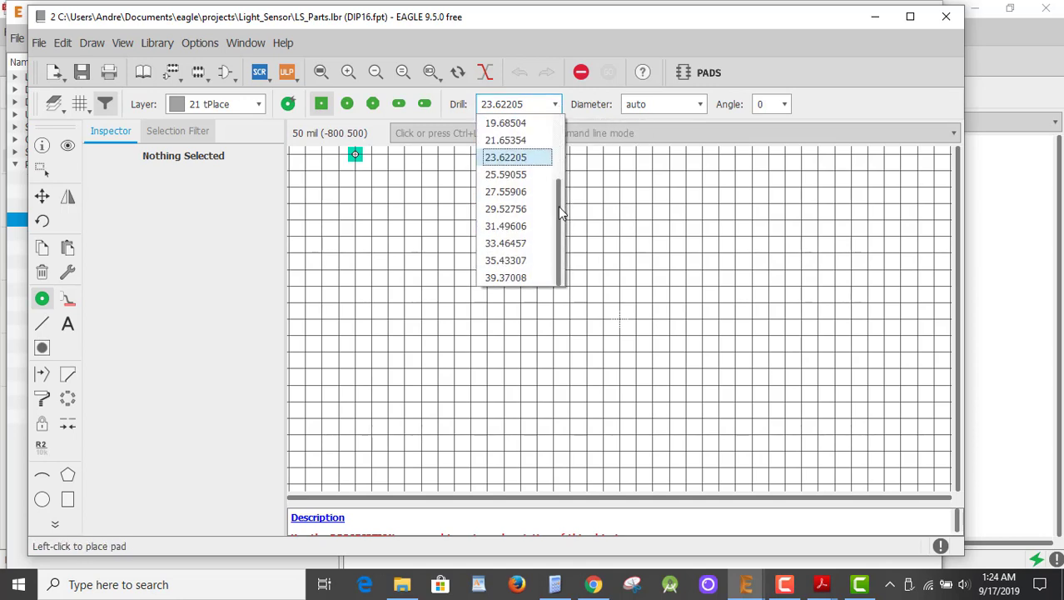
pyautogui.click(506, 261)
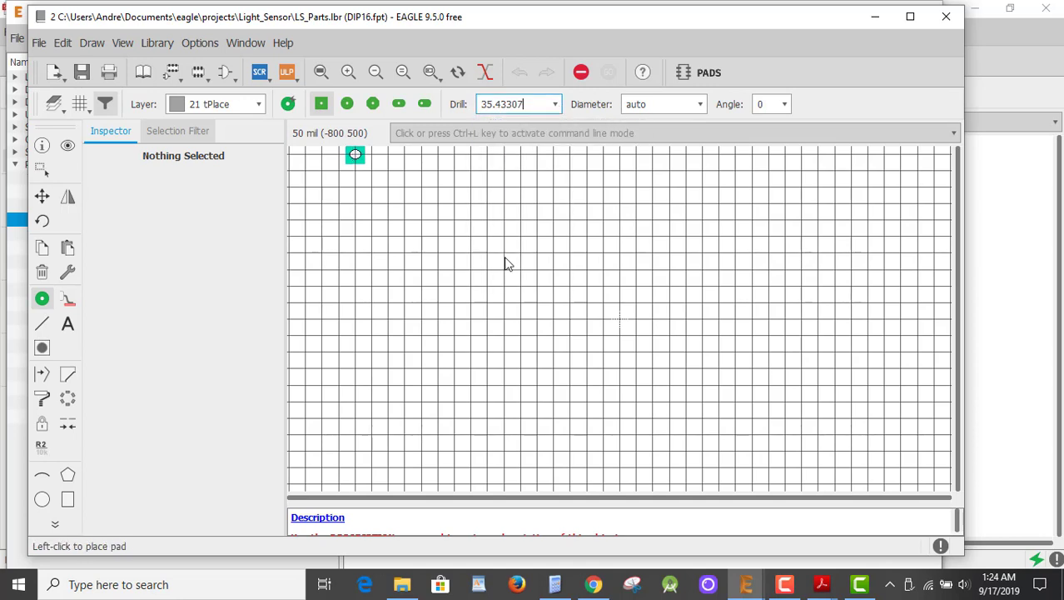
pyautogui.click(701, 105)
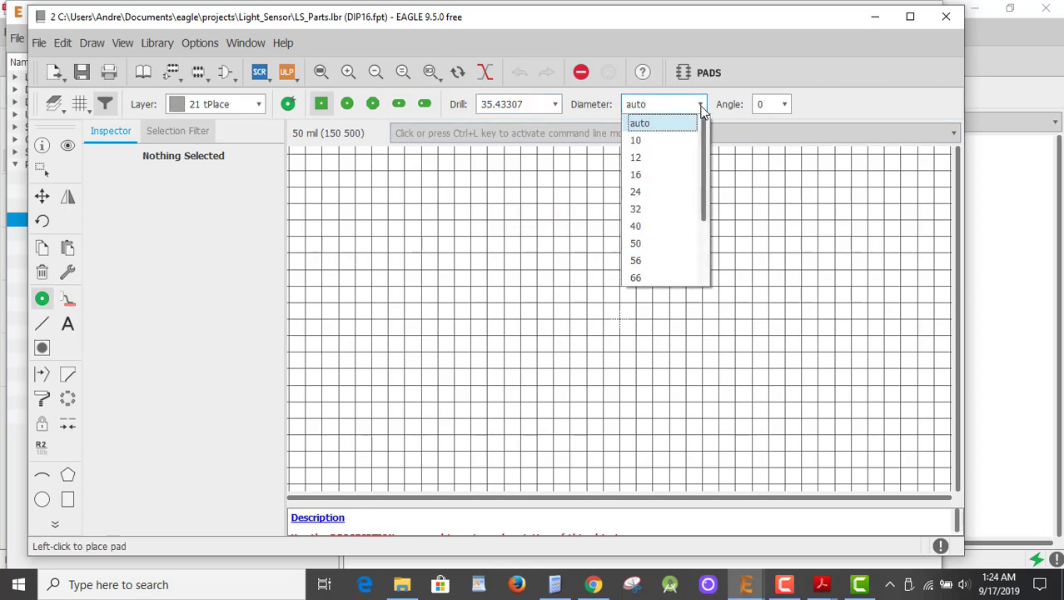
pyautogui.click(681, 278)
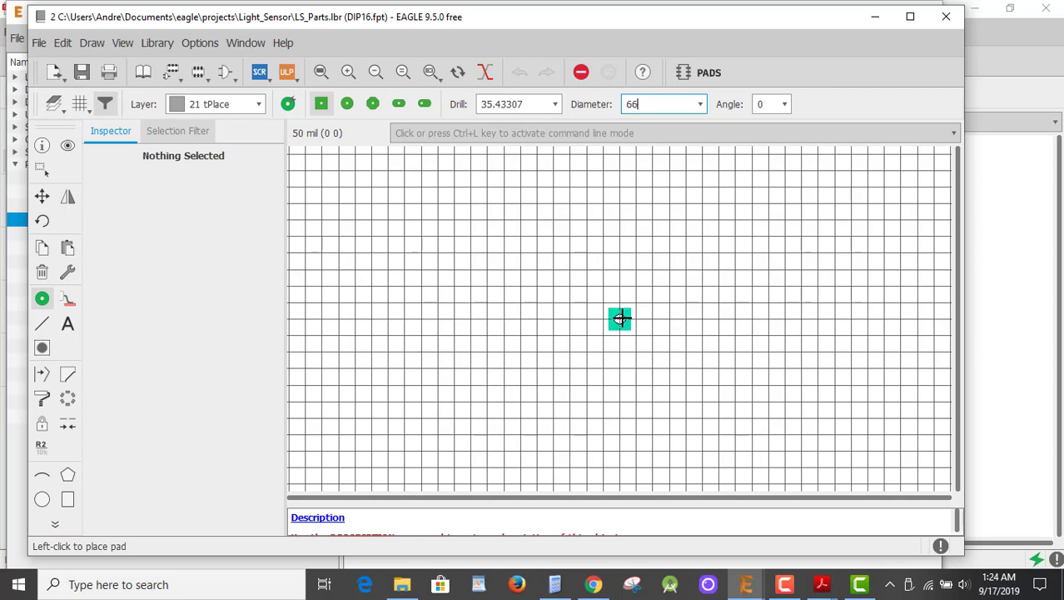
pyautogui.click(417, 132)
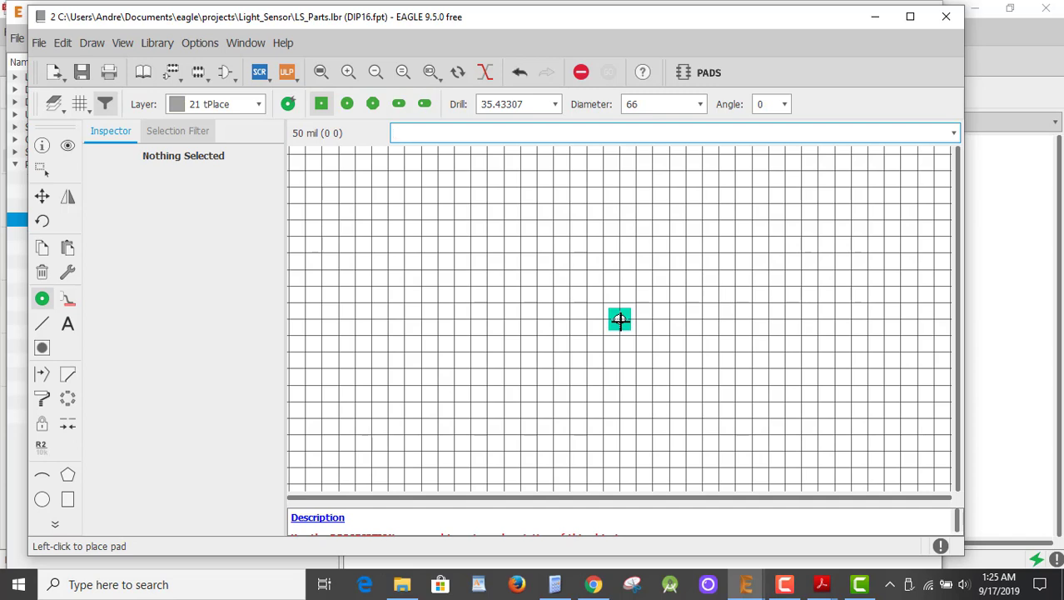
pyautogui.click(620, 319)
# Place seven round pads beside the square pad at 100 mil spacing, from (100 0) to (700 0).
pyautogui.click(347, 103)
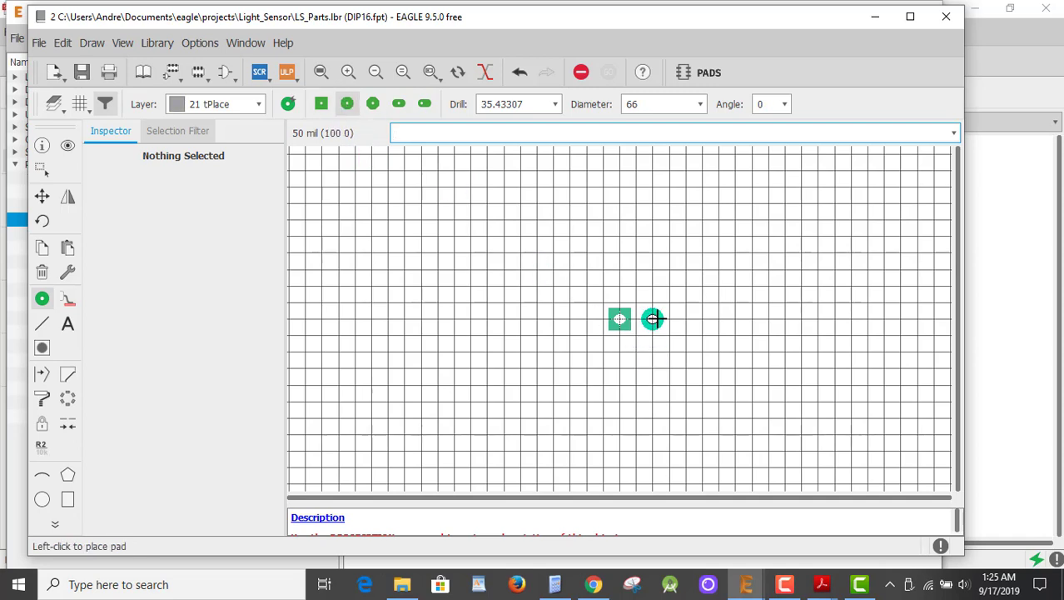
pyautogui.click(653, 319)
pyautogui.click(686, 319)
pyautogui.click(719, 319)
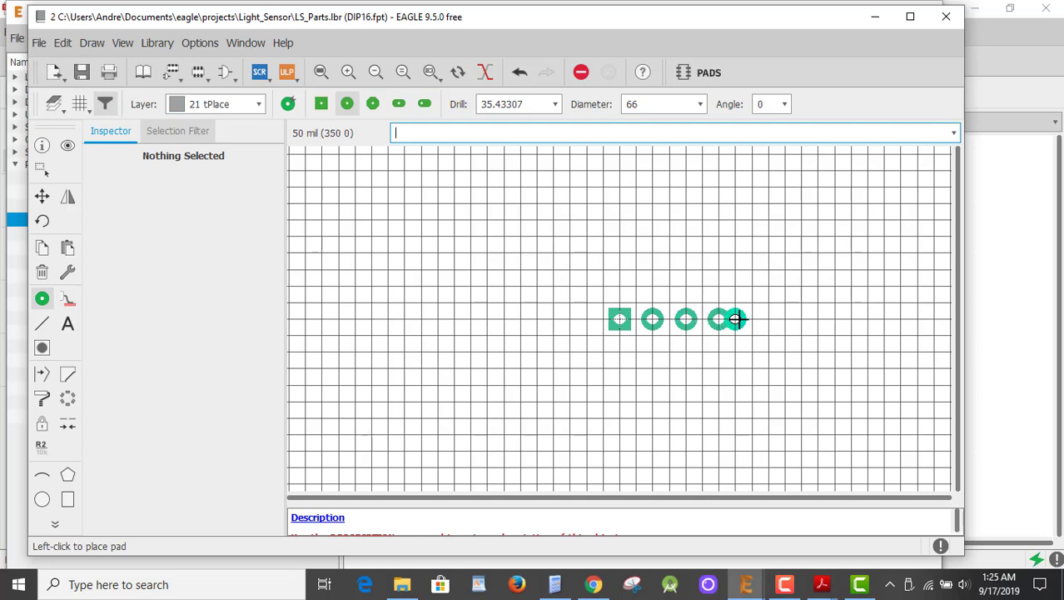
pyautogui.click(752, 319)
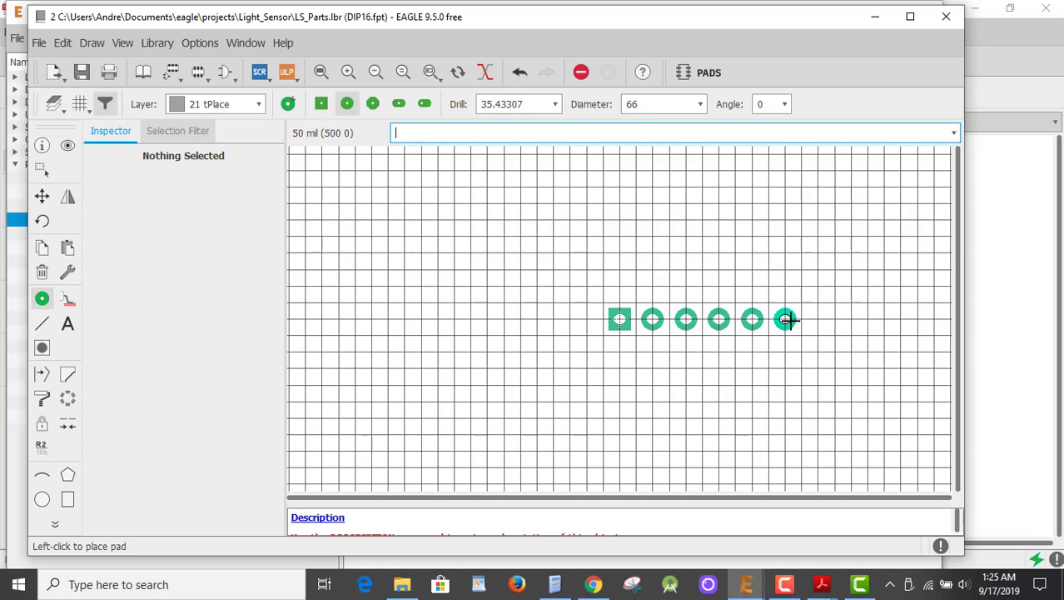
pyautogui.click(785, 319)
pyautogui.click(818, 319)
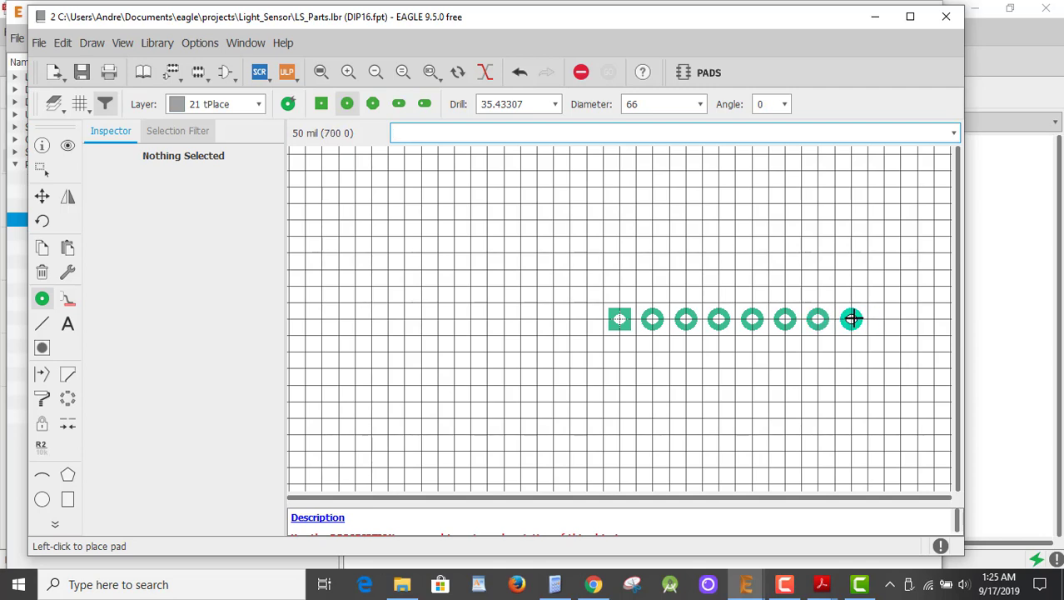
pyautogui.click(851, 319)
# Place a second row of eight round pads at 100 mil spacing, from (700 300) back to (0 300).
pyautogui.click(851, 220)
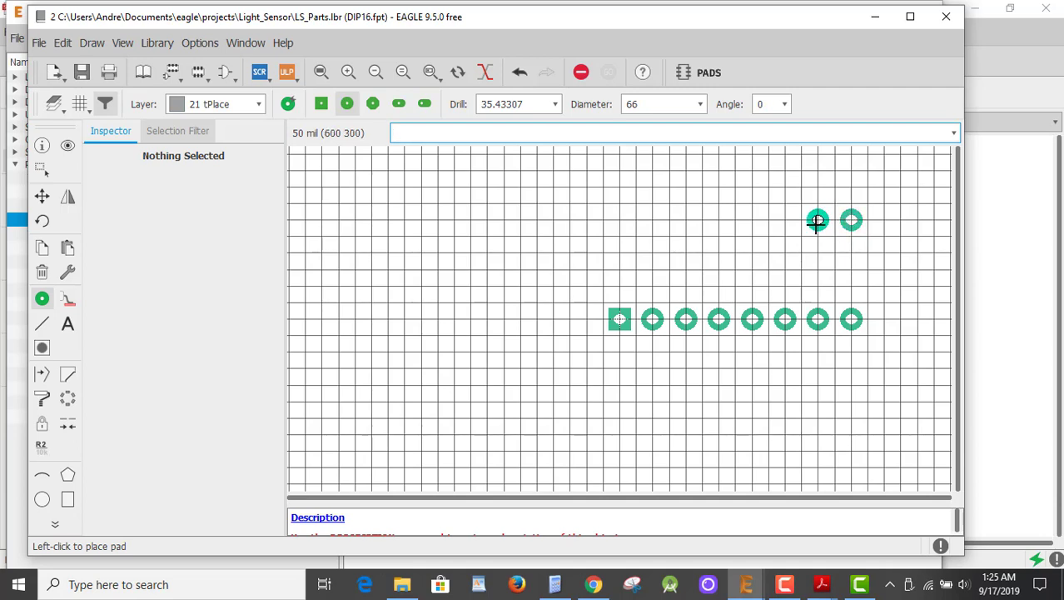
pyautogui.click(818, 220)
pyautogui.click(785, 220)
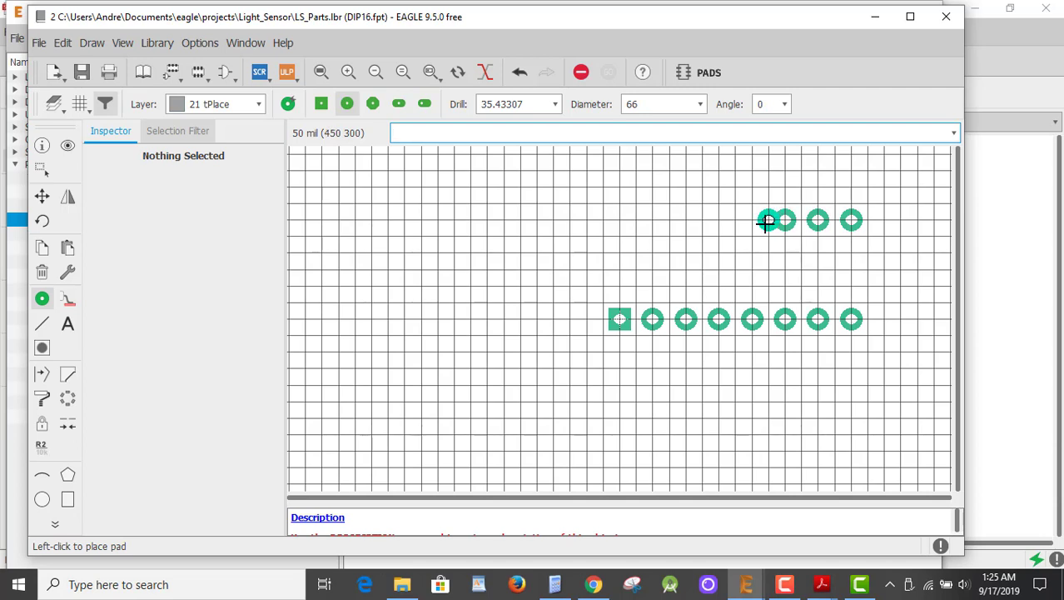
pyautogui.click(750, 221)
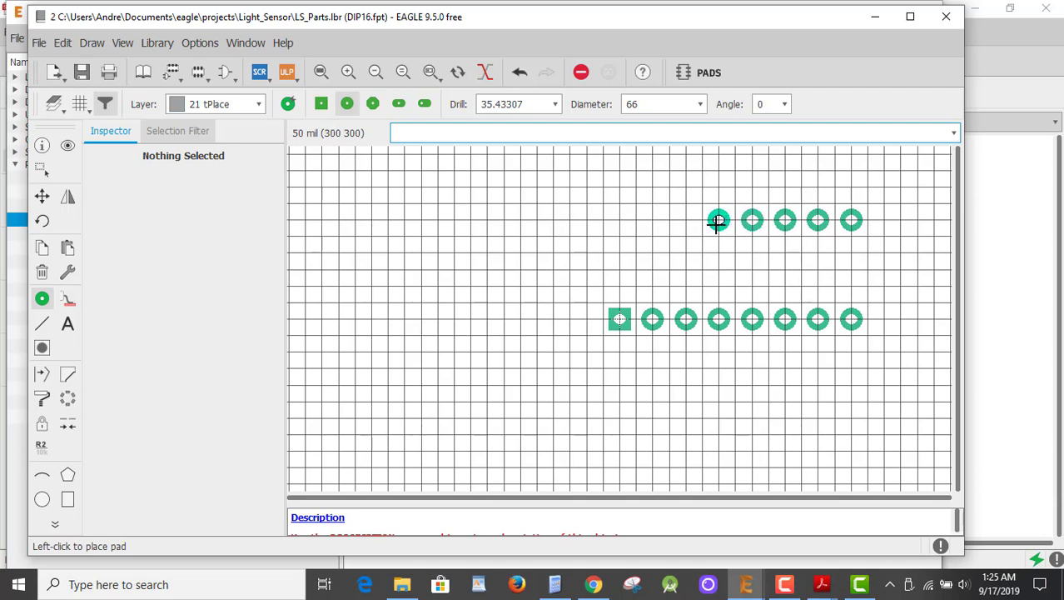
pyautogui.click(717, 221)
pyautogui.click(685, 220)
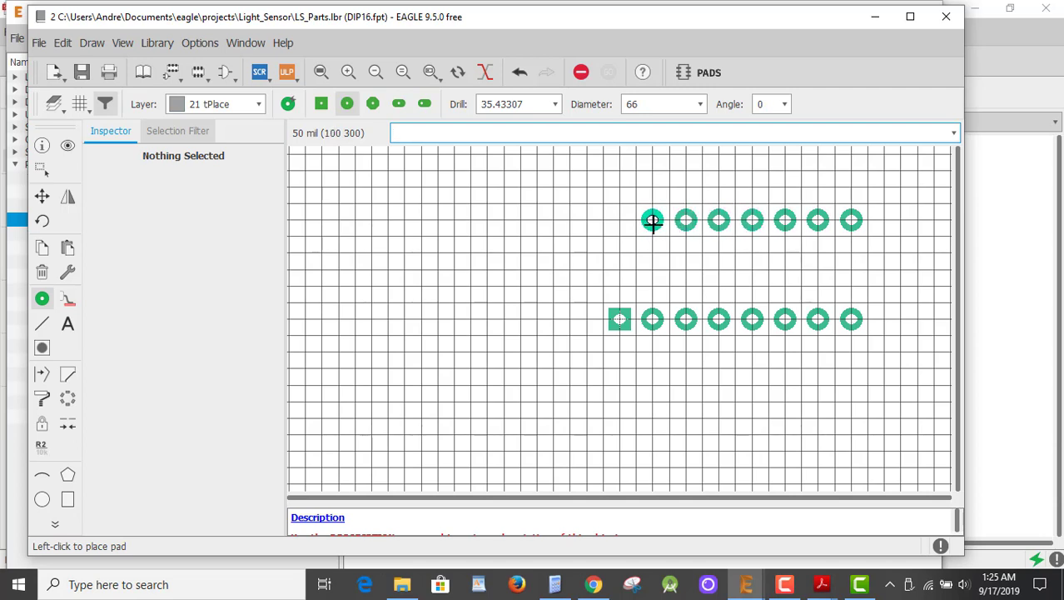
pyautogui.click(653, 221)
pyautogui.click(620, 221)
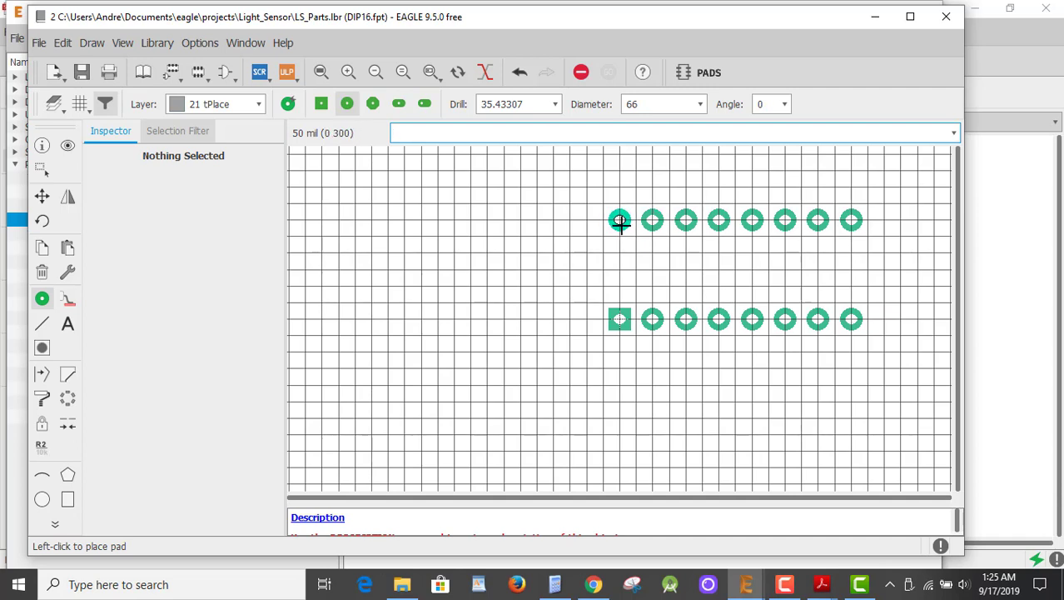
pyautogui.press('Escape')
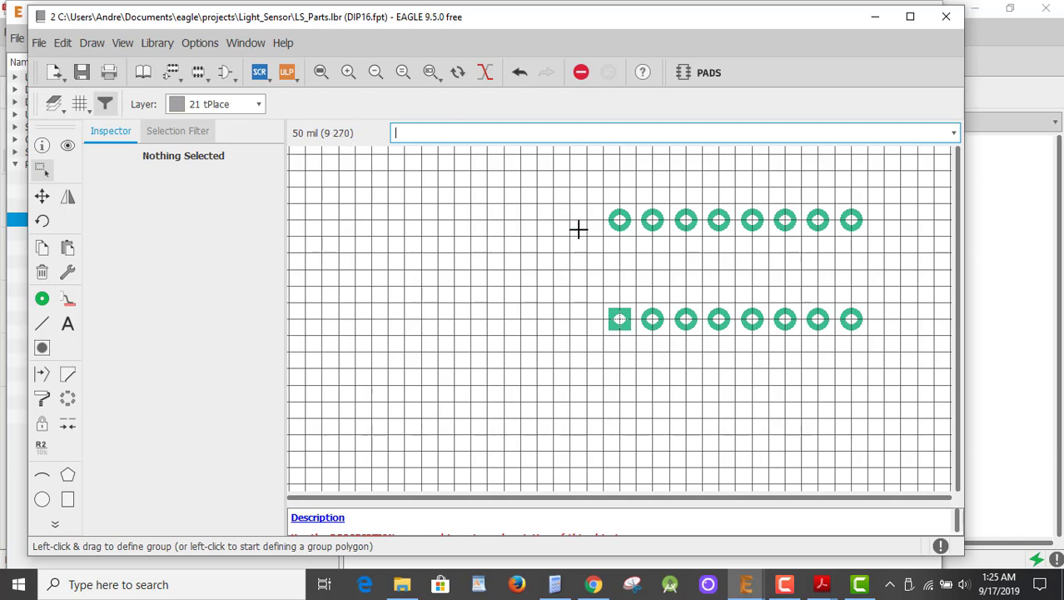
# Highlight pads with the Show command to check their numbering and fit the whole footprint in view.
pyautogui.click(67, 146)
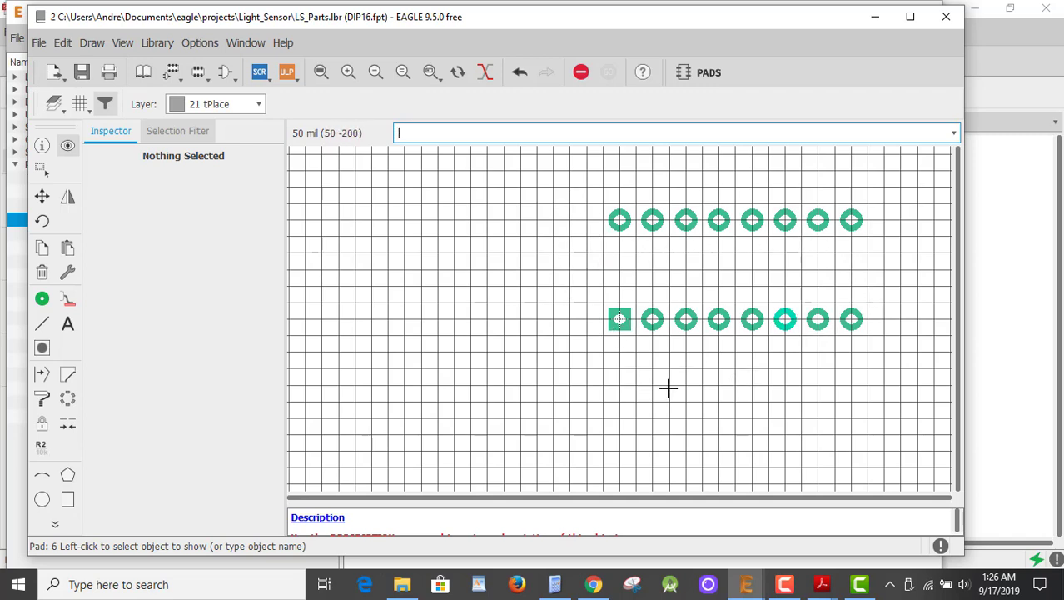
pyautogui.click(321, 73)
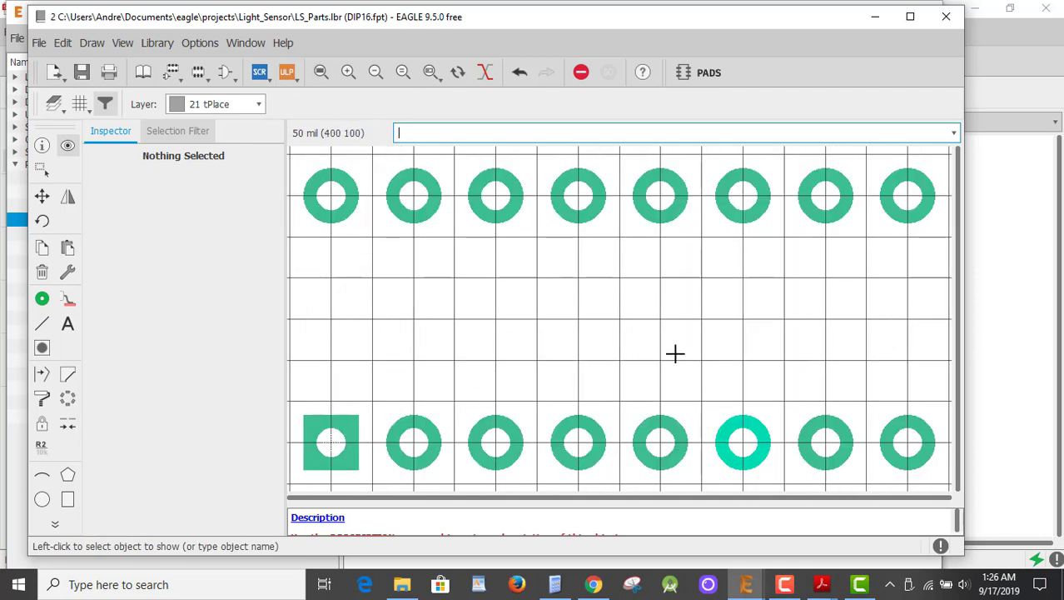
pyautogui.scroll(-1, 675, 354)
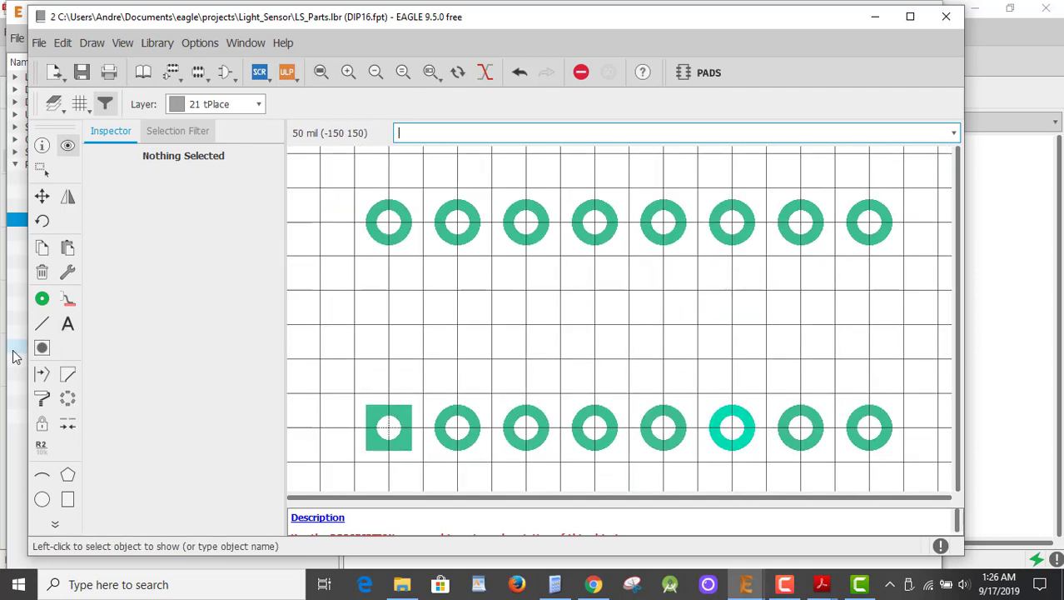
# Draw a closed 5 mil tPlace outline between corners (-50 -50) and (750 350), with a 50 by 100 mil notch from (-50 100) to (-50 200).
pyautogui.click(43, 327)
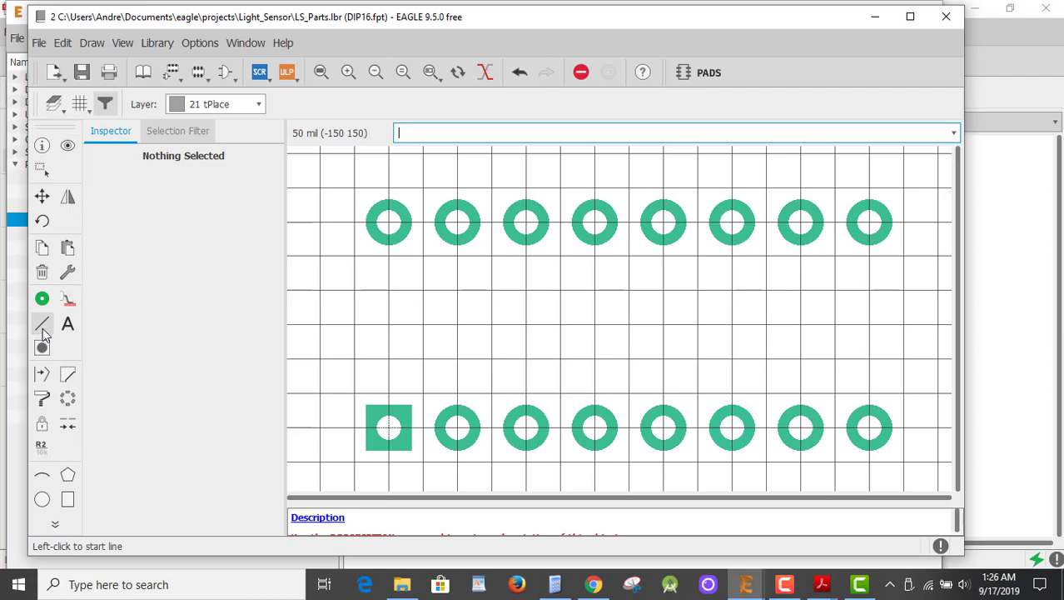
pyautogui.click(351, 188)
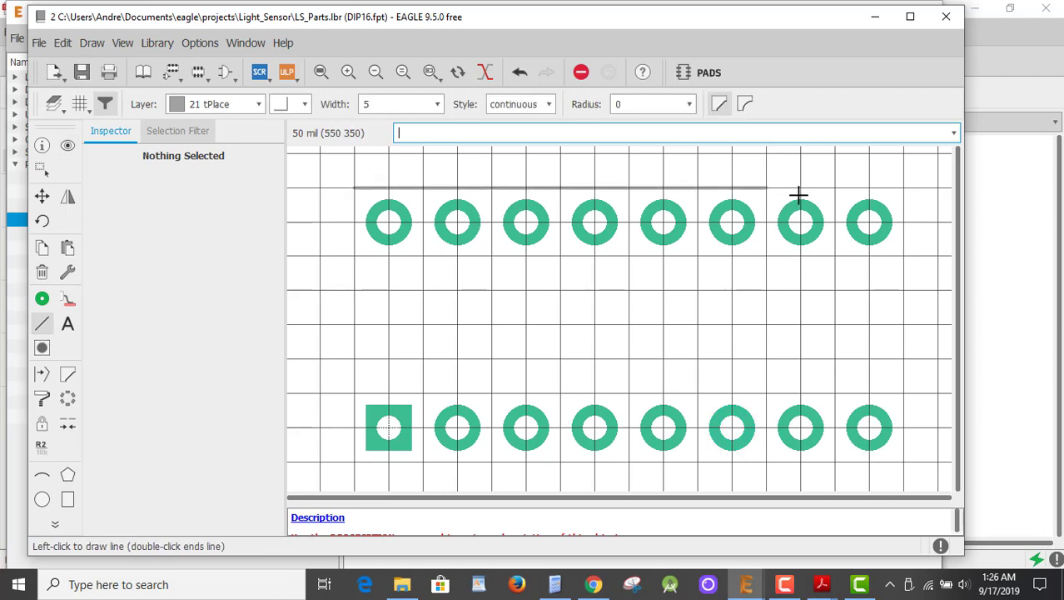
pyautogui.click(907, 188)
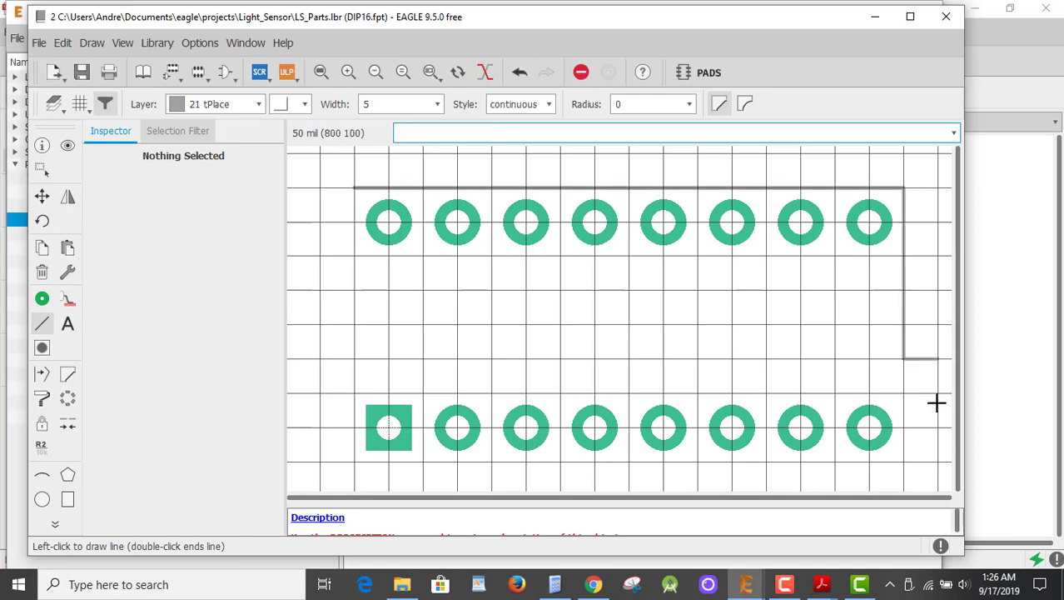
pyautogui.click(906, 460)
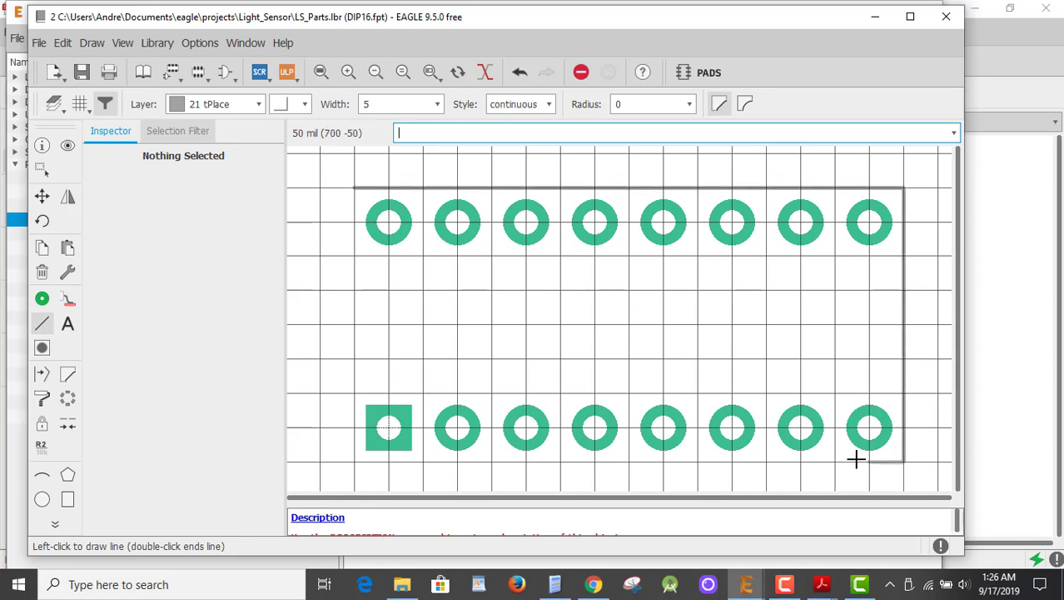
pyautogui.click(355, 461)
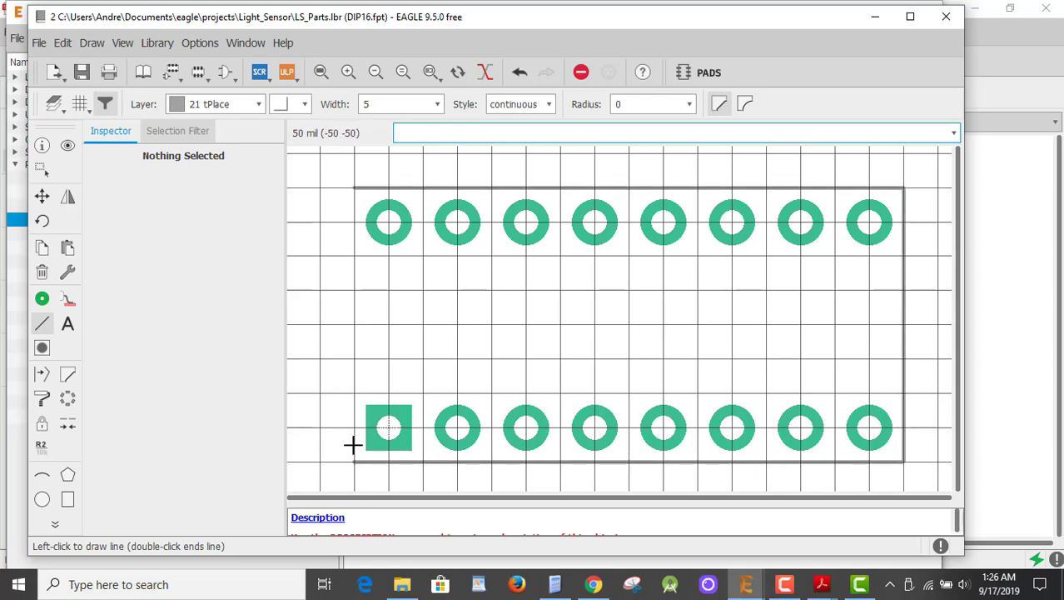
pyautogui.click(353, 359)
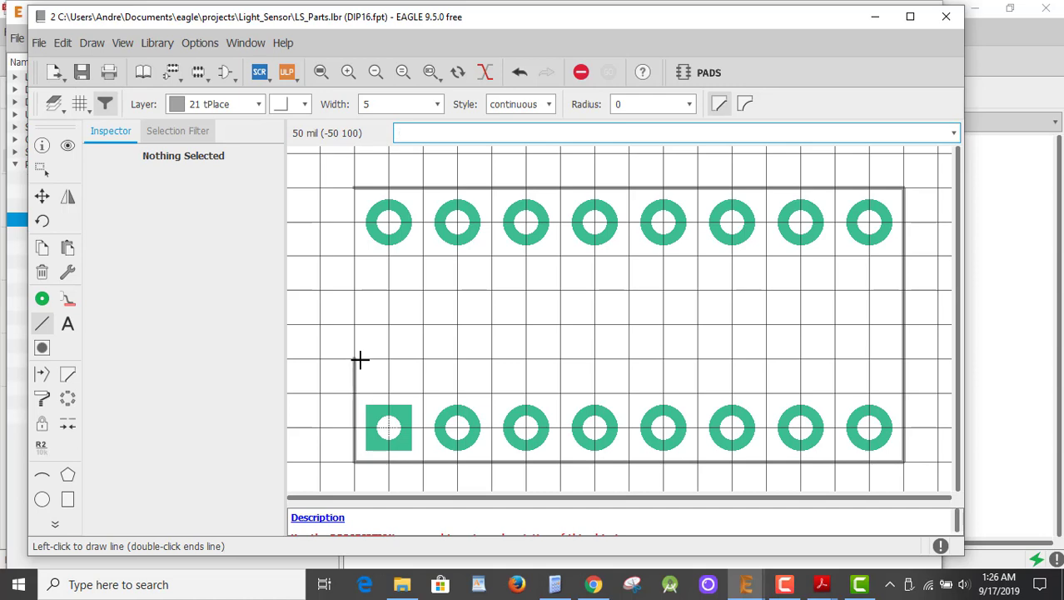
pyautogui.click(388, 289)
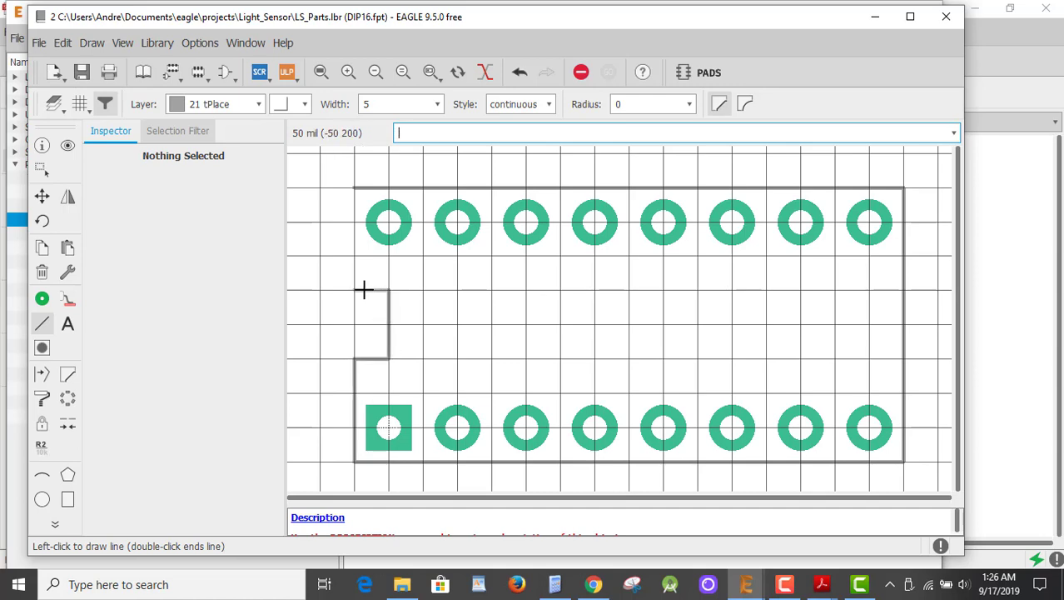
pyautogui.click(364, 290)
pyautogui.click(357, 190)
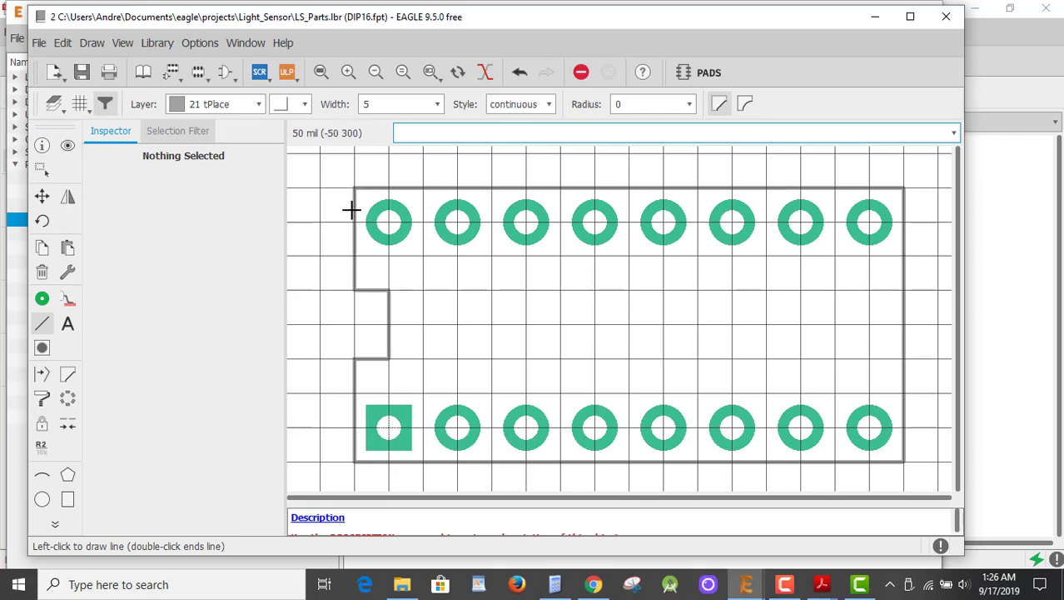
pyautogui.doubleClick(352, 212)
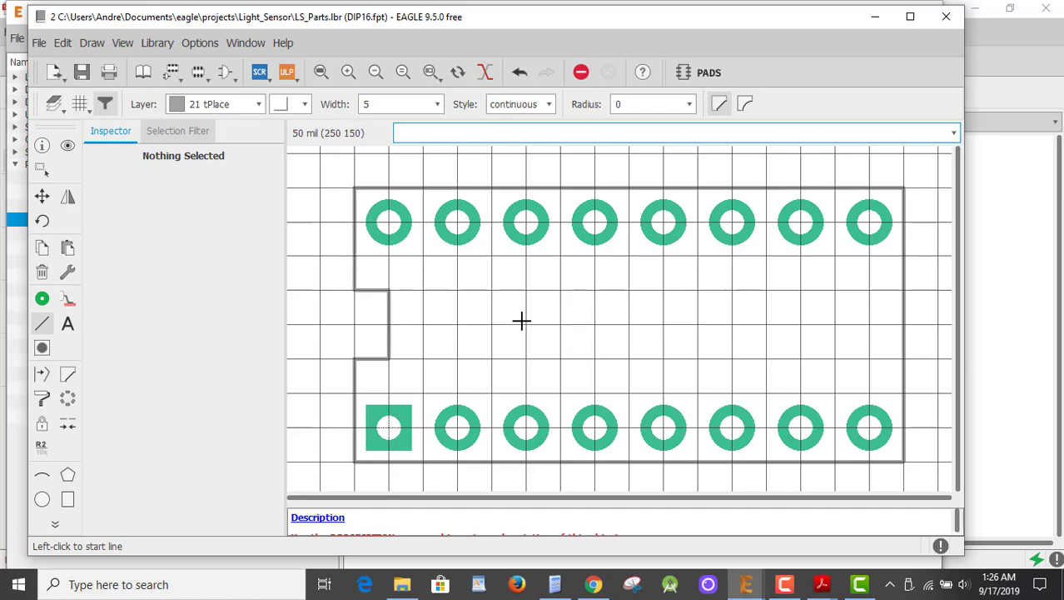
# Place the text >NAME at size 50 on the tPlace layer inside the outline, and save the library.
pyautogui.click(68, 324)
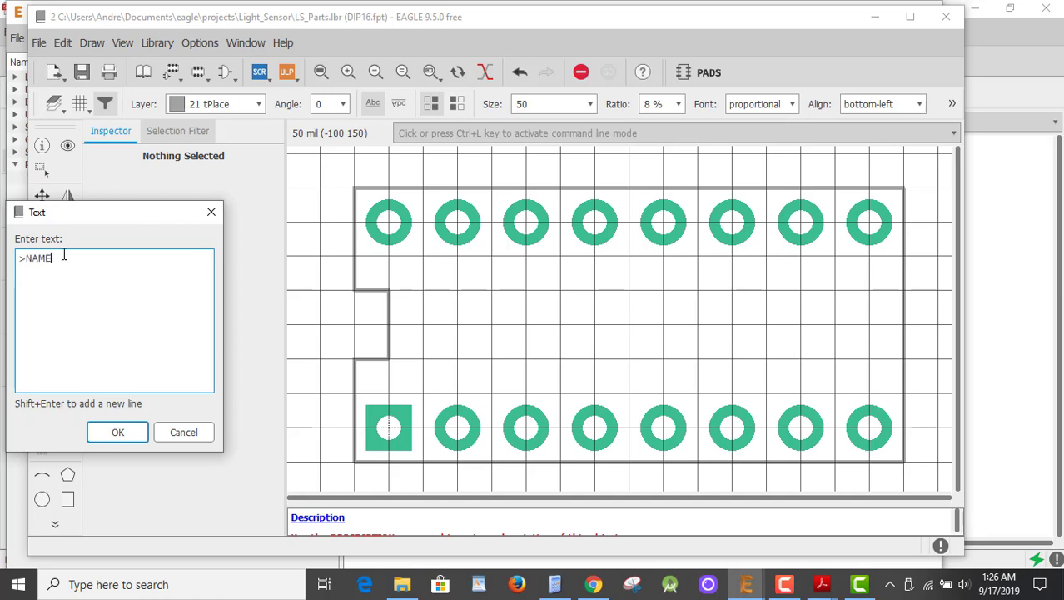
pyautogui.press('Return')
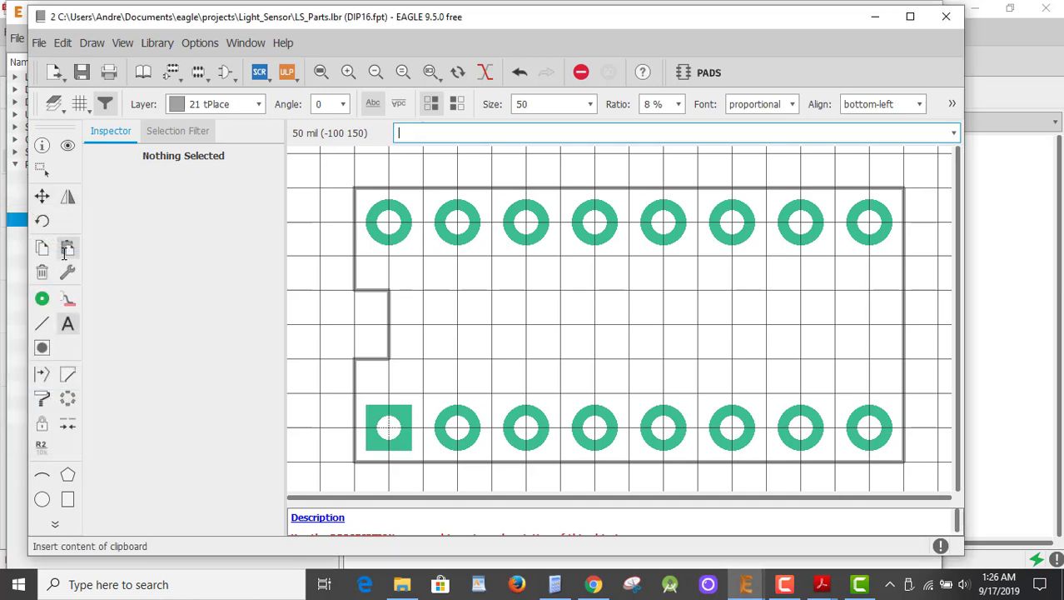
pyautogui.click(548, 324)
pyautogui.press('Escape')
pyautogui.press('Escape')
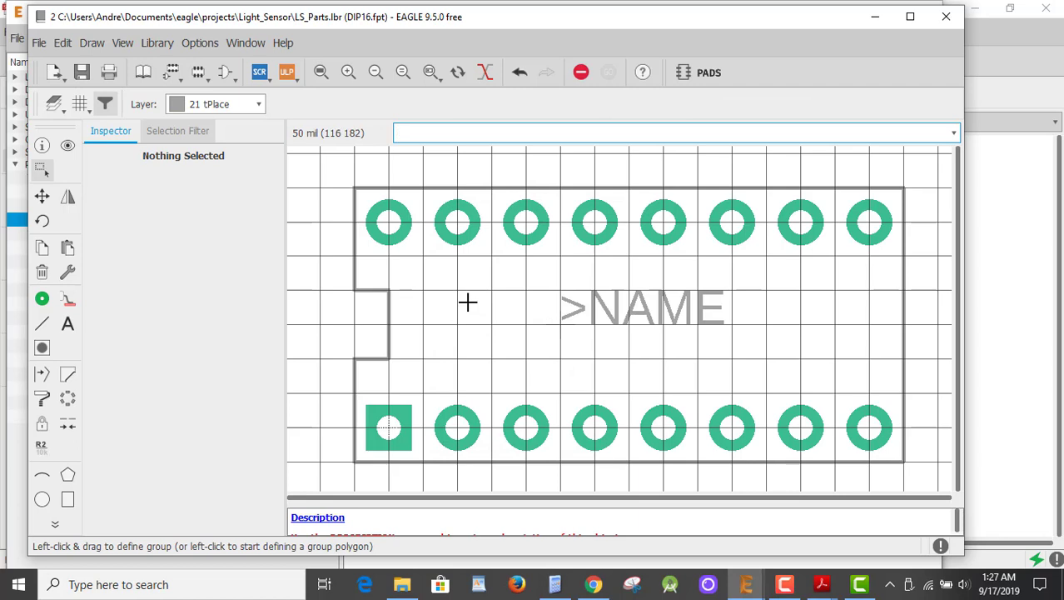
pyautogui.click(82, 72)
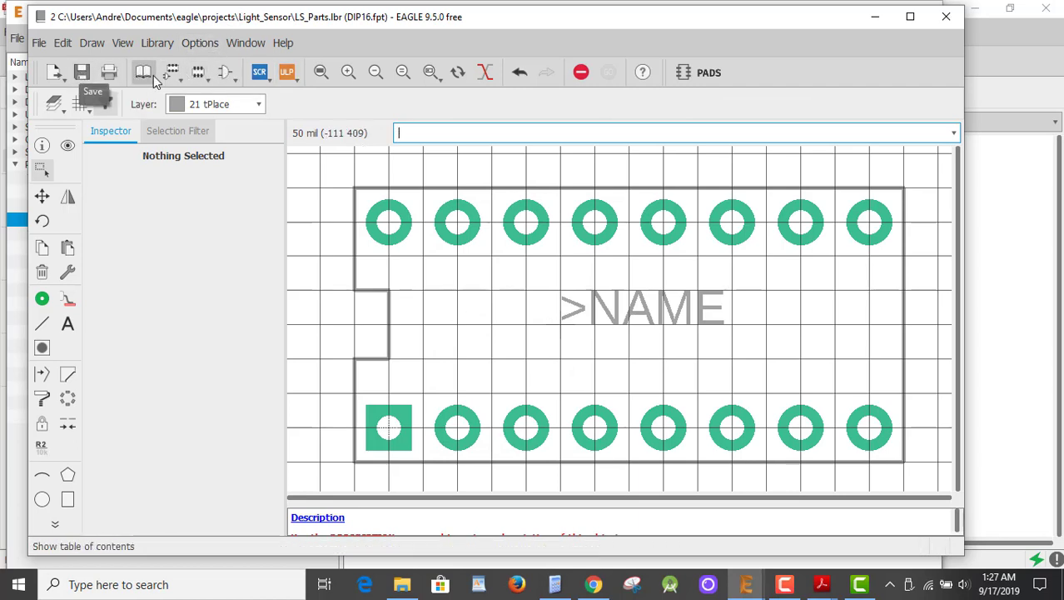
# Create a new symbol named S08Q in the LS_Parts library.
pyautogui.click(227, 73)
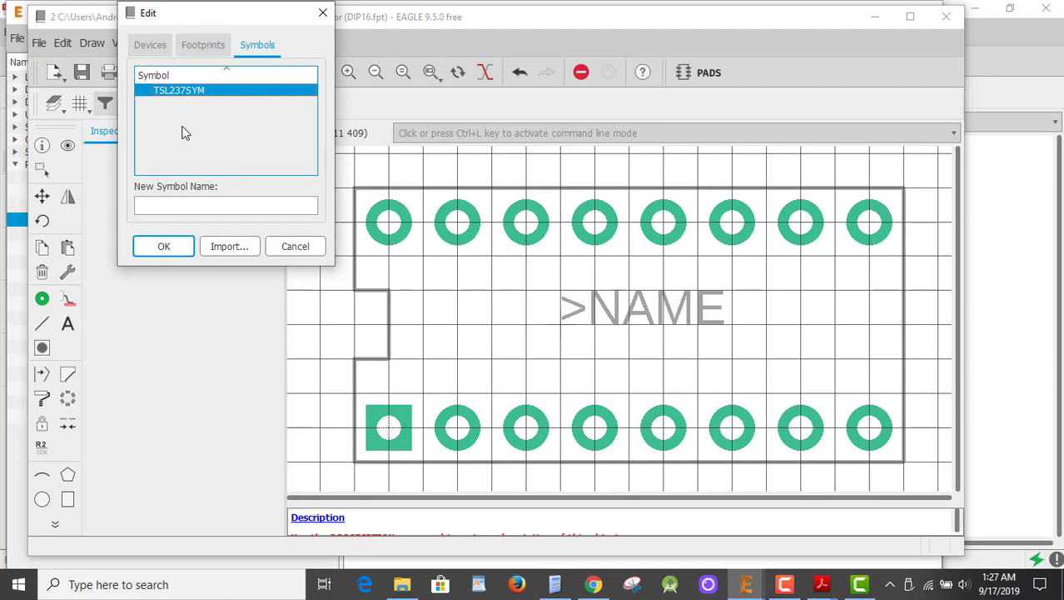
pyautogui.click(168, 205)
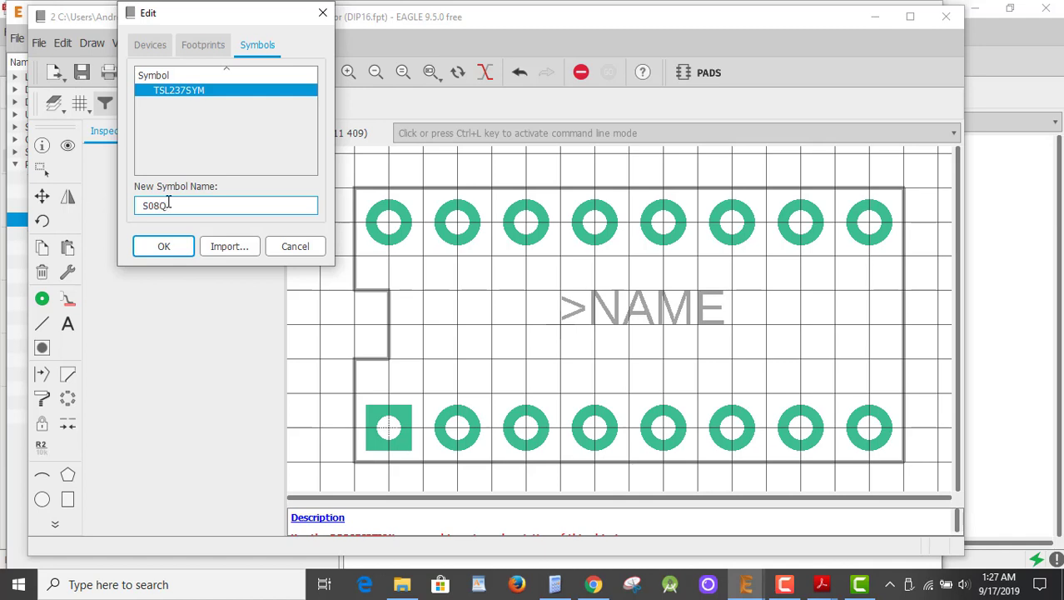
pyautogui.press('Return')
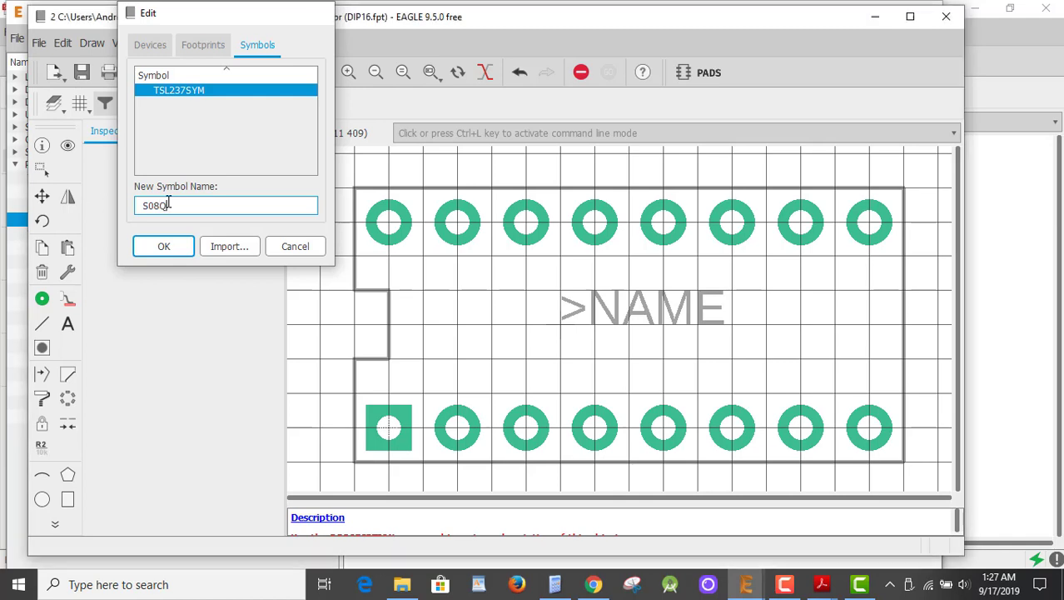
pyautogui.press('Return')
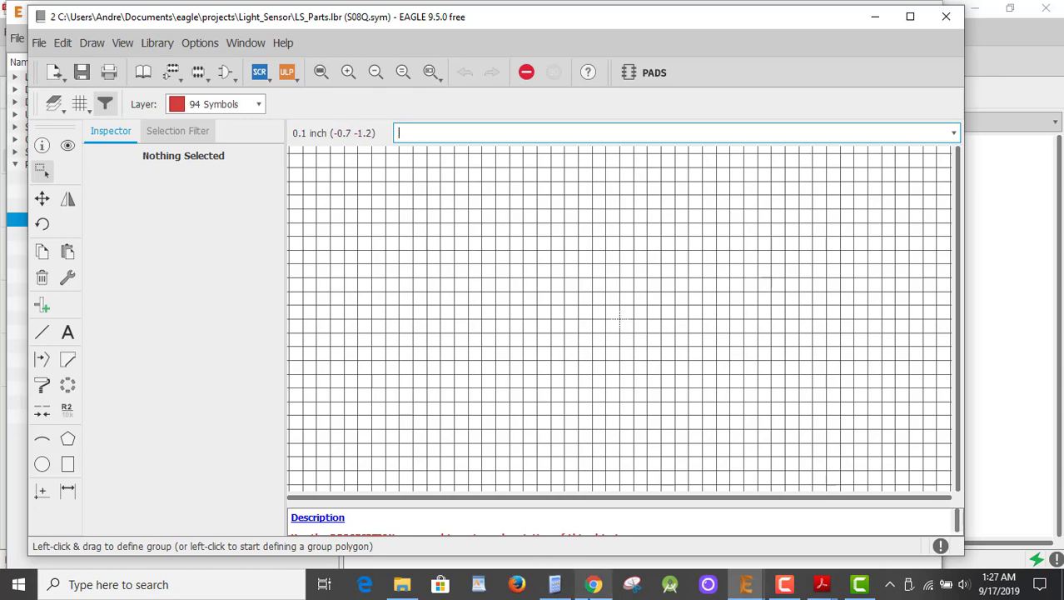
# Switch to MC9S08QG8.pdf in Acrobat Reader and examine the 16-pin PDIP pin assignment and the system connection diagram in Chapter 2.
pyautogui.moveTo(593, 584)
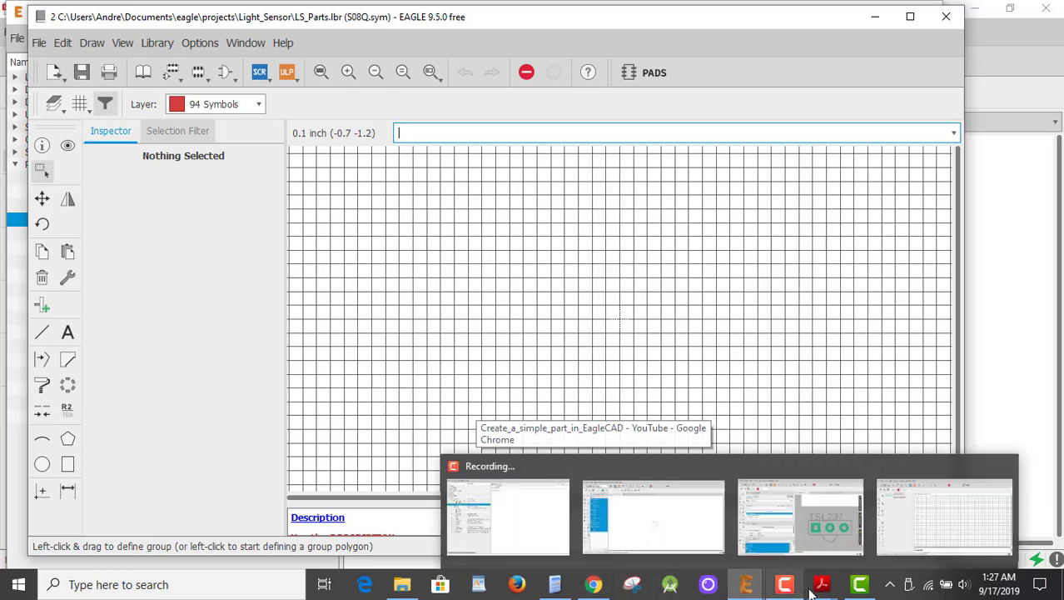
pyautogui.moveTo(822, 588)
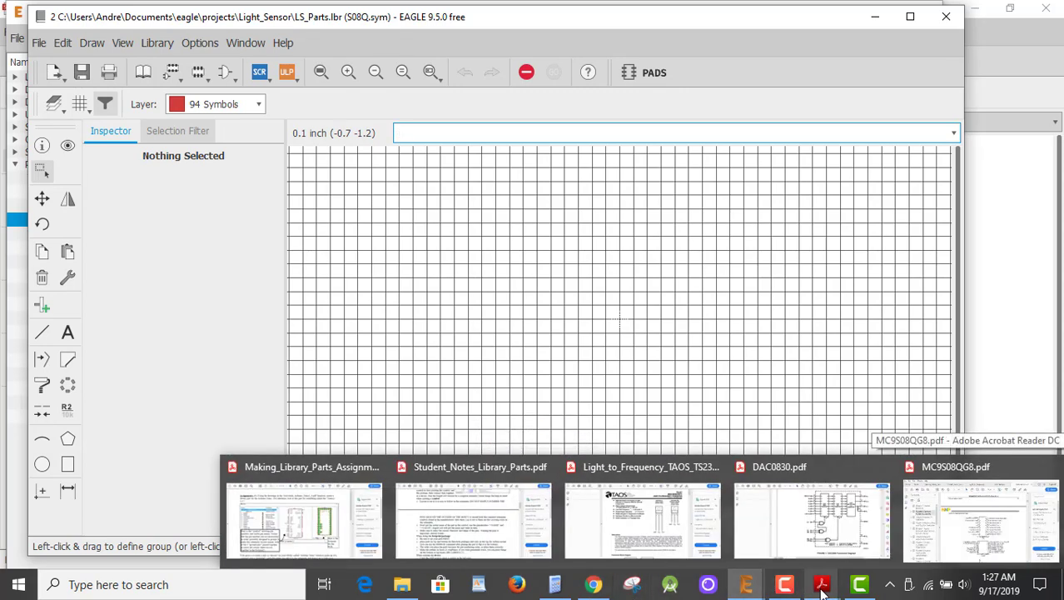
pyautogui.click(971, 516)
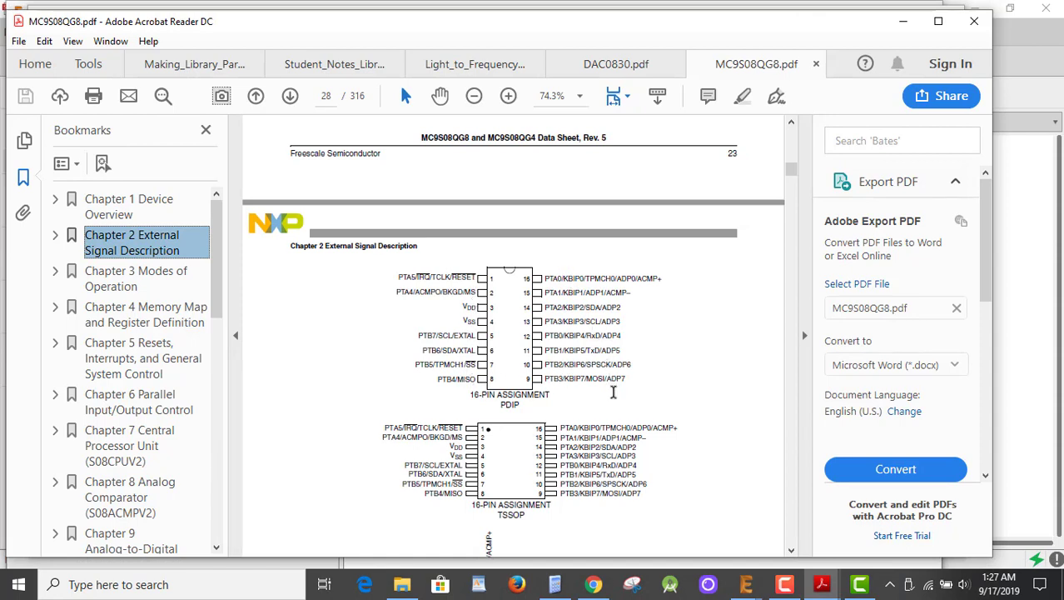
pyautogui.scroll(-2, 613, 391)
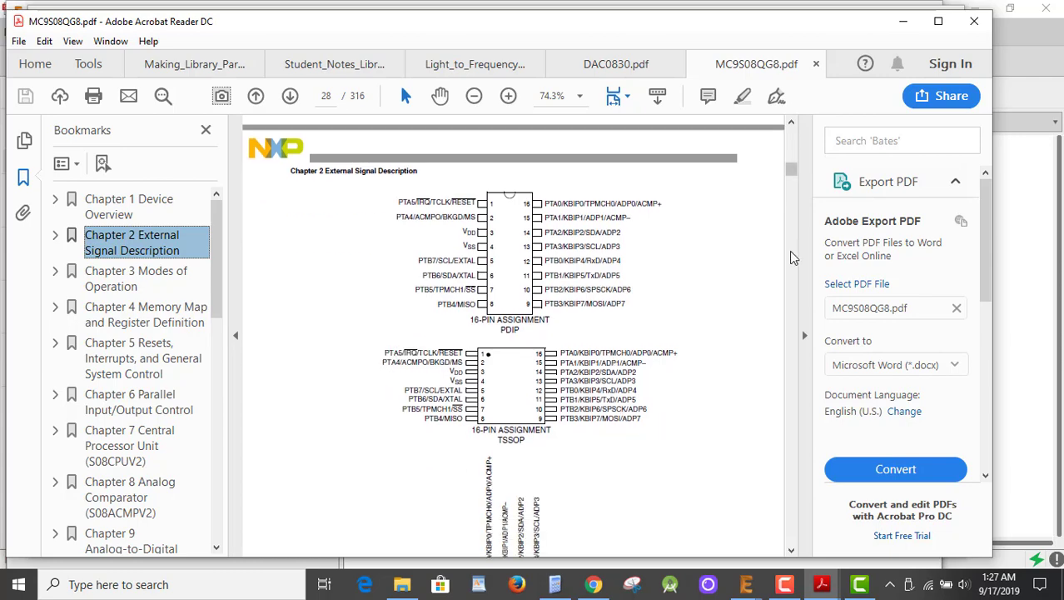
pyautogui.scroll(-20, 793, 258)
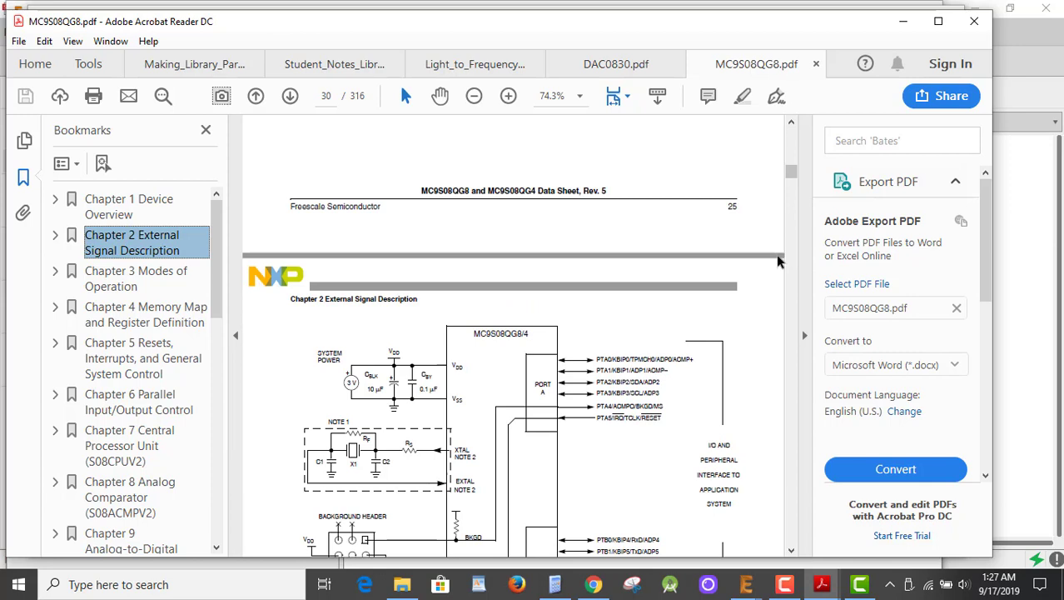
pyautogui.scroll(-4, 696, 363)
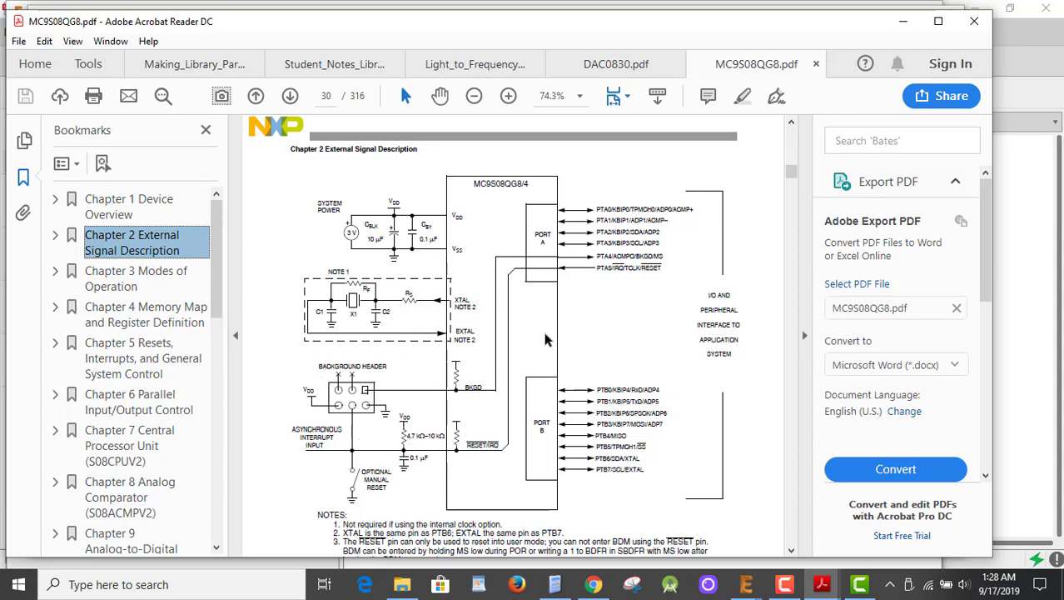
pyautogui.scroll(5, 571, 340)
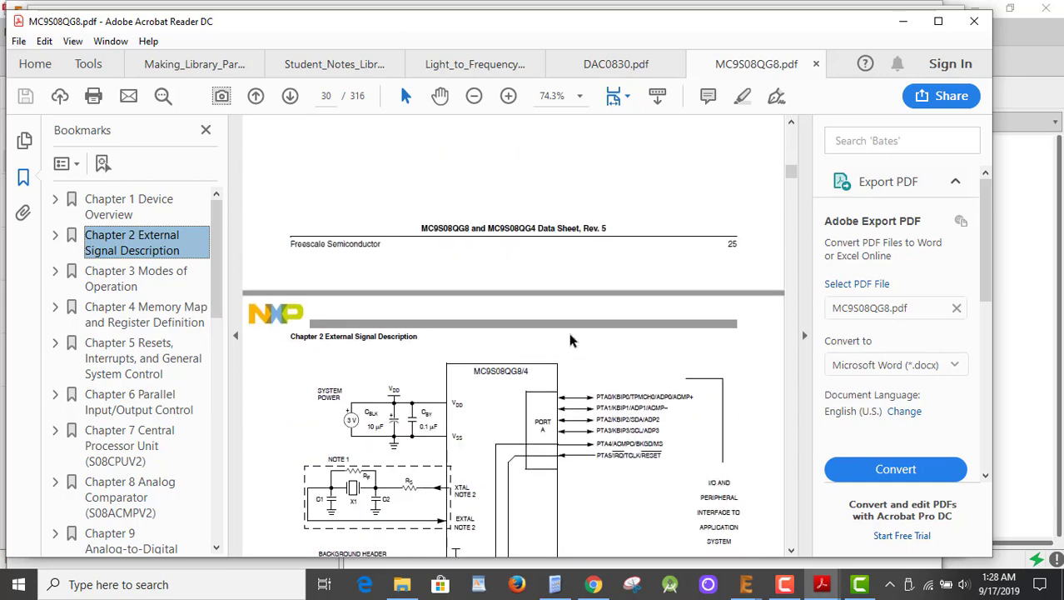
pyautogui.scroll(8, 570, 340)
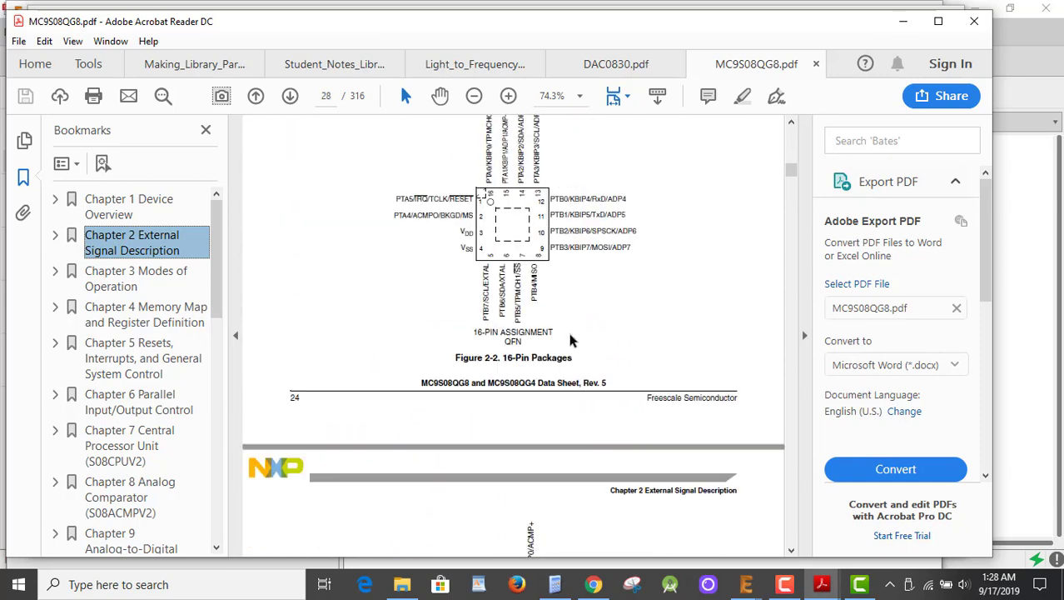
pyautogui.scroll(4, 569, 333)
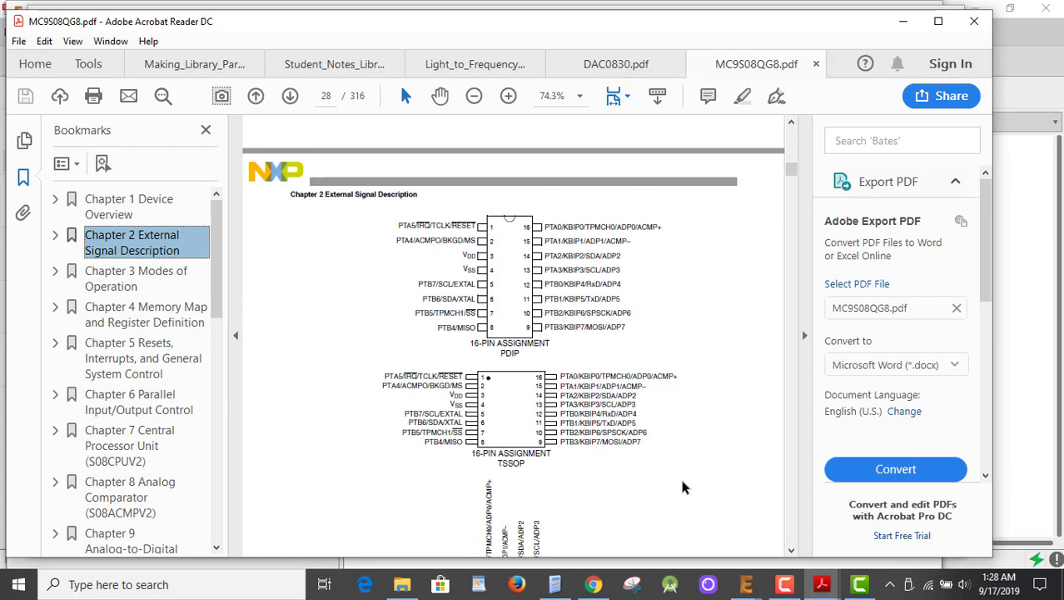
# Examine the 24-pin package and basic system connections figures in MC9S08QG8.pdf, and return to the S08Q symbol in EAGLE.
pyautogui.scroll(-8, 680, 475)
pyautogui.scroll(-8, 675, 486)
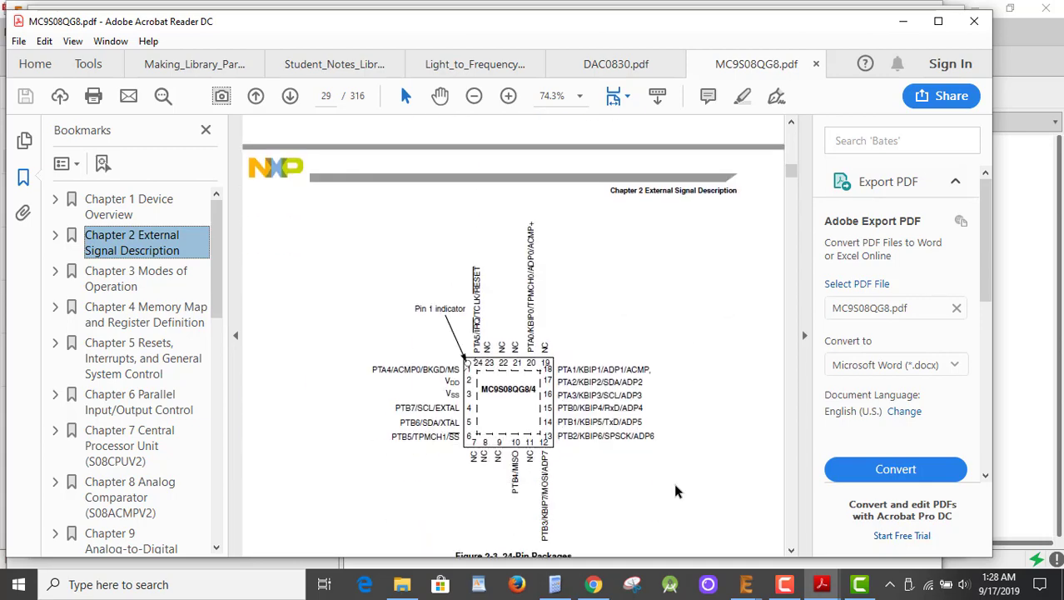
pyautogui.scroll(-3, 675, 483)
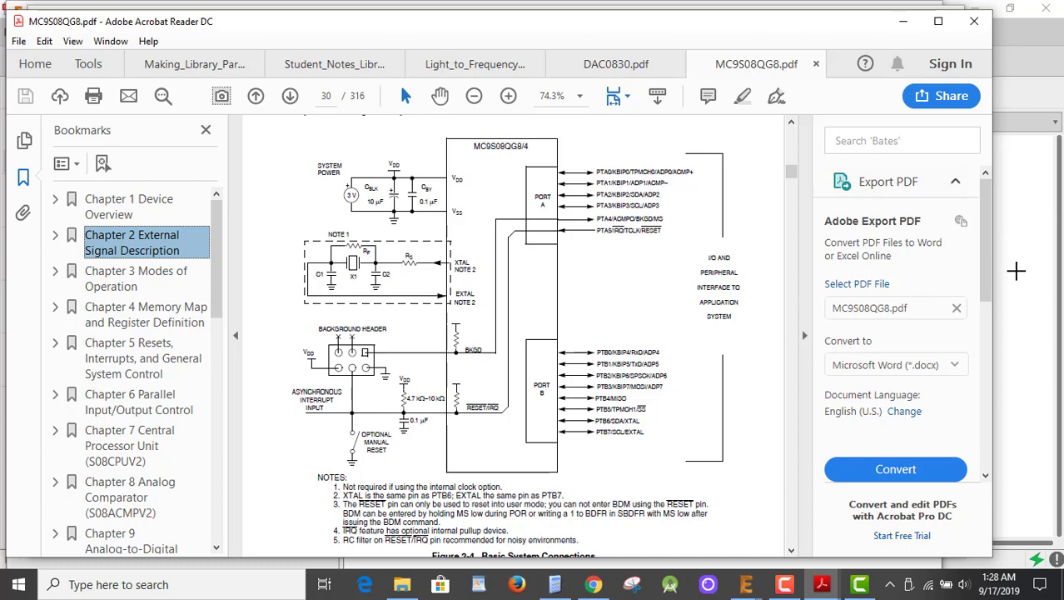
pyautogui.hotkey('alt', 'Tab')
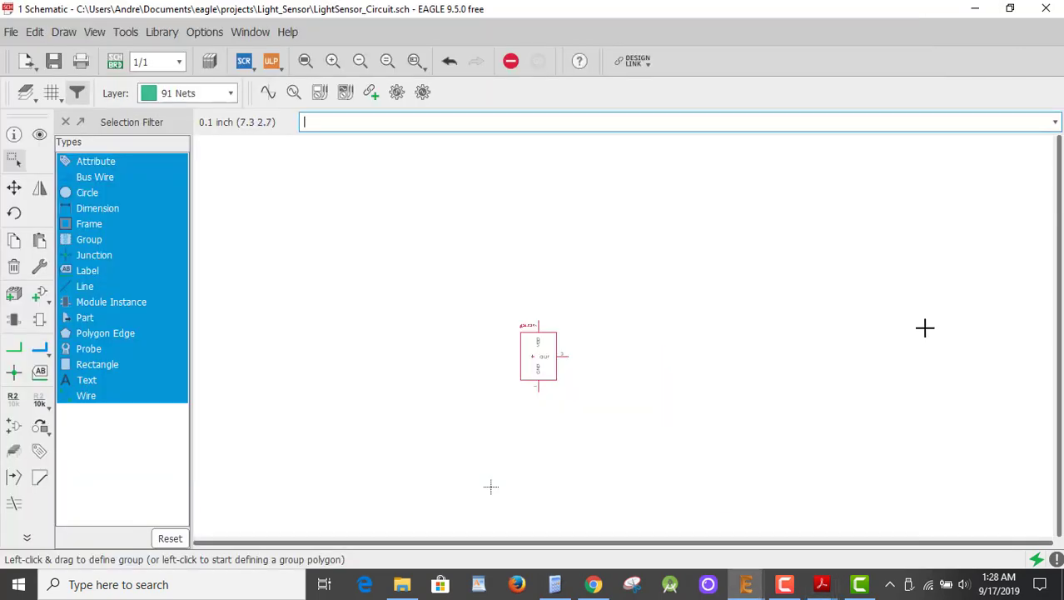
pyautogui.click(975, 9)
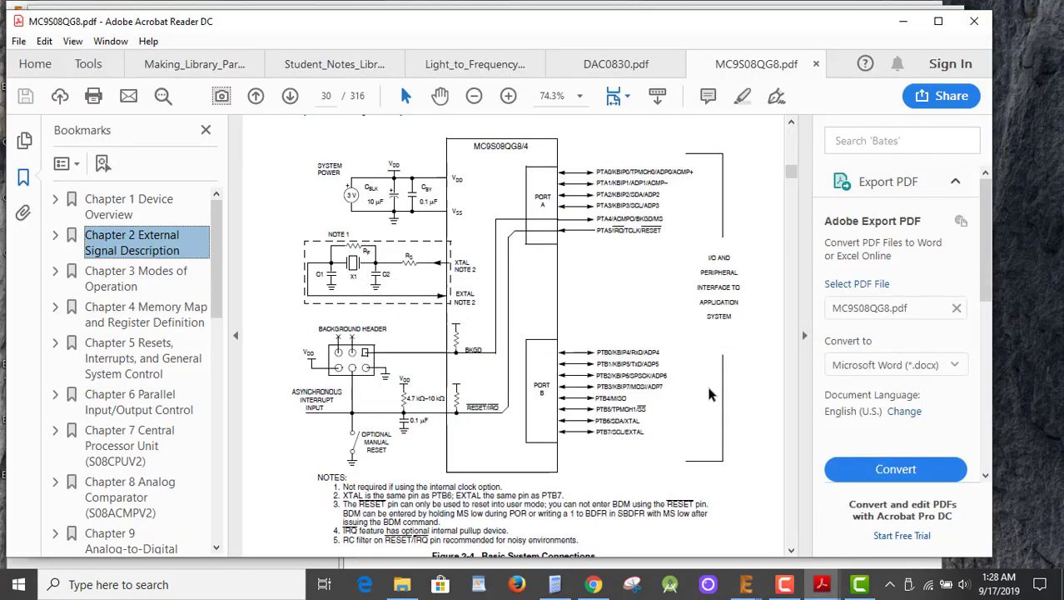
pyautogui.click(746, 584)
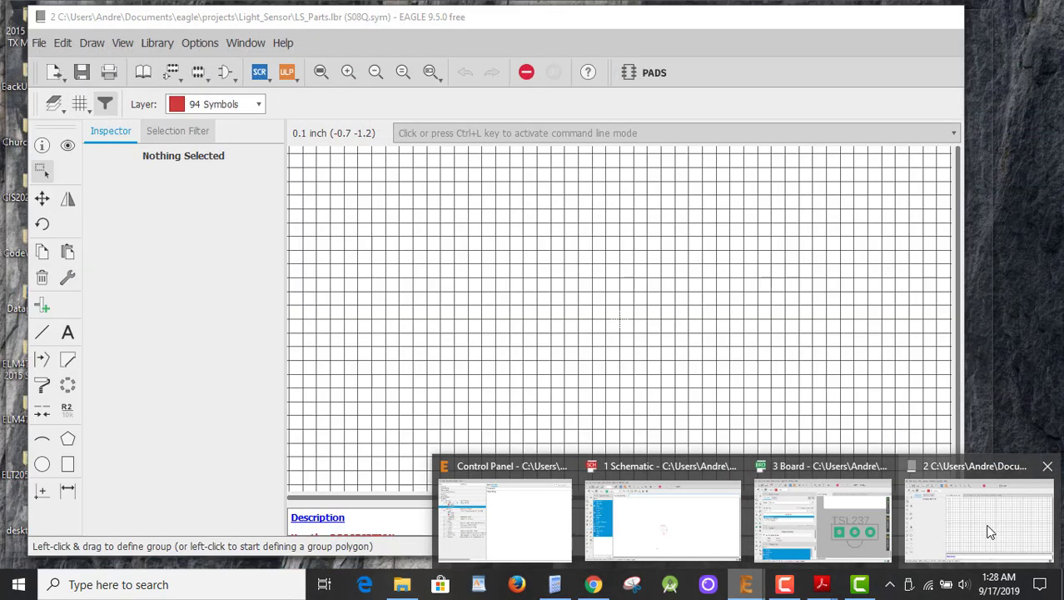
pyautogui.click(990, 532)
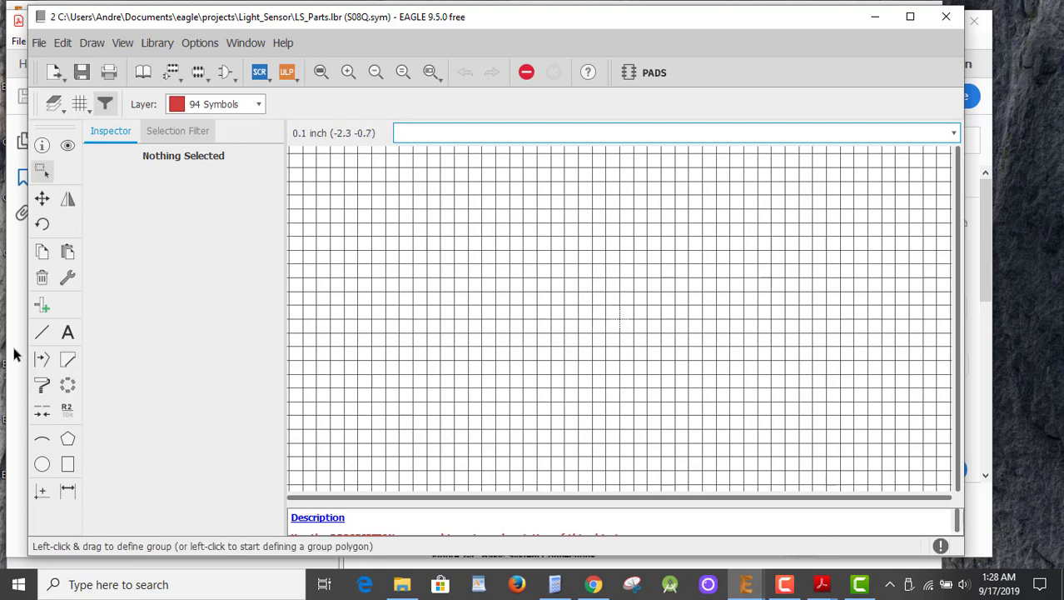
# Draw a closed rectangular outline about 1.1 by 2.1 inch on layer 94 Symbols, 0.01 wide, with its upper-left corner at (-0.7 1.1).
pyautogui.click(42, 332)
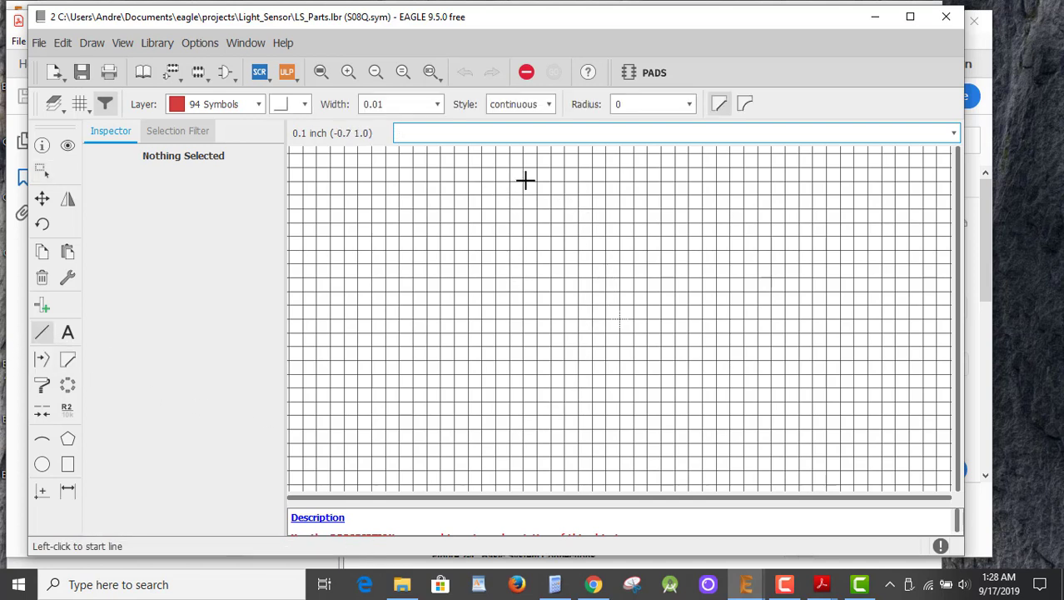
pyautogui.click(523, 168)
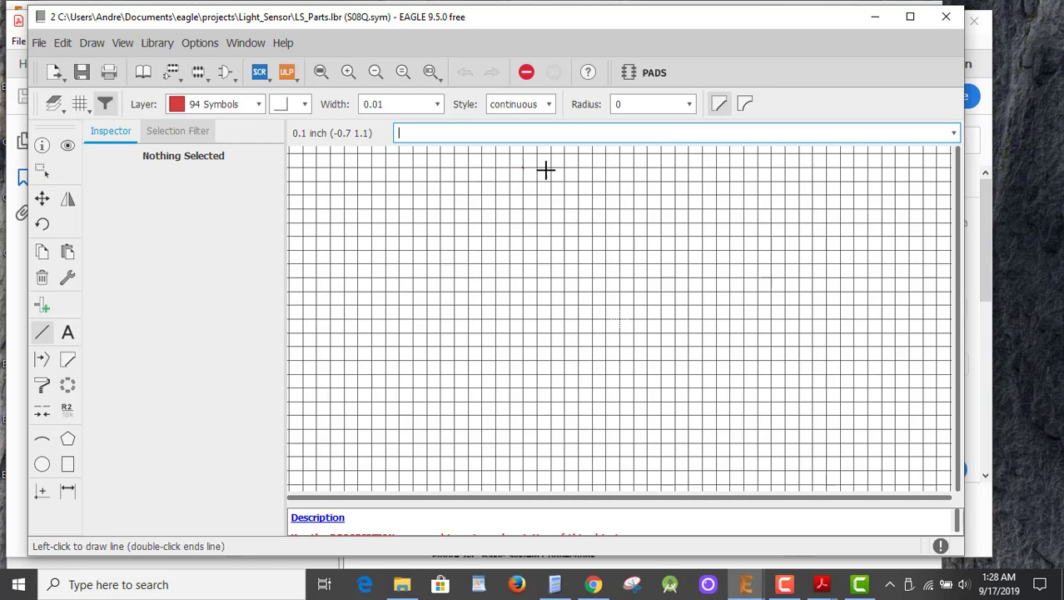
pyautogui.click(675, 169)
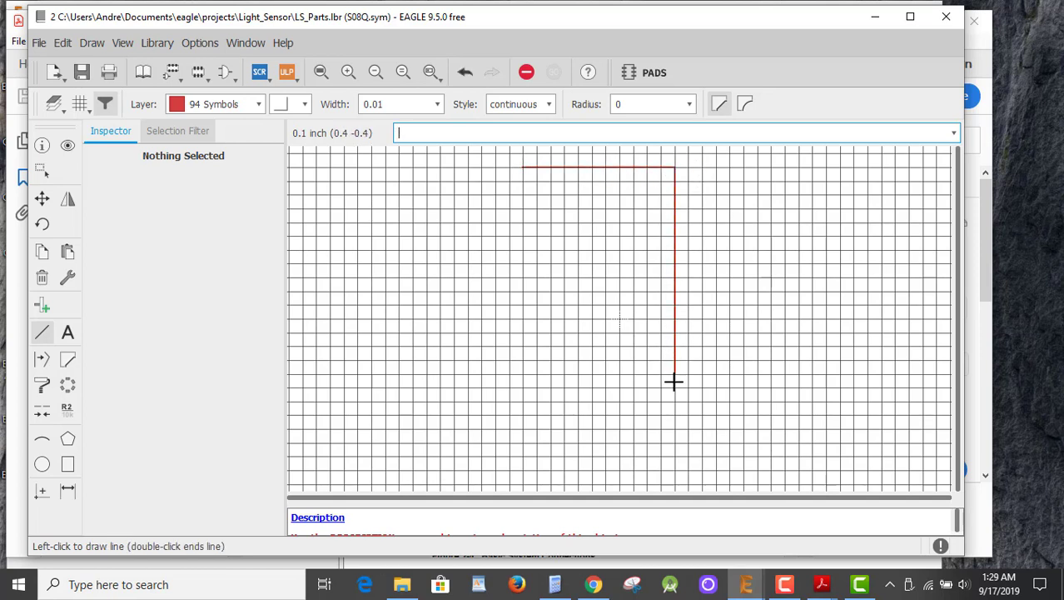
pyautogui.click(674, 456)
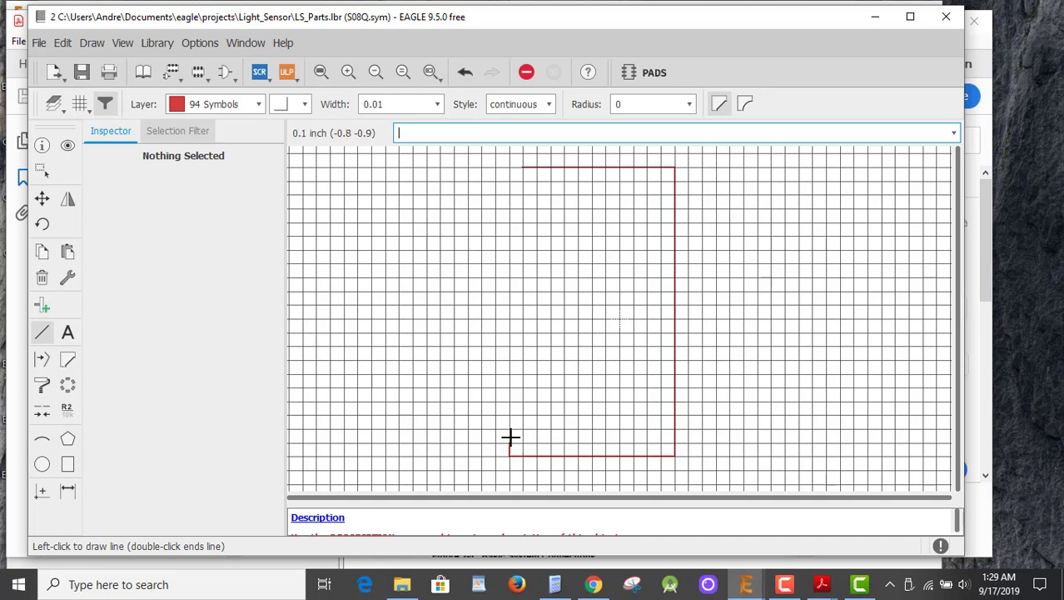
pyautogui.doubleClick(529, 167)
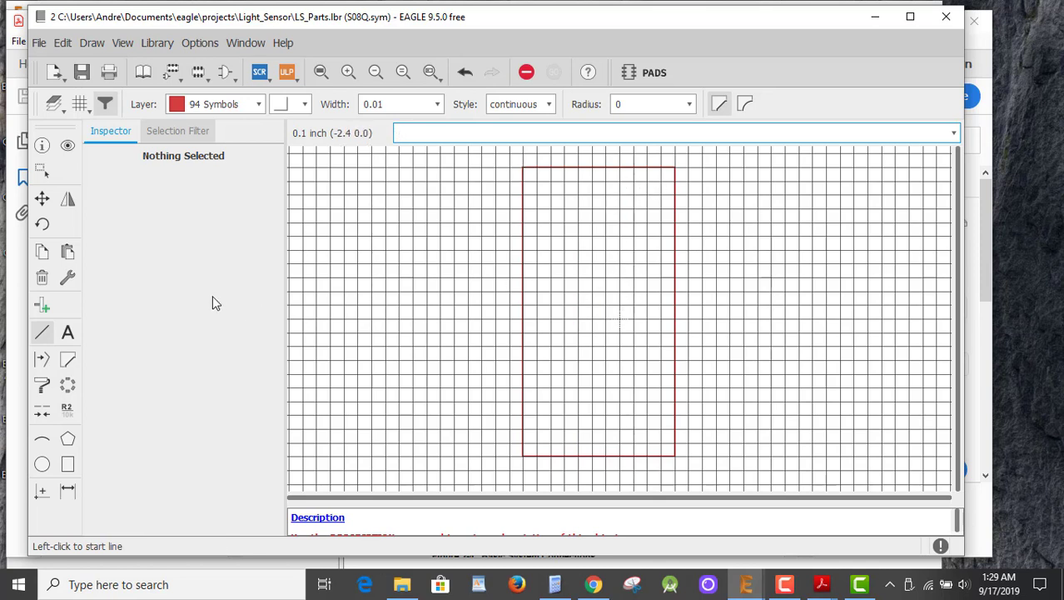
# Start adding io pins, with the pin rotated to extend outward from the outline's right edge.
pyautogui.click(46, 306)
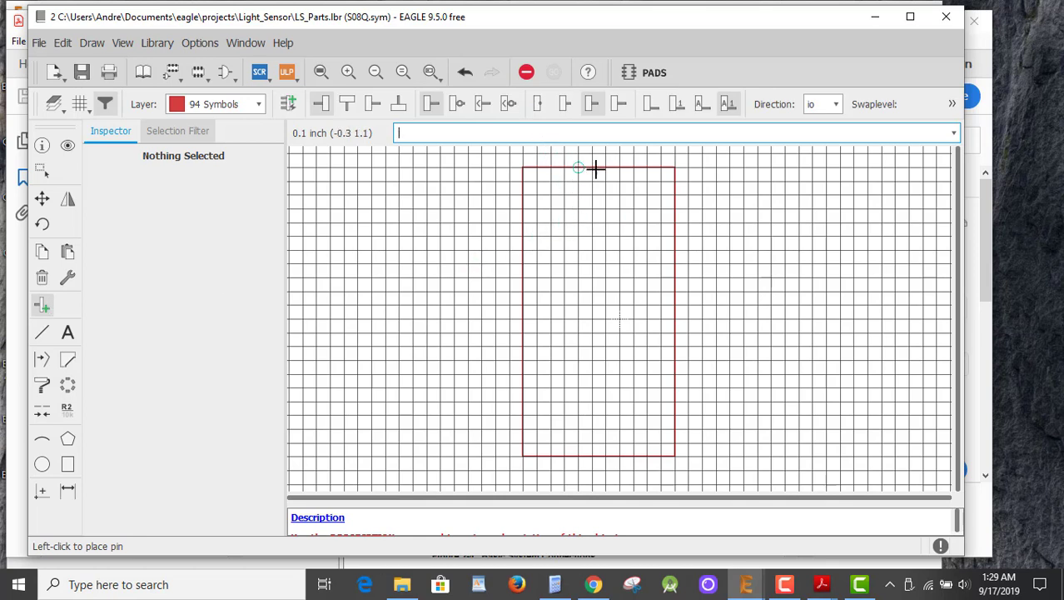
pyautogui.rightClick(728, 207)
pyautogui.rightClick(728, 207)
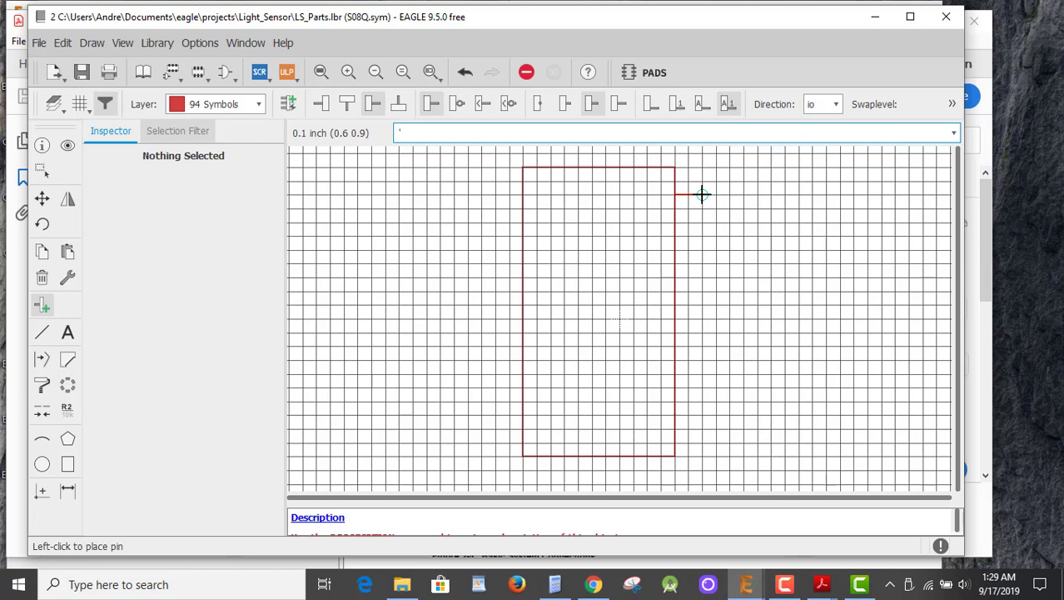
pyautogui.write("'PTA0'")
pyautogui.click(704, 194)
pyautogui.hotkey('ctrl', 'z')
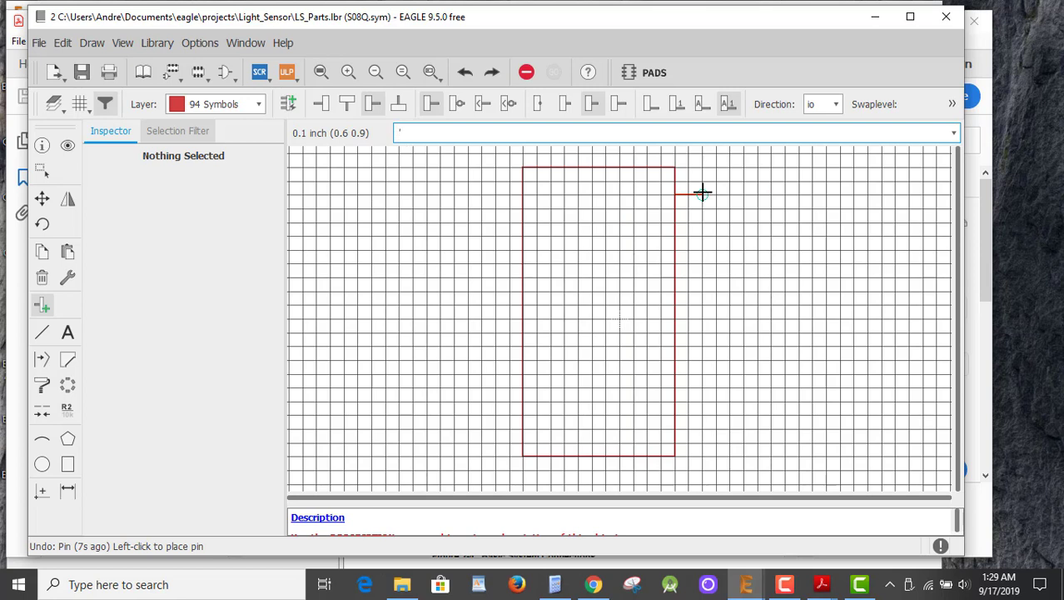
# Place six io pins PTA0 to PTA5 down the outline's right edge at 0.1 inch spacing, starting at (0.6 0.9).
pyautogui.write("'PTA0'")
pyautogui.press('Return')
pyautogui.click(705, 192)
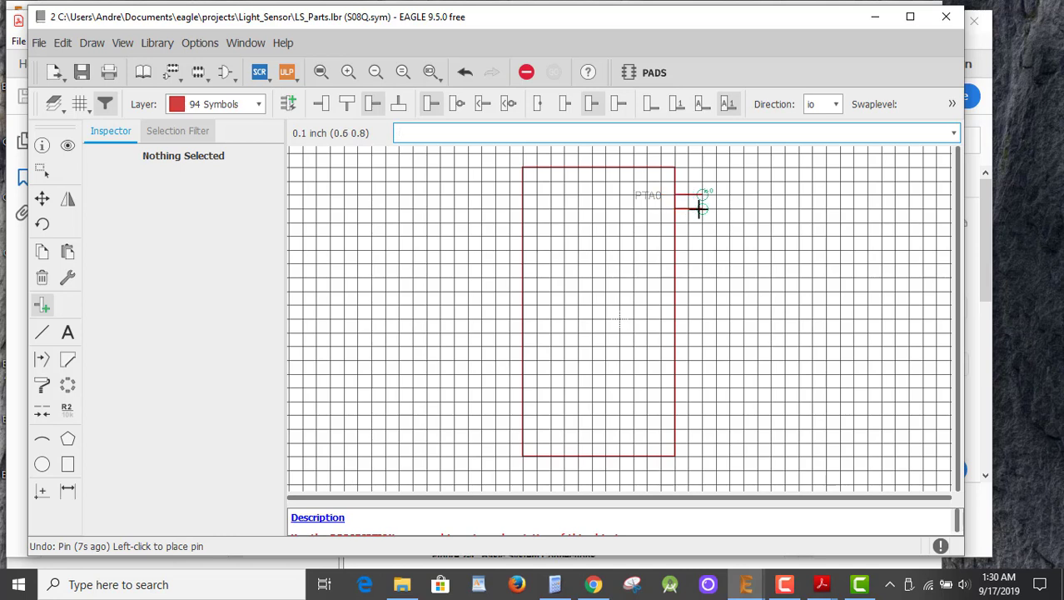
pyautogui.click(698, 207)
pyautogui.click(699, 219)
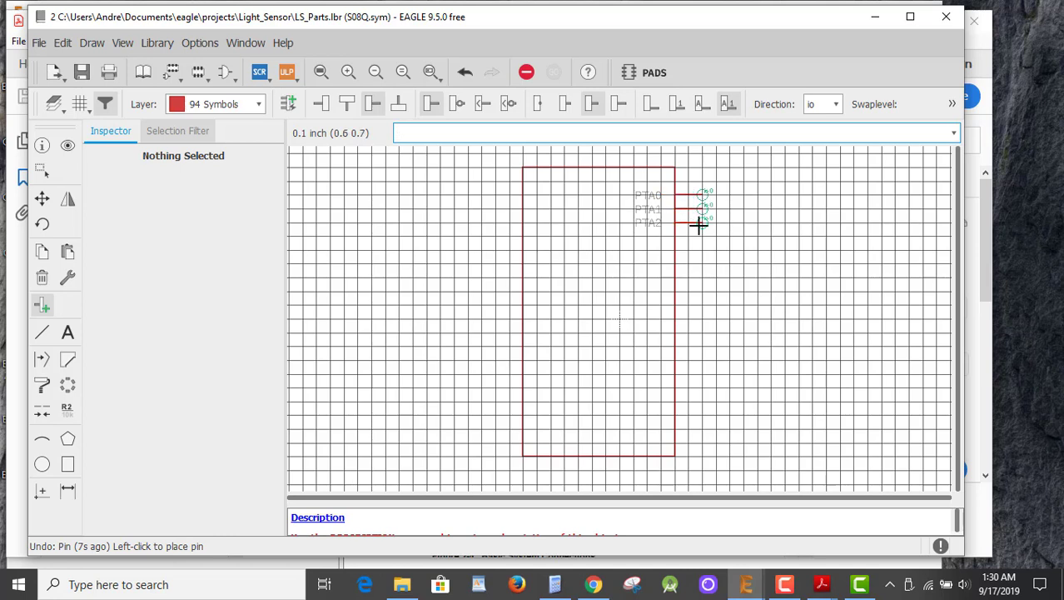
pyautogui.click(700, 234)
pyautogui.click(698, 247)
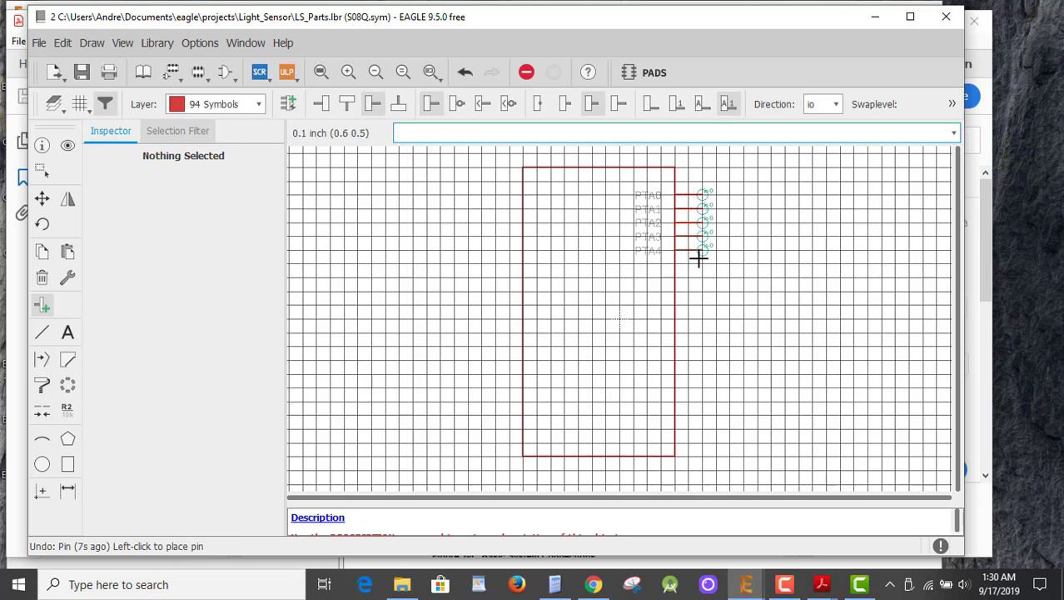
pyautogui.click(698, 262)
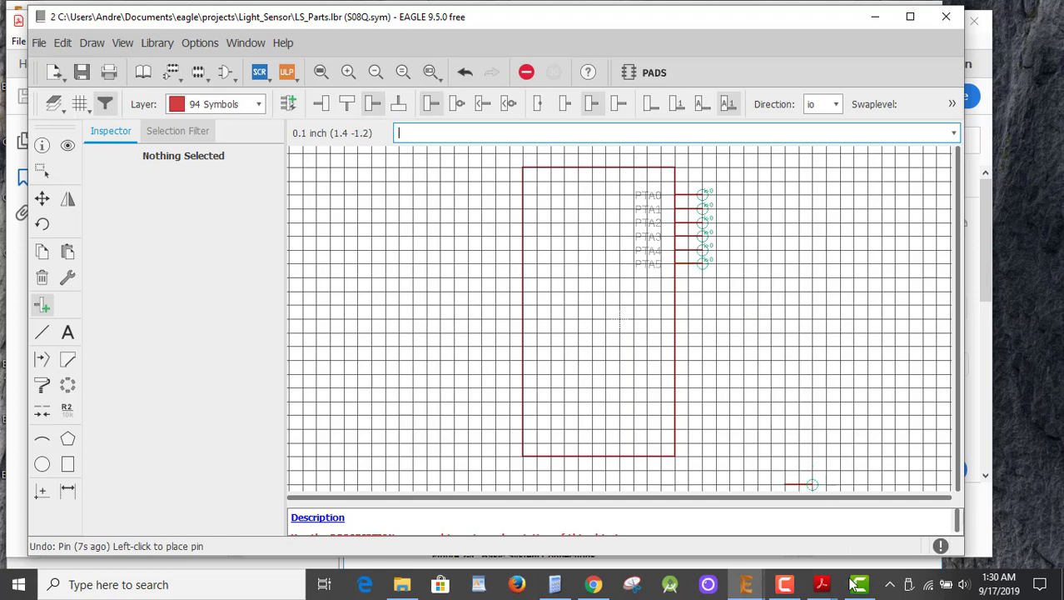
# Check the Port B pins in the MC9S08QG8 datasheet and place io pins PTB0 to PTB7 below PTA5 at 0.1 inch spacing, starting at (0.6 0.0).
pyautogui.moveTo(818, 588)
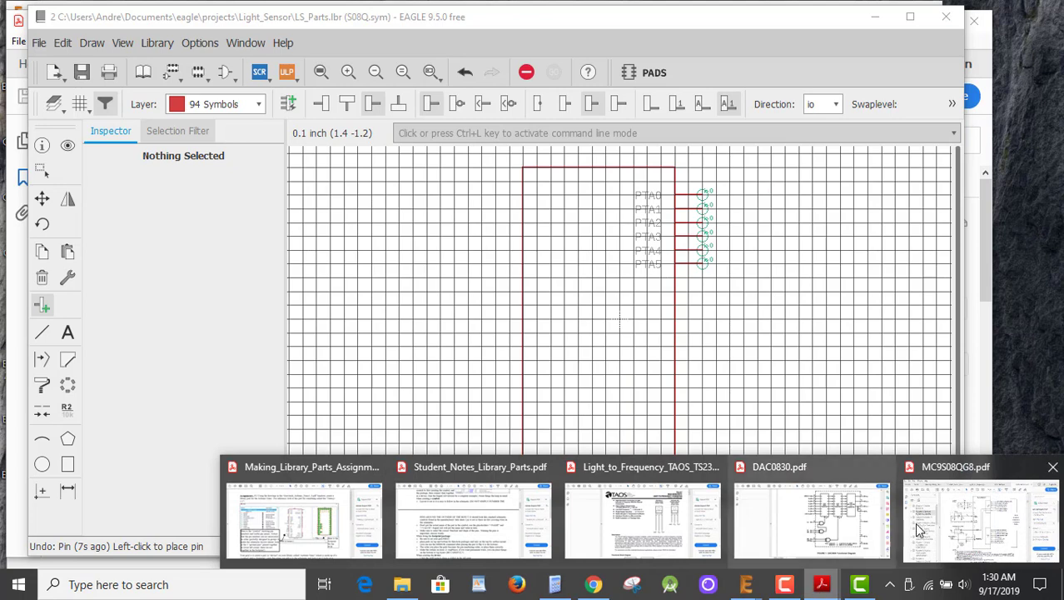
pyautogui.click(956, 520)
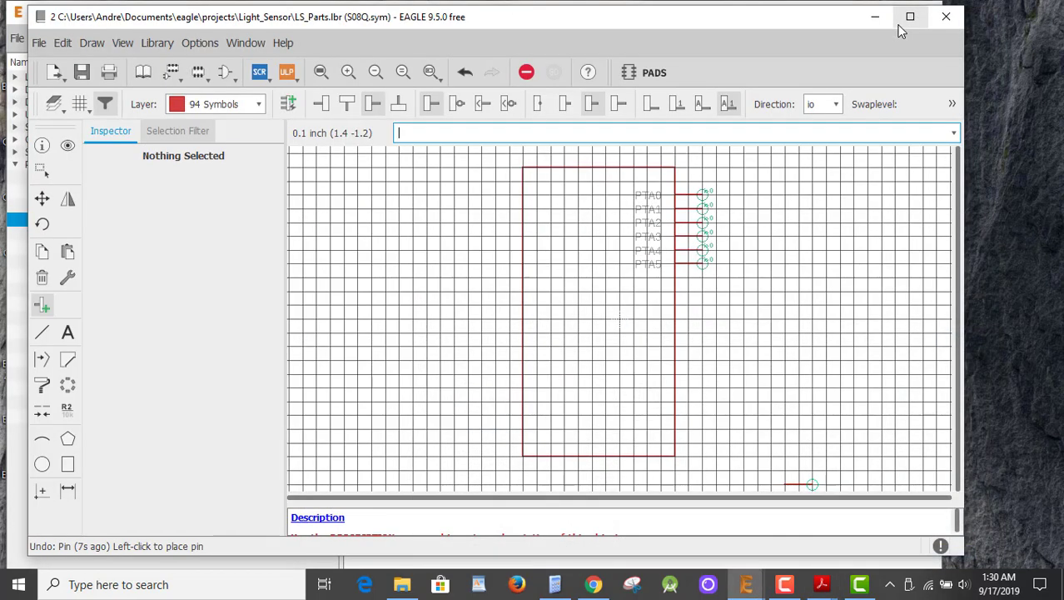
pyautogui.click(903, 21)
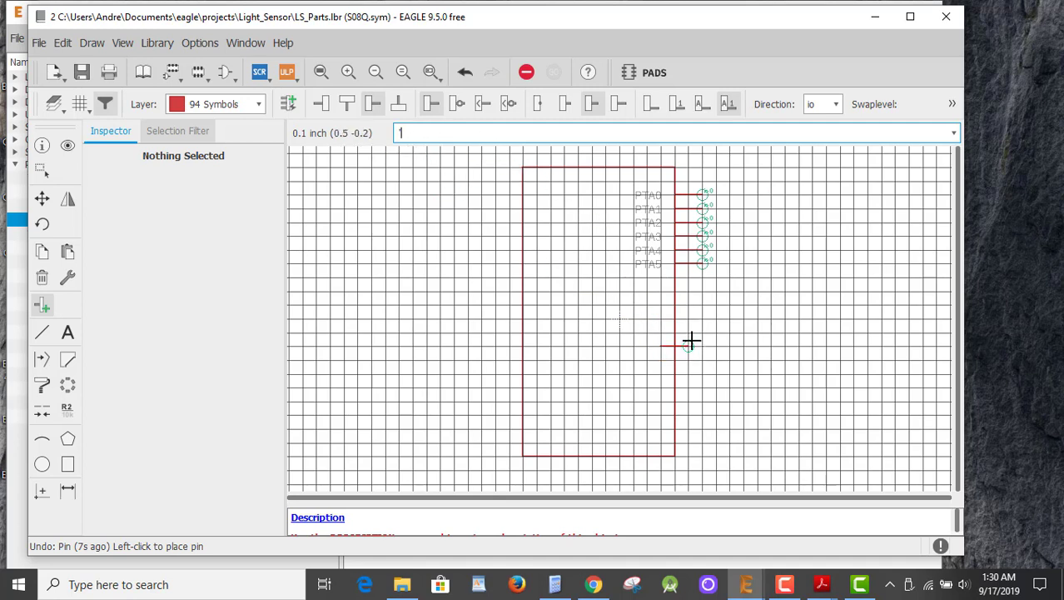
pyautogui.write('B0')
pyautogui.press('Return')
pyautogui.click(700, 317)
pyautogui.click(702, 333)
pyautogui.click(703, 346)
pyautogui.click(702, 360)
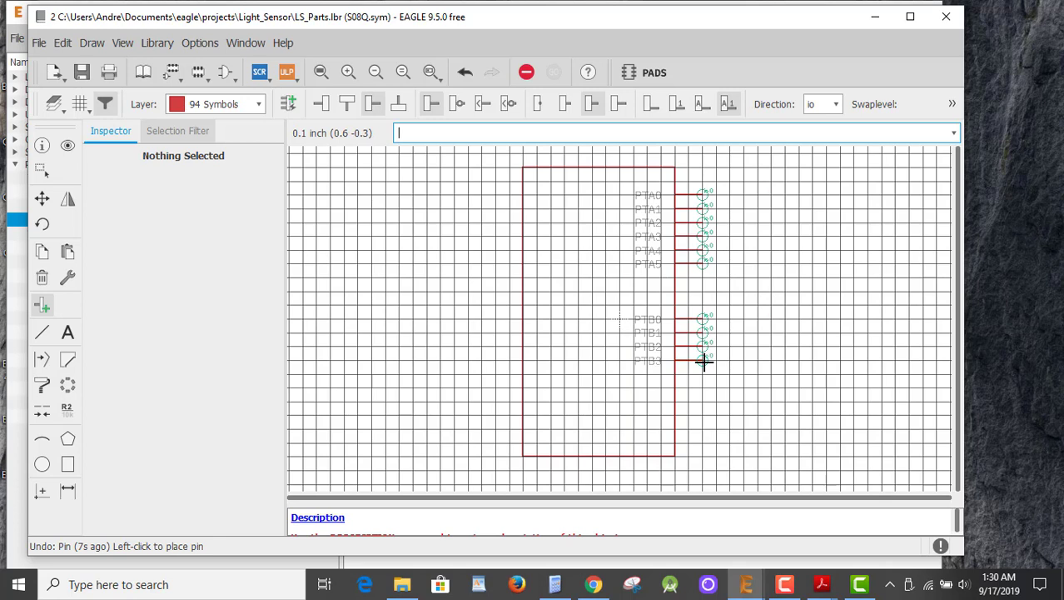
pyautogui.click(703, 373)
pyautogui.click(703, 388)
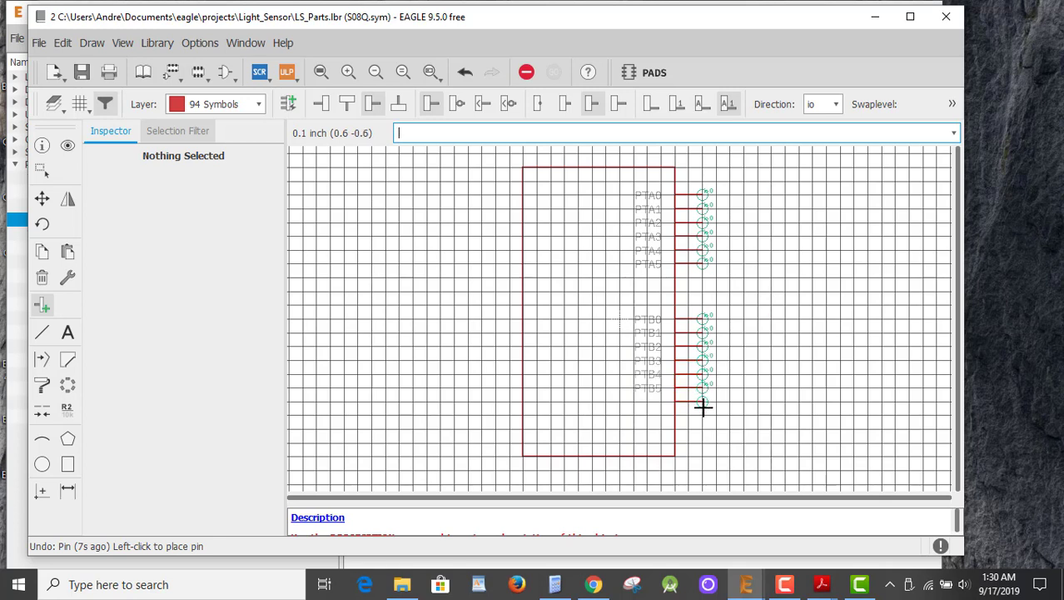
pyautogui.click(703, 403)
pyautogui.click(705, 416)
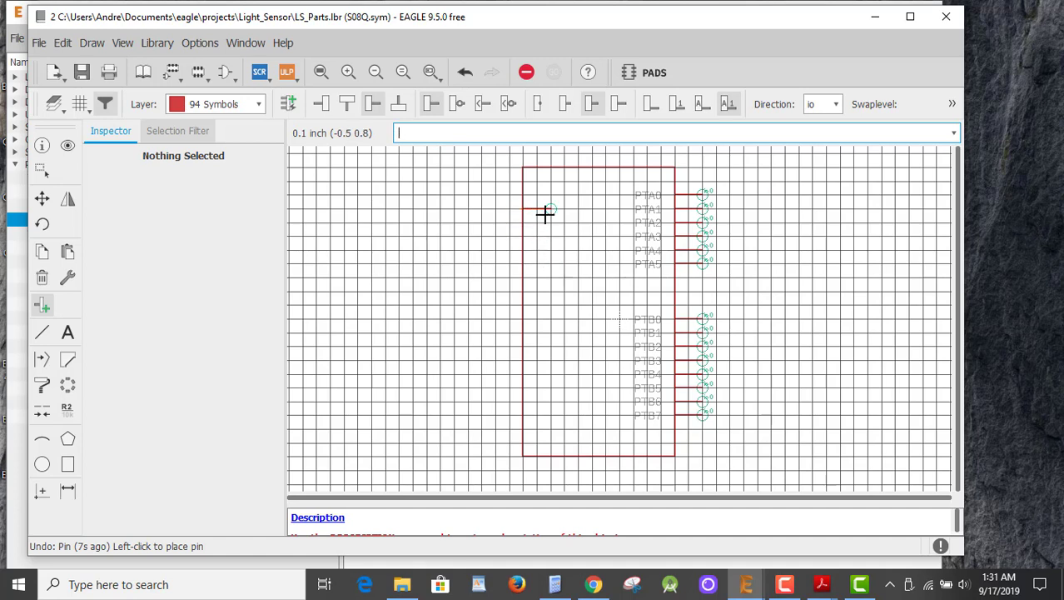
# Rotate the pin to extend outward from the outline's left edge, and check the power pins in the datasheet's 16-pin PDIP assignment.
pyautogui.rightClick(549, 221)
pyautogui.rightClick(550, 221)
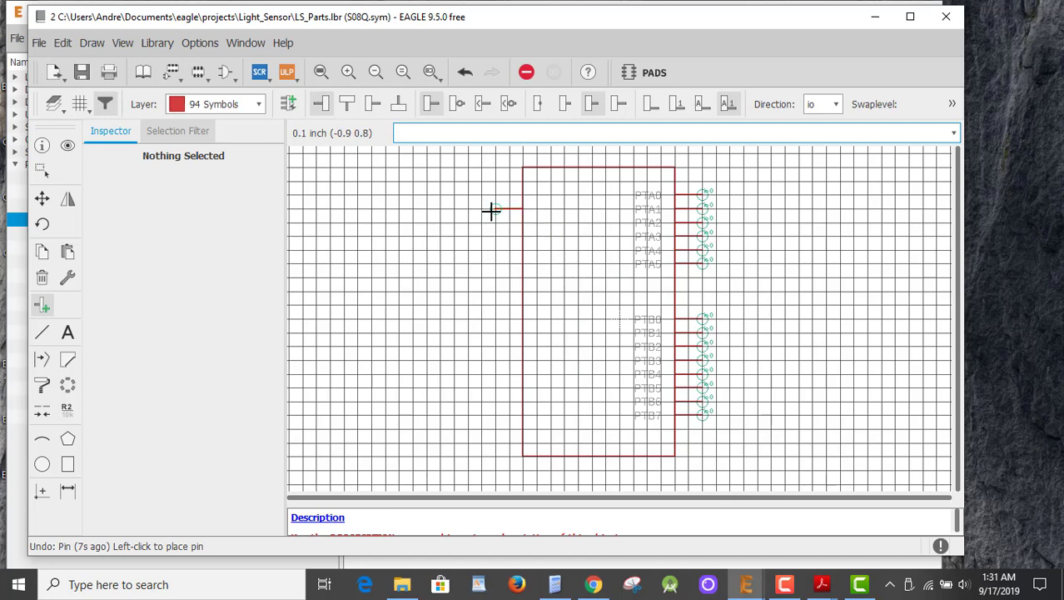
pyautogui.moveTo(821, 593)
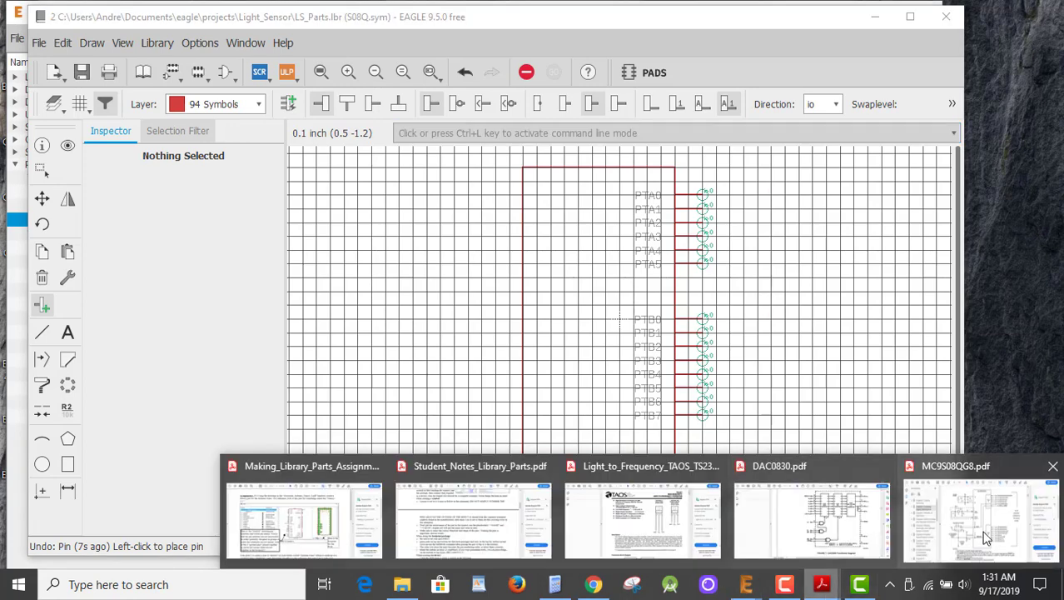
pyautogui.click(1004, 522)
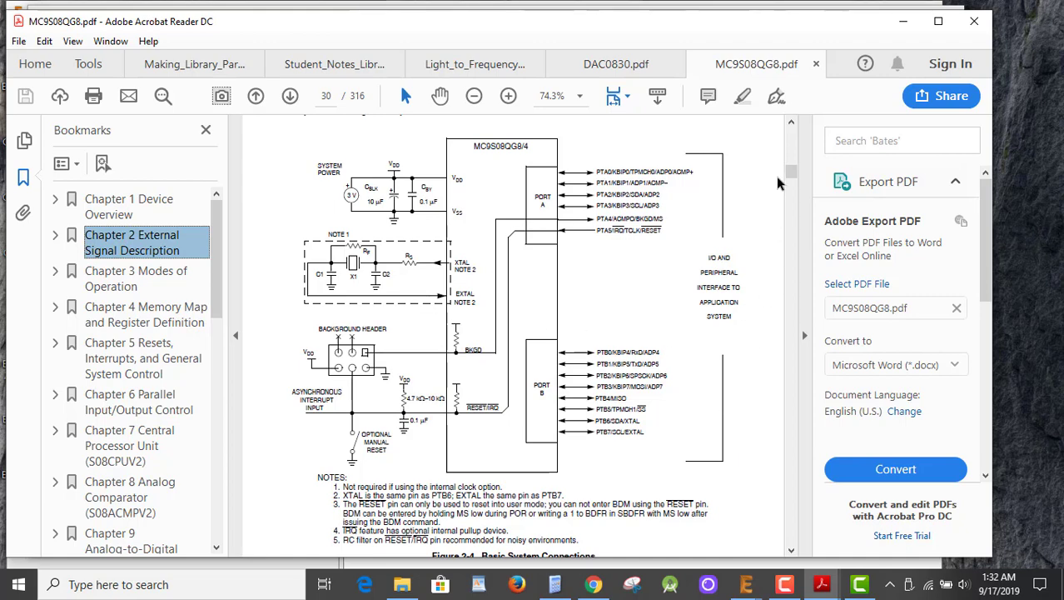
pyautogui.scroll(6, 779, 182)
pyautogui.scroll(8, 779, 181)
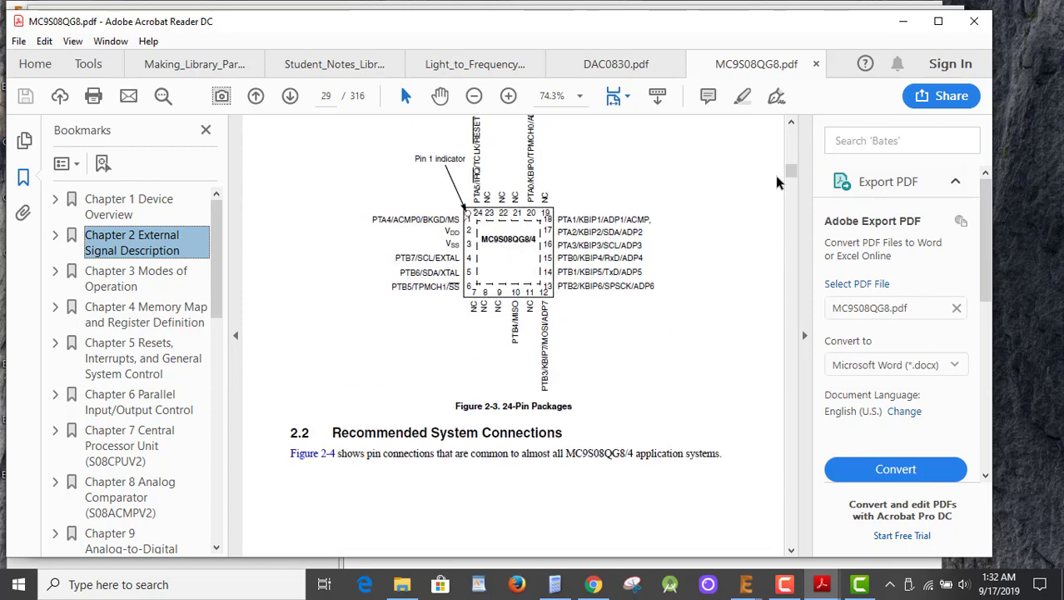
pyautogui.scroll(2, 779, 182)
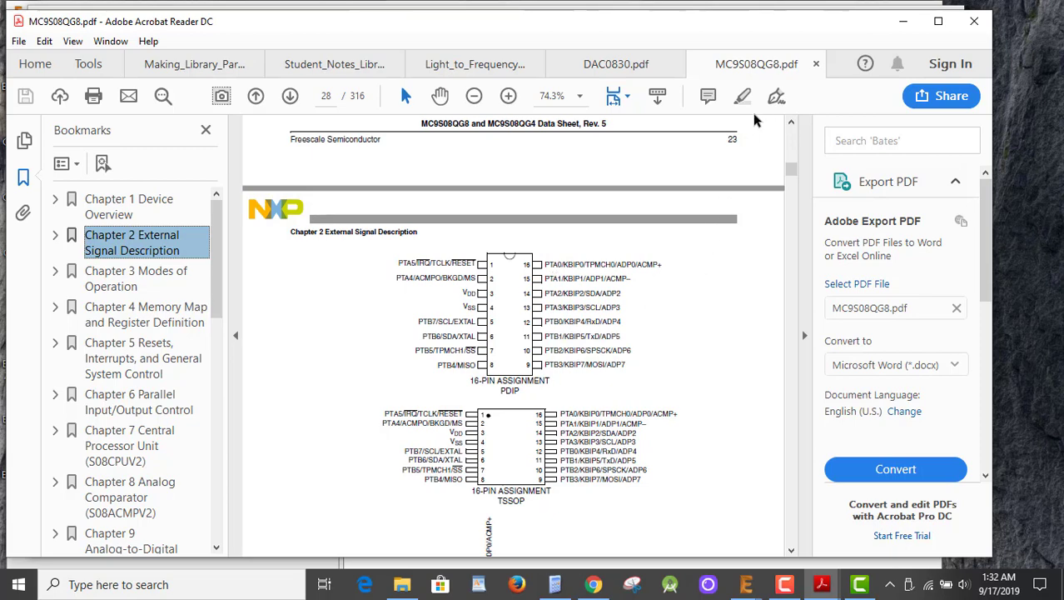
pyautogui.click(901, 25)
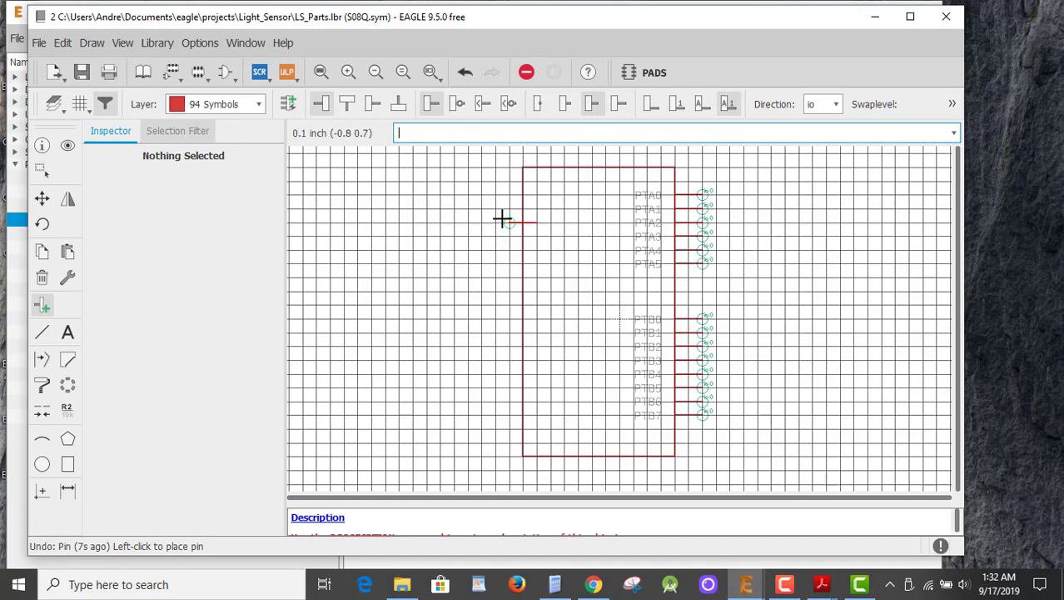
# Place two pins with direction pwr on the outline's left edge: VDD at (-0.9 0.6) and VSS at (-0.9 0.4).
pyautogui.click(836, 105)
pyautogui.click(829, 209)
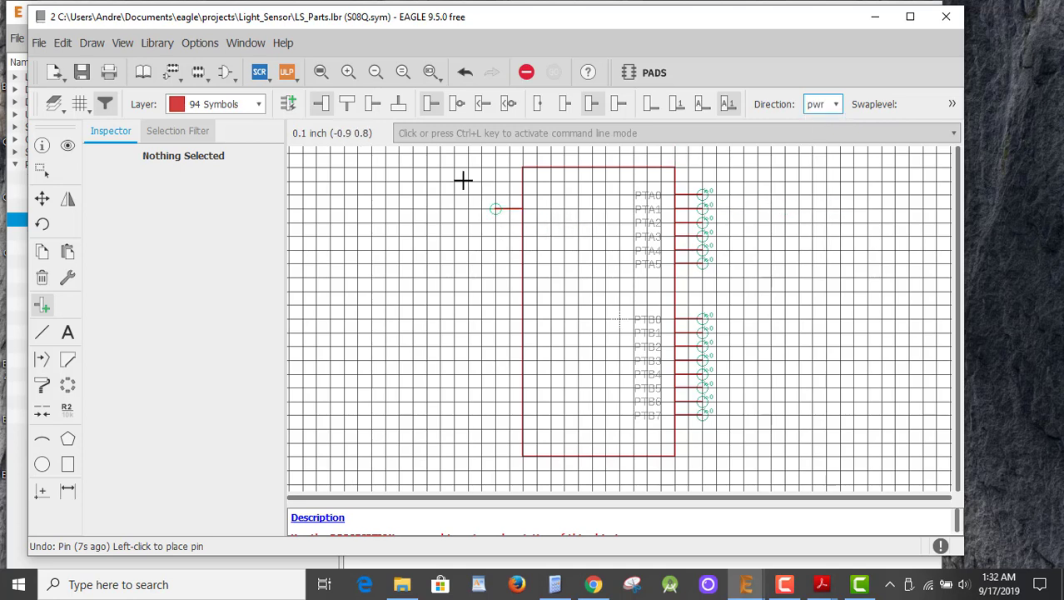
pyautogui.click(429, 134)
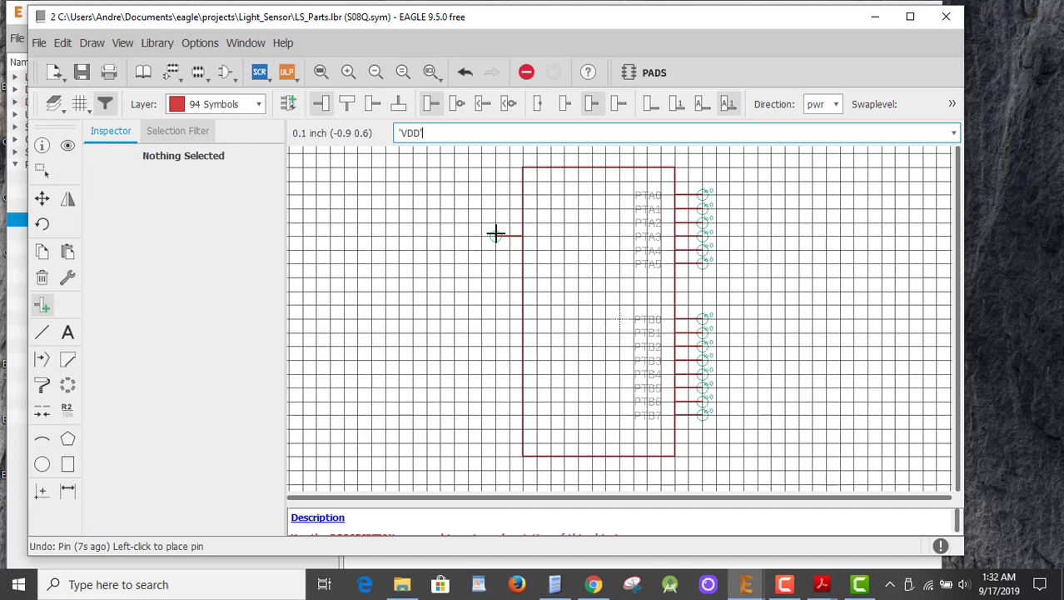
pyautogui.press('Return')
pyautogui.click(497, 233)
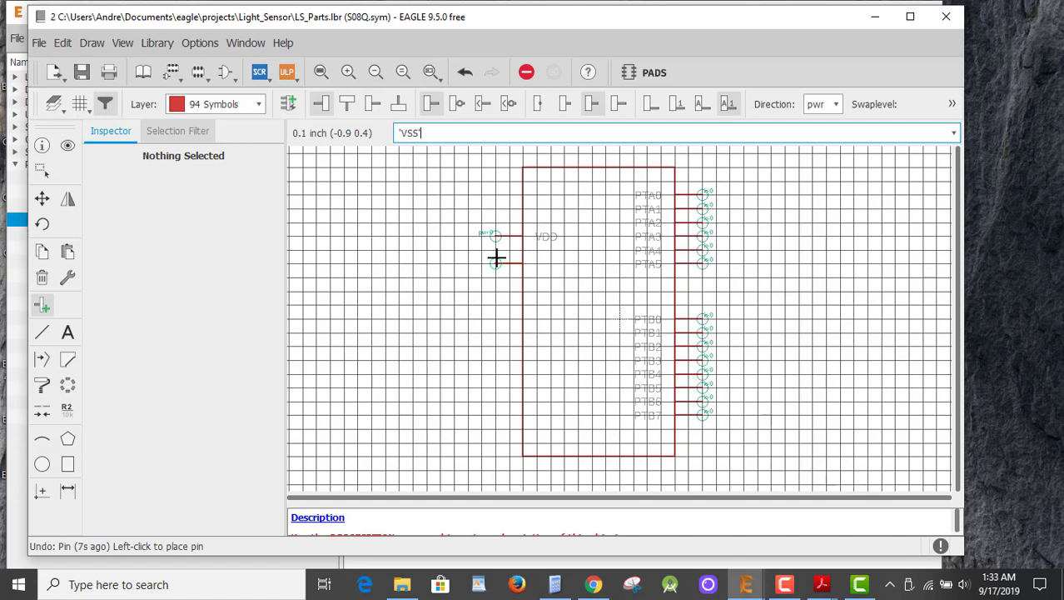
pyautogui.press('Return')
pyautogui.click(496, 260)
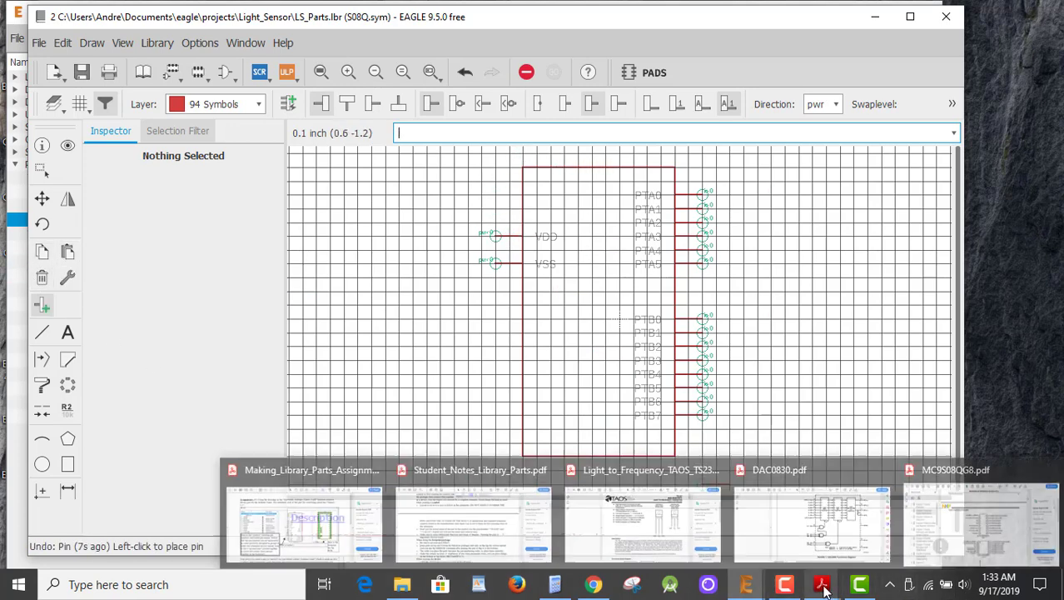
pyautogui.moveTo(789, 590)
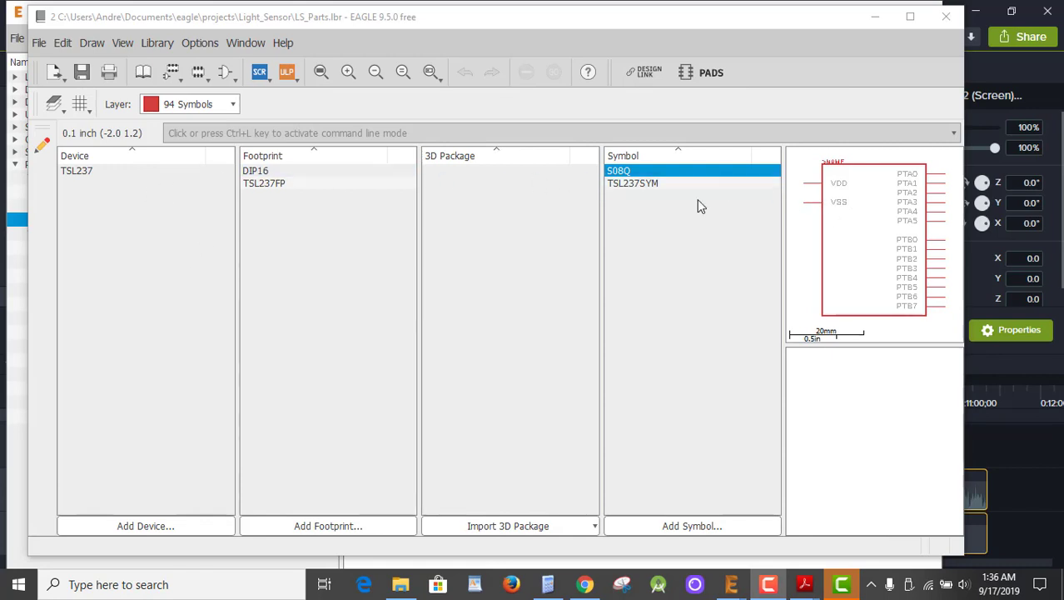
# Review the DIP16 footprint and S08Q symbol, create a new device named 9S08Q, and enlarge its package preview area.
pyautogui.click(257, 172)
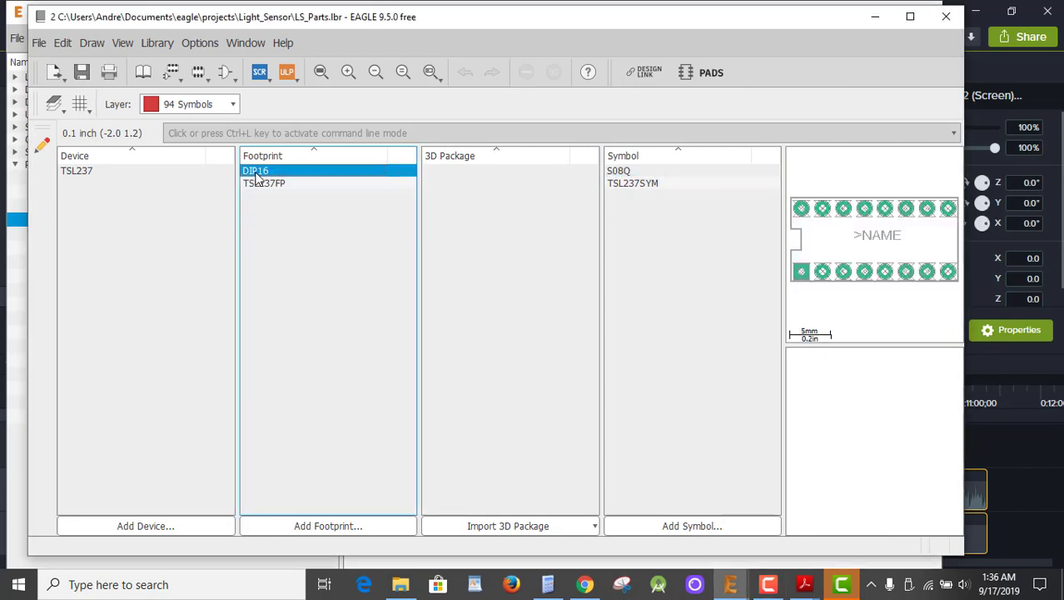
pyautogui.click(619, 172)
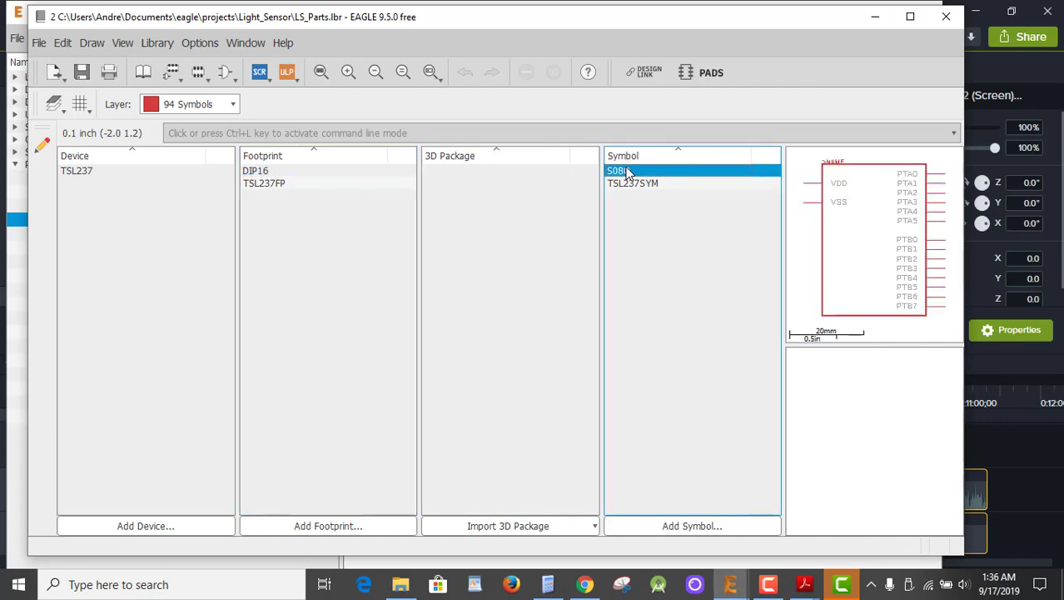
pyautogui.click(146, 528)
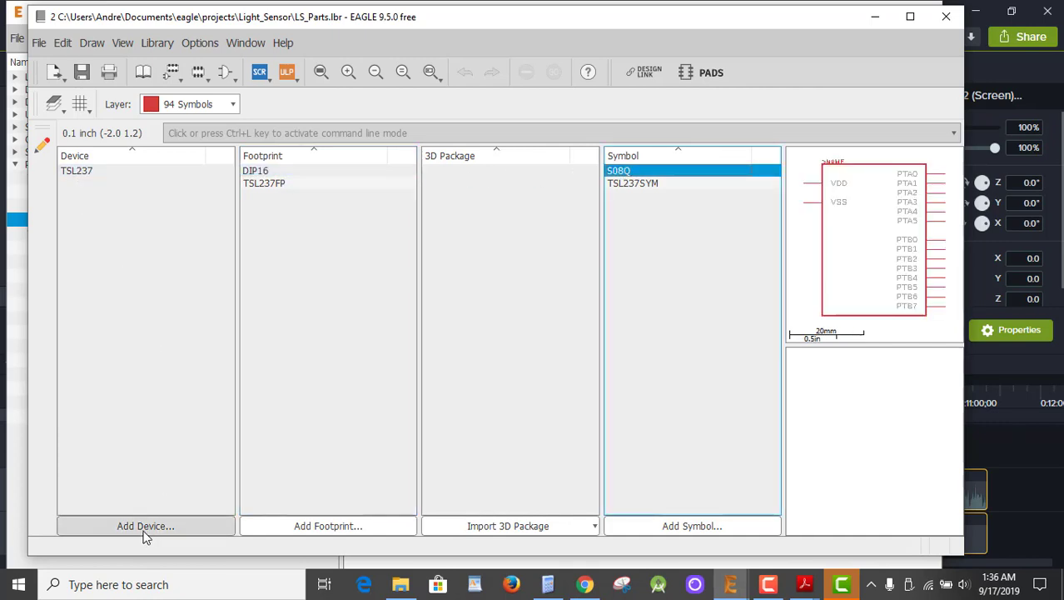
pyautogui.click(75, 510)
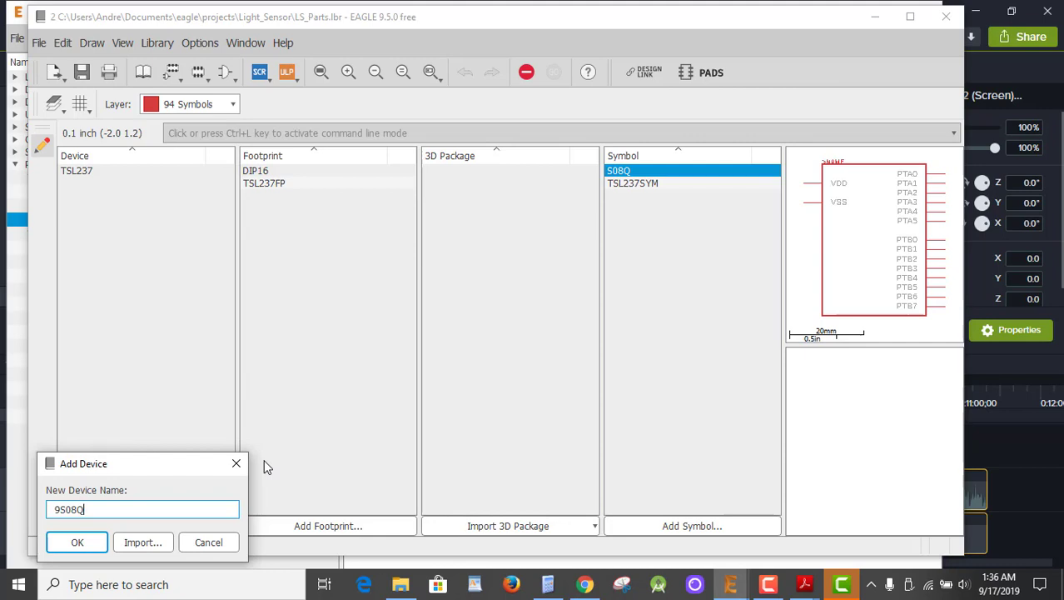
pyautogui.press('Return')
pyautogui.press('Return')
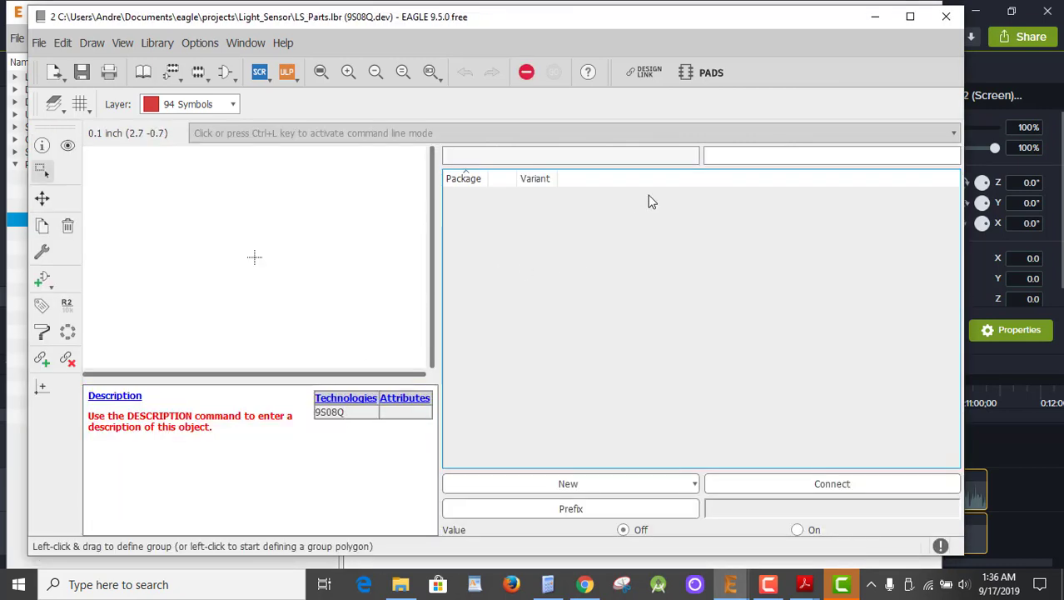
pyautogui.moveTo(654, 167); pyautogui.dragTo(673, 318)
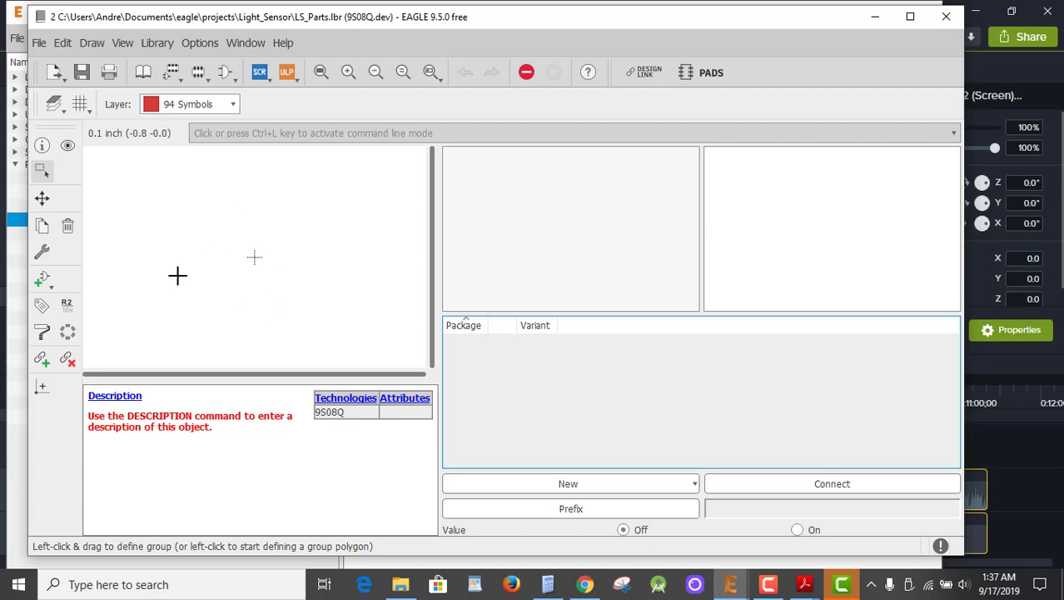
# Add the S08Q symbol to the device with the name 9S08Q and place one instance near the origin.
pyautogui.click(45, 283)
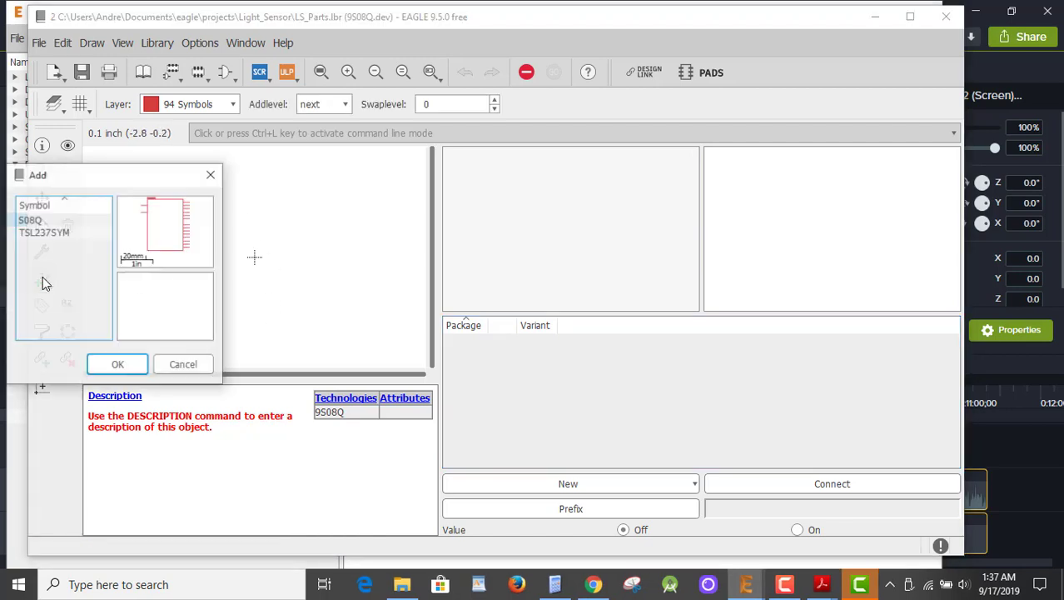
pyautogui.click(33, 222)
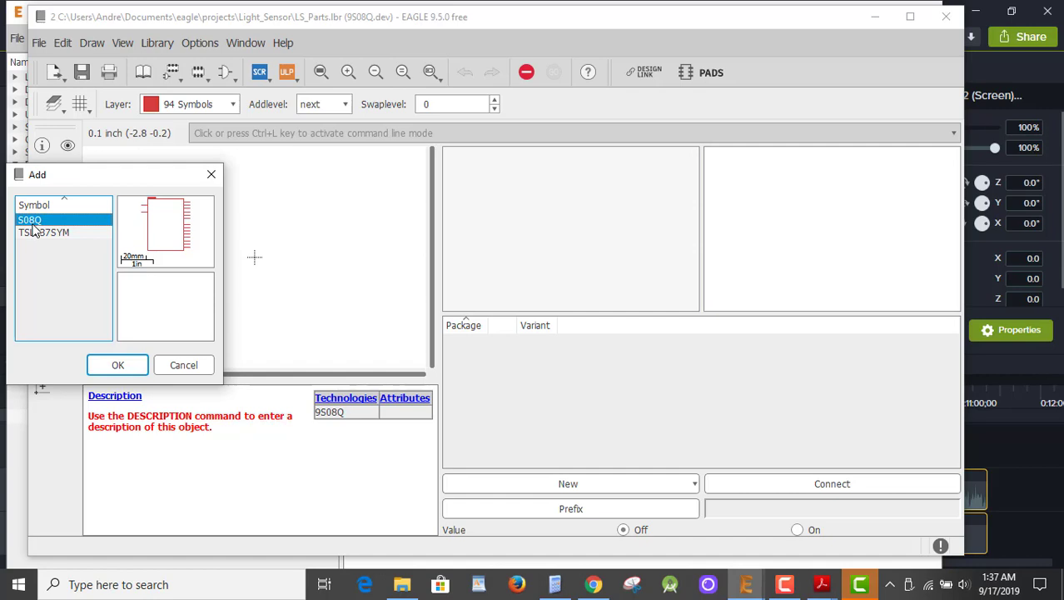
pyautogui.click(117, 365)
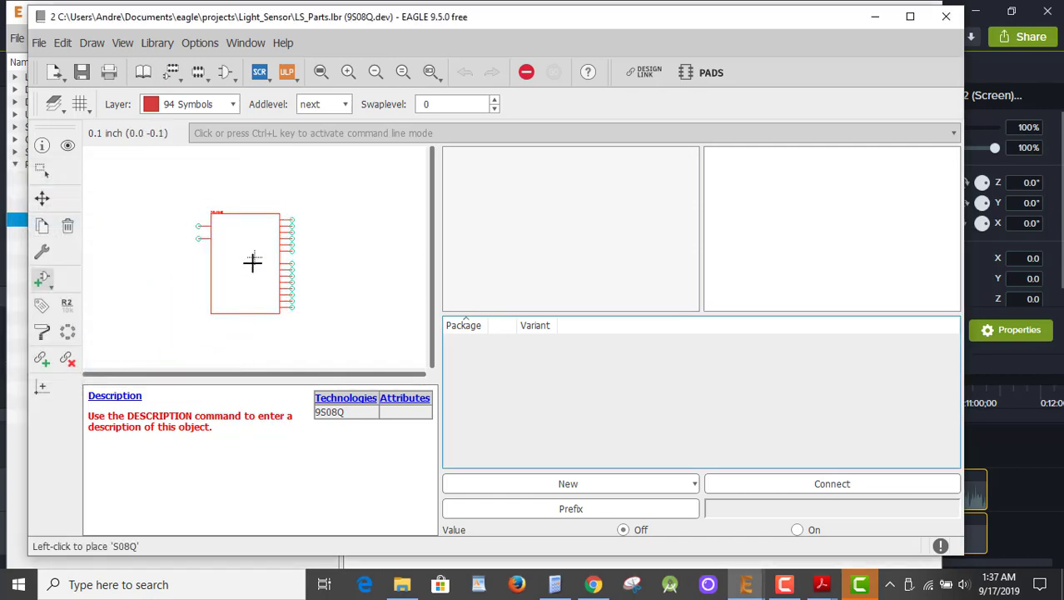
pyautogui.scroll(4, 250, 260)
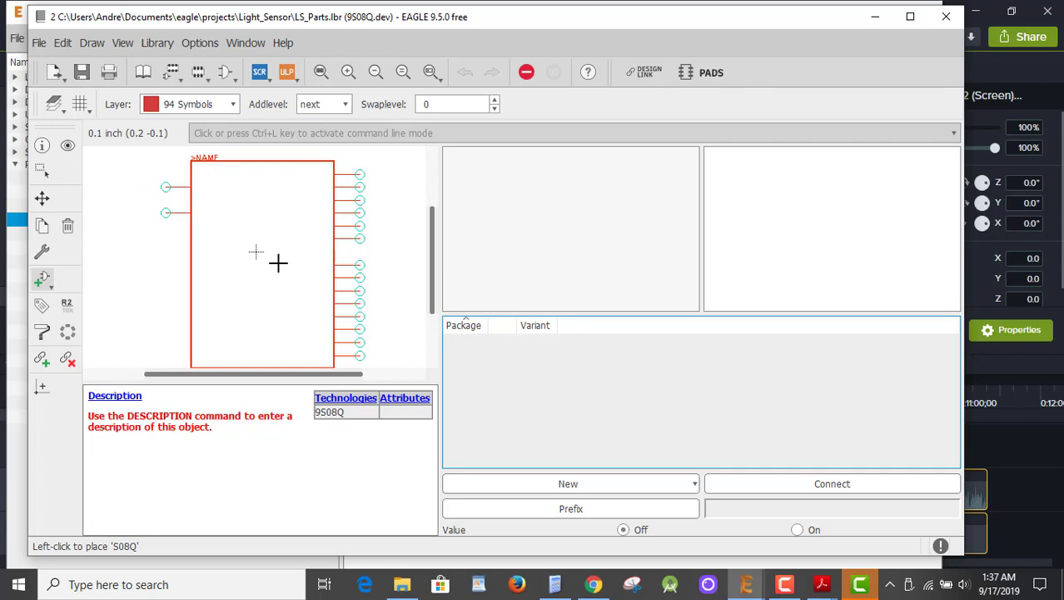
pyautogui.click(266, 136)
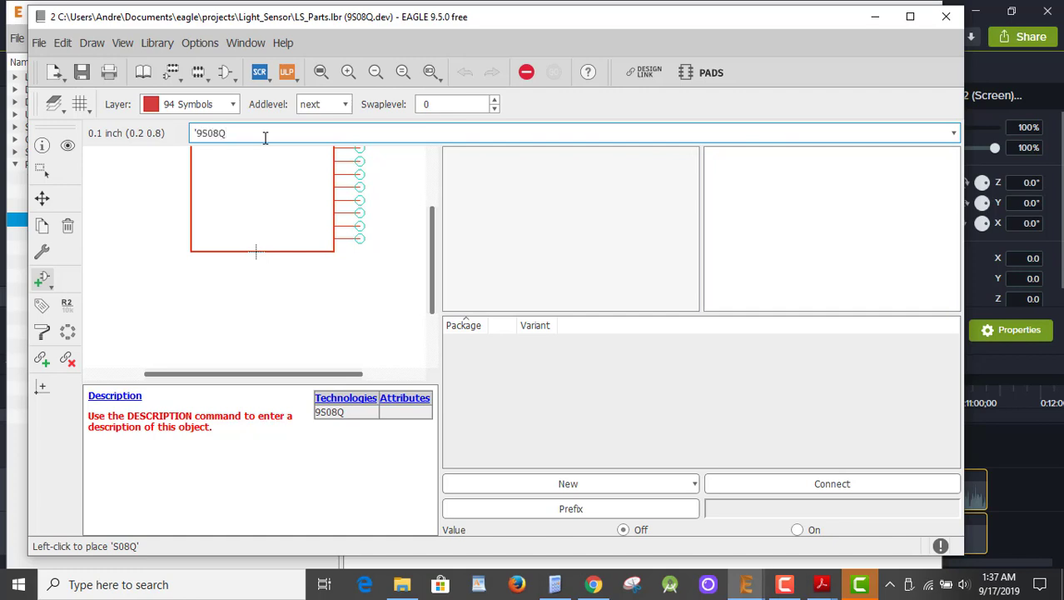
pyautogui.press('Return')
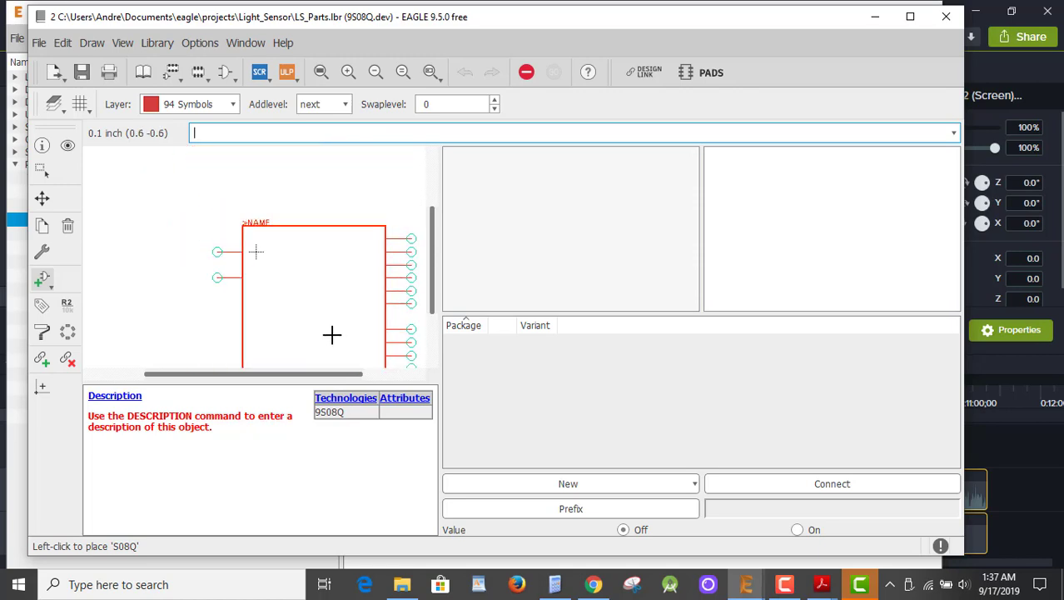
pyautogui.scroll(-1, 289, 261)
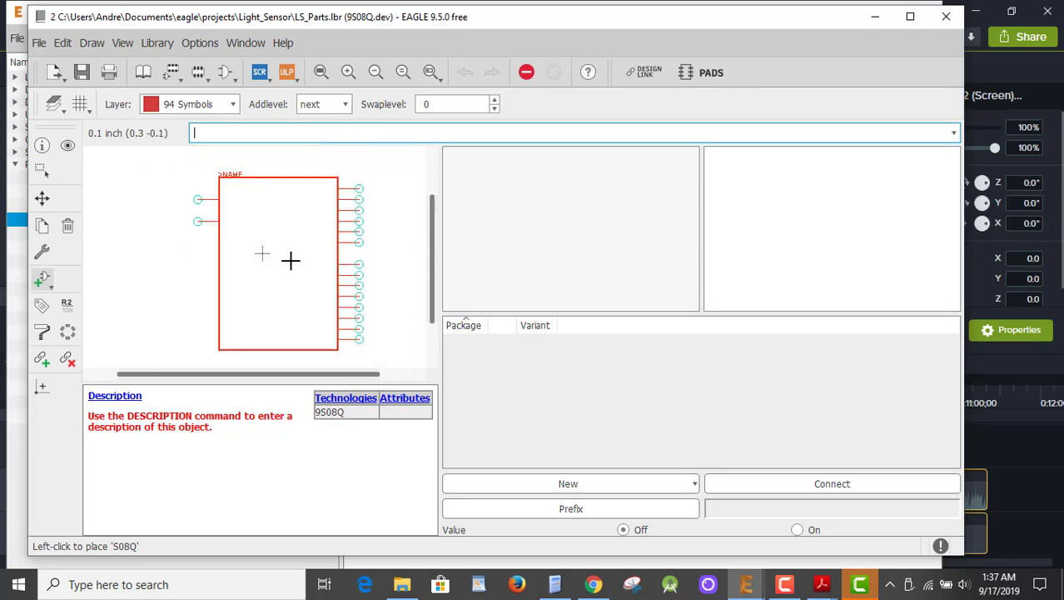
pyautogui.click(280, 250)
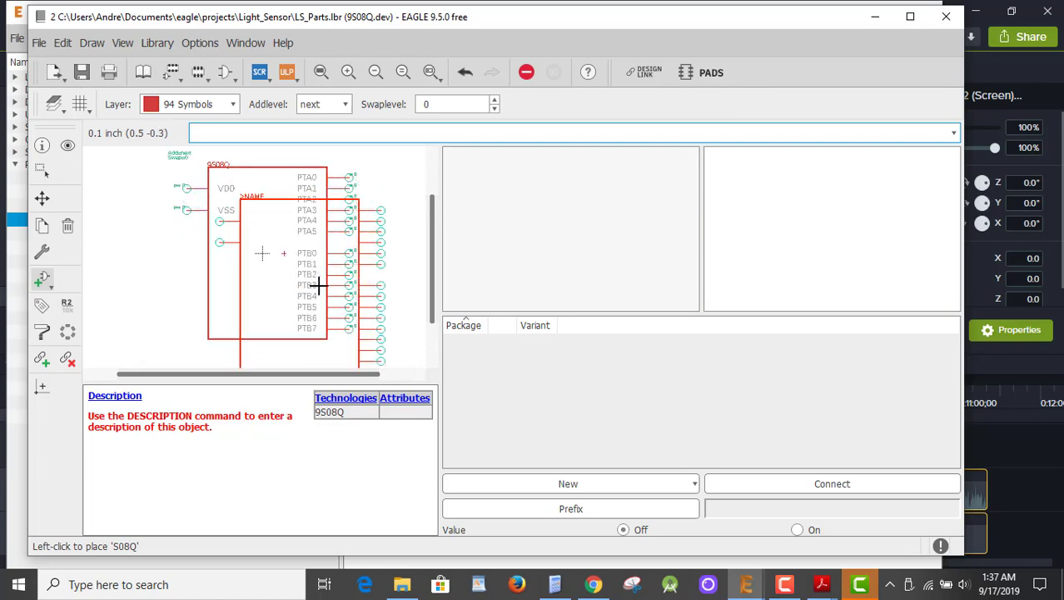
pyautogui.press('Escape')
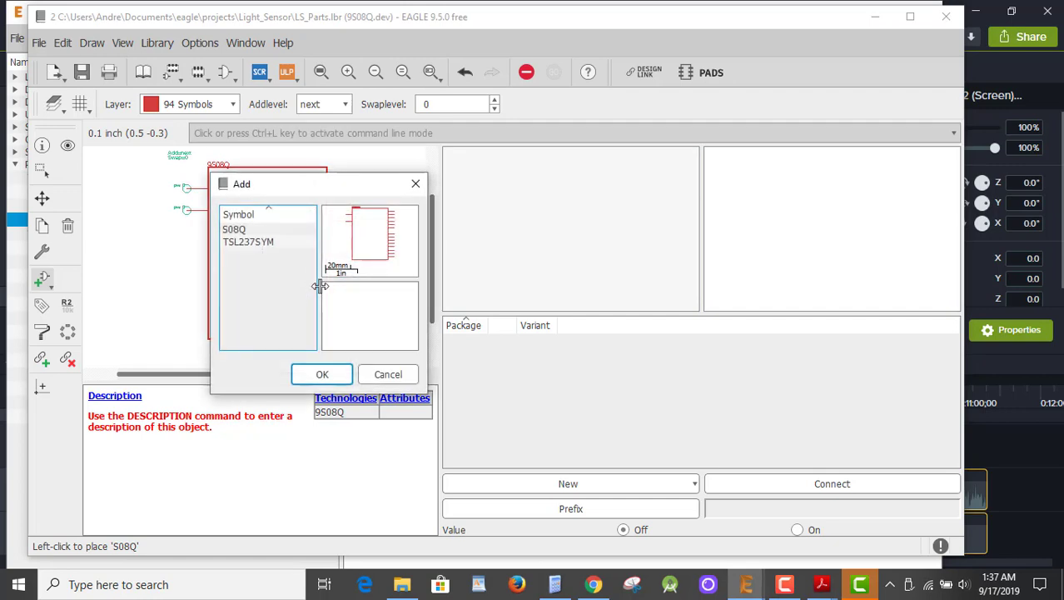
pyautogui.press('Escape')
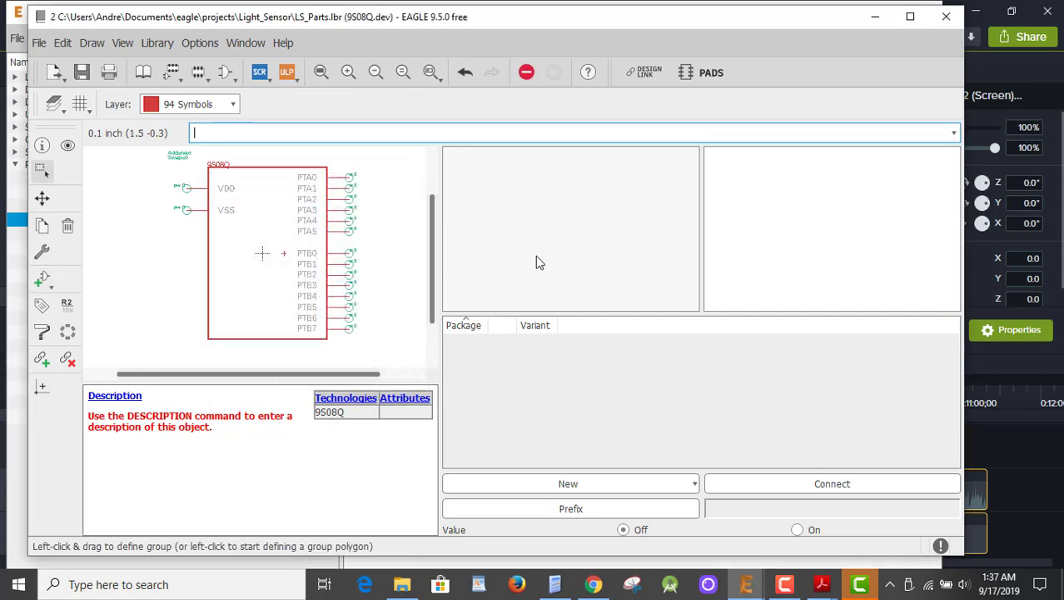
# Add the local package DIP16 to the device with an empty variant name.
pyautogui.click(568, 484)
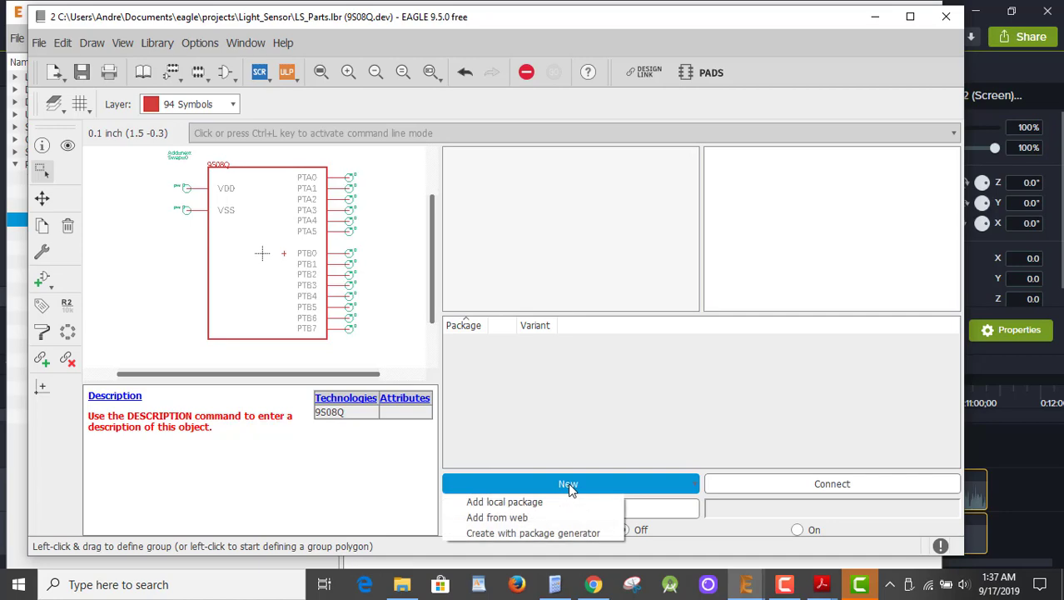
pyautogui.click(533, 502)
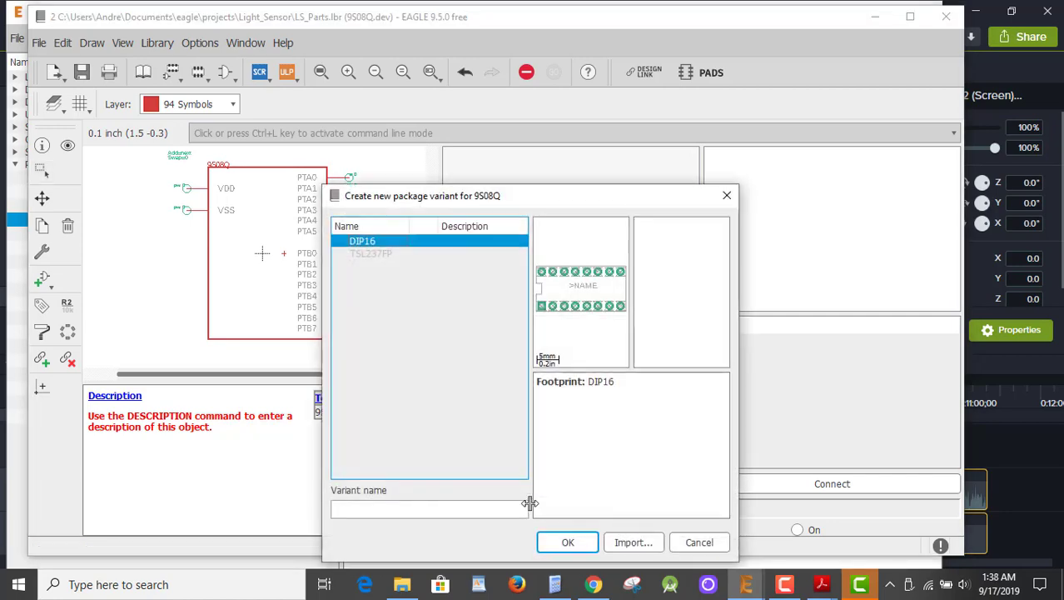
pyautogui.click(568, 542)
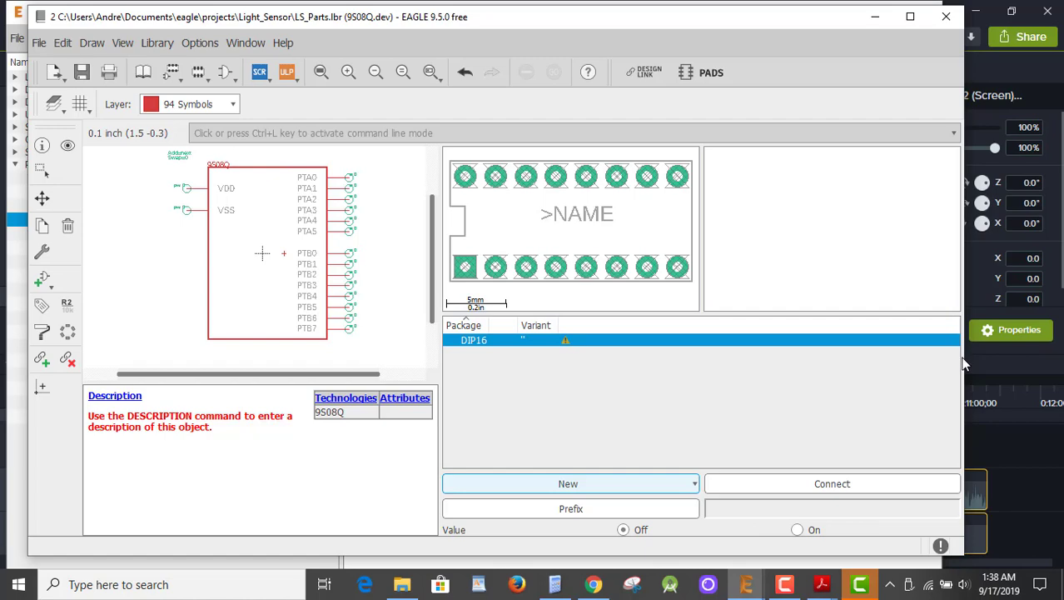
# Narrow the library editor and arrange the MC9S08QG8 datasheet beside it so the 16-pin PDIP assignment stays readable.
pyautogui.moveTo(965, 360); pyautogui.dragTo(813, 368)
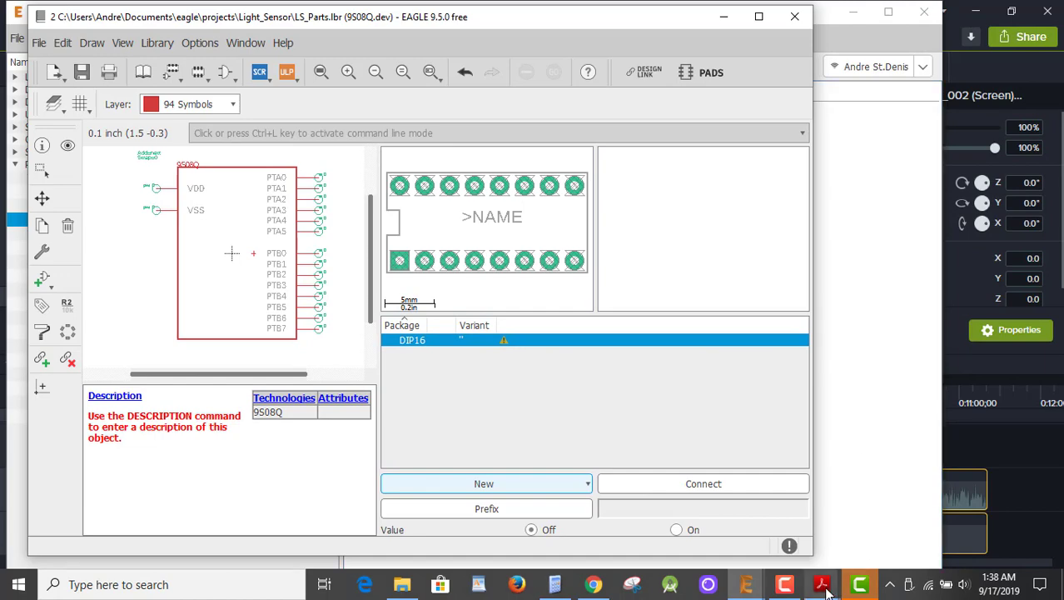
pyautogui.click(823, 587)
pyautogui.click(1014, 531)
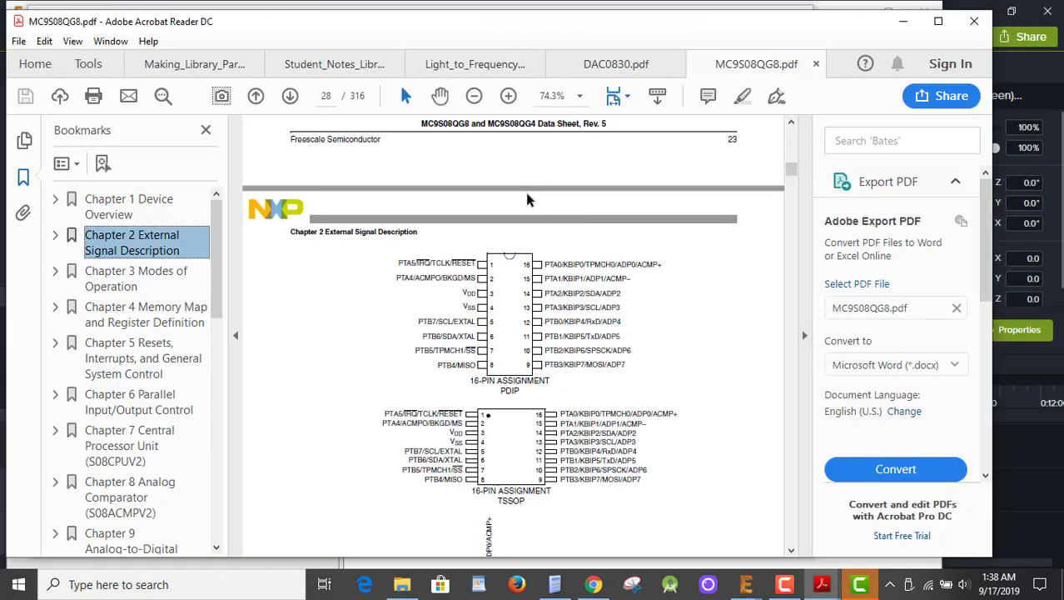
pyautogui.moveTo(416, 28); pyautogui.dragTo(827, 38)
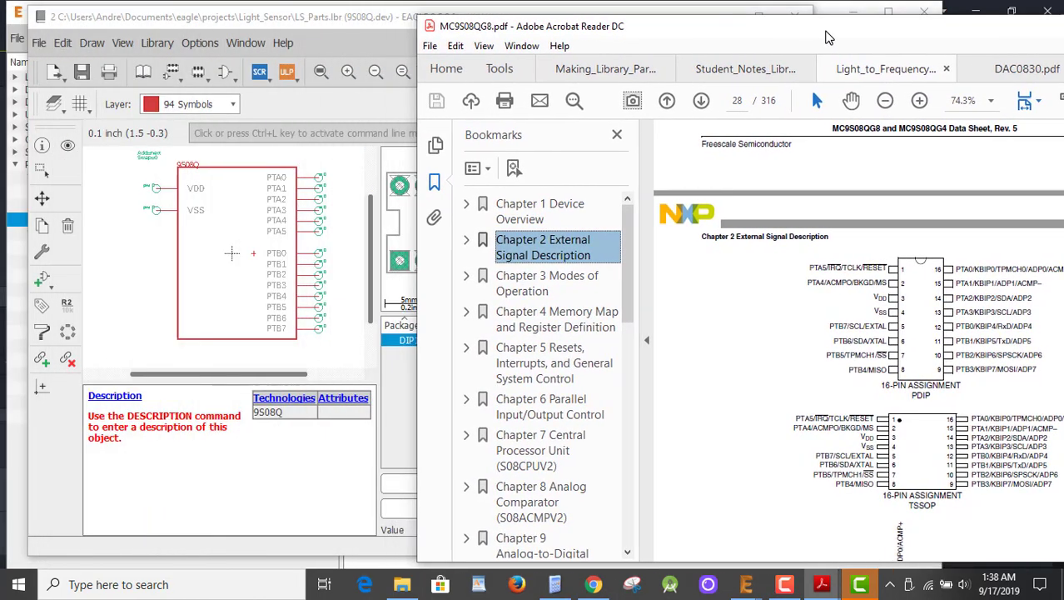
pyautogui.click(380, 25)
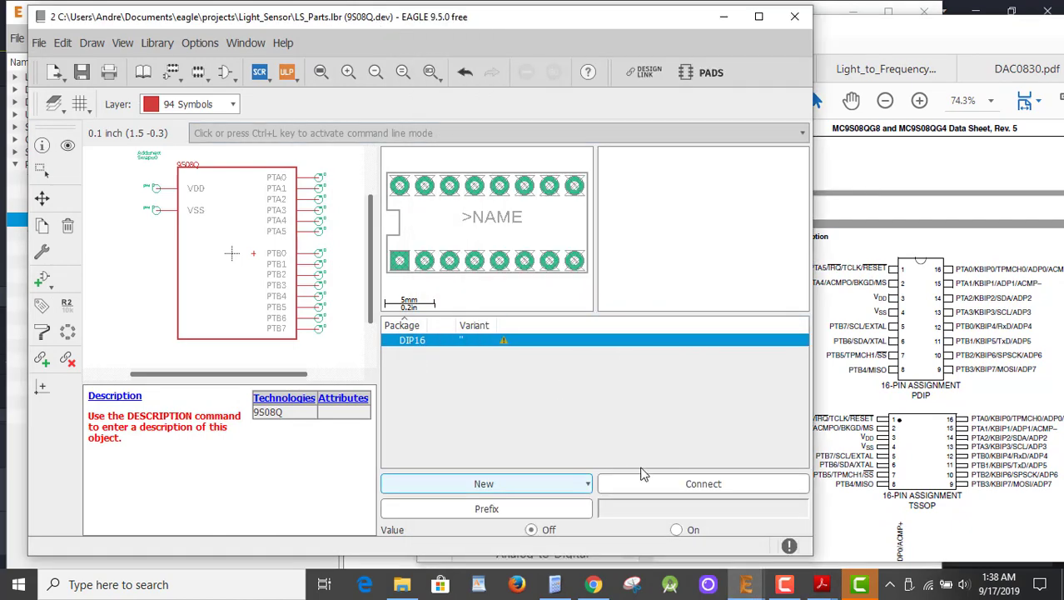
# Following the datasheet's PDIP assignment, connect pin PTA5 to pad 1 and pin PTA4 to pad 2 of DIP16.
pyautogui.click(679, 485)
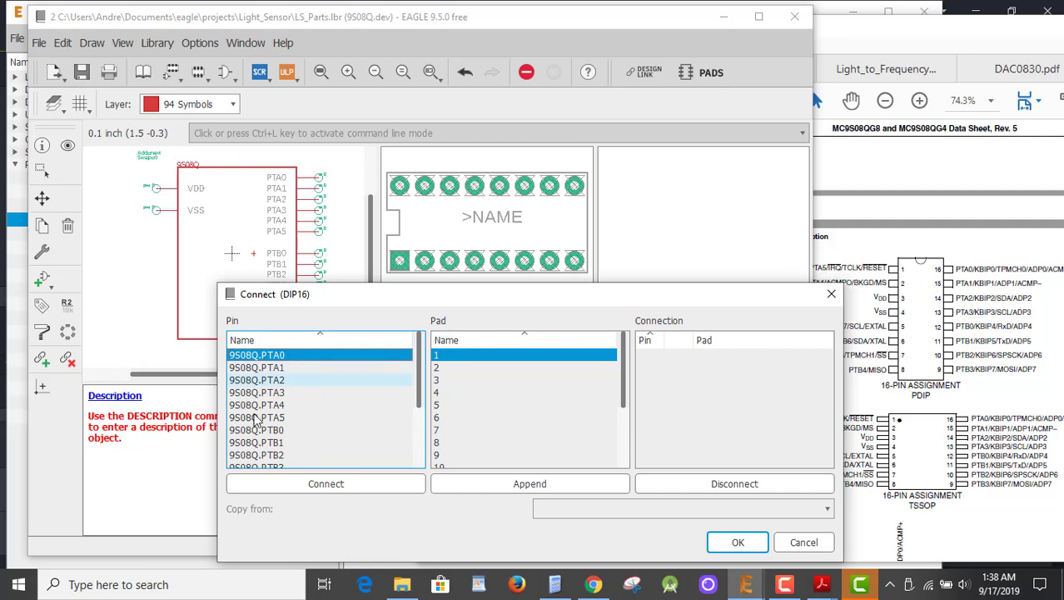
pyautogui.click(258, 419)
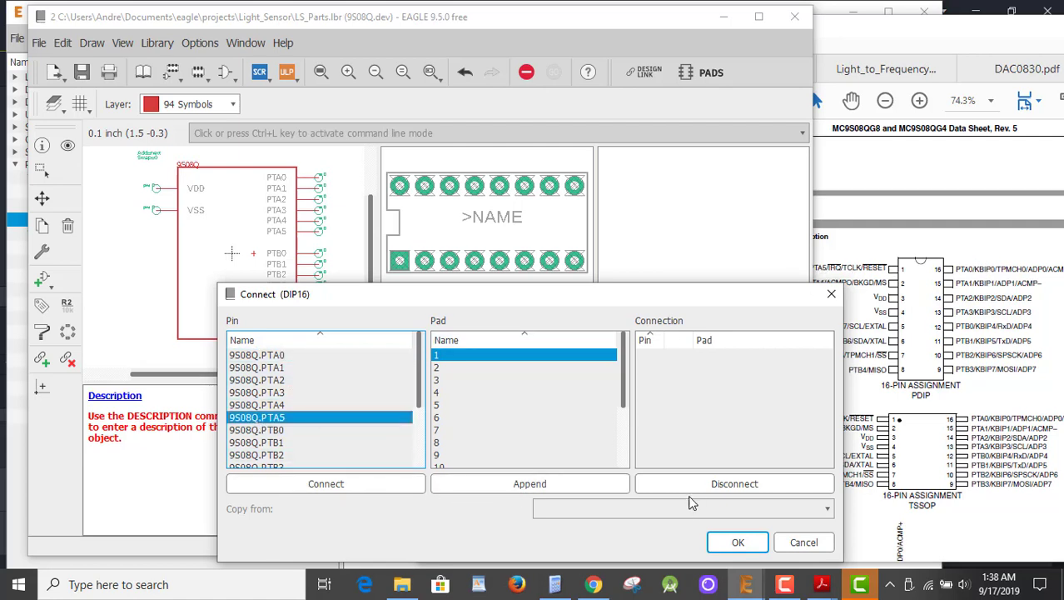
pyautogui.click(380, 490)
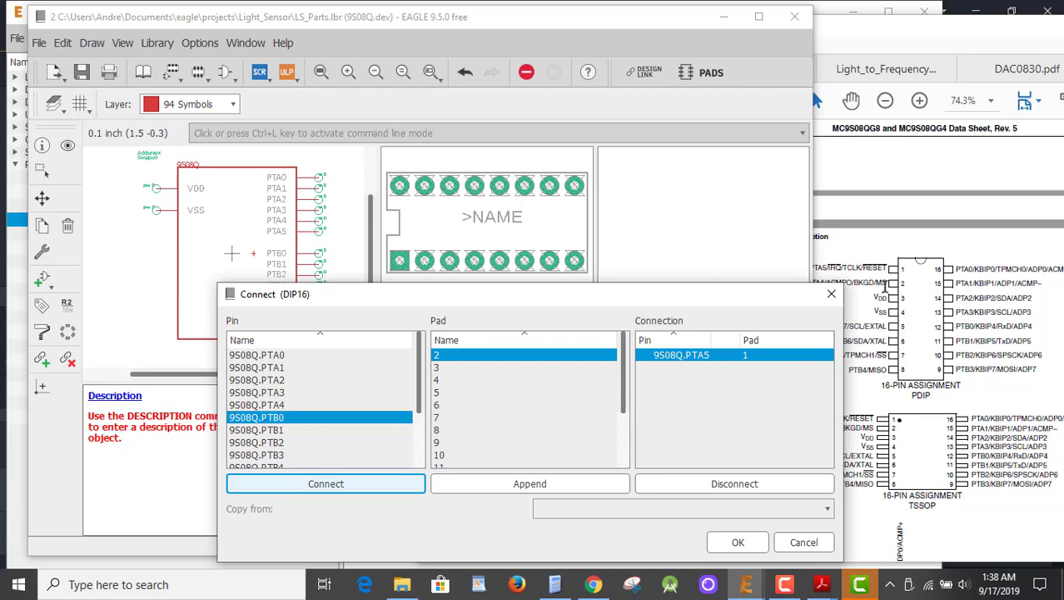
pyautogui.moveTo(791, 302)
pyautogui.mouseDown()
pyautogui.moveTo(760, 306)
pyautogui.moveTo(772, 302)
pyautogui.mouseUp()
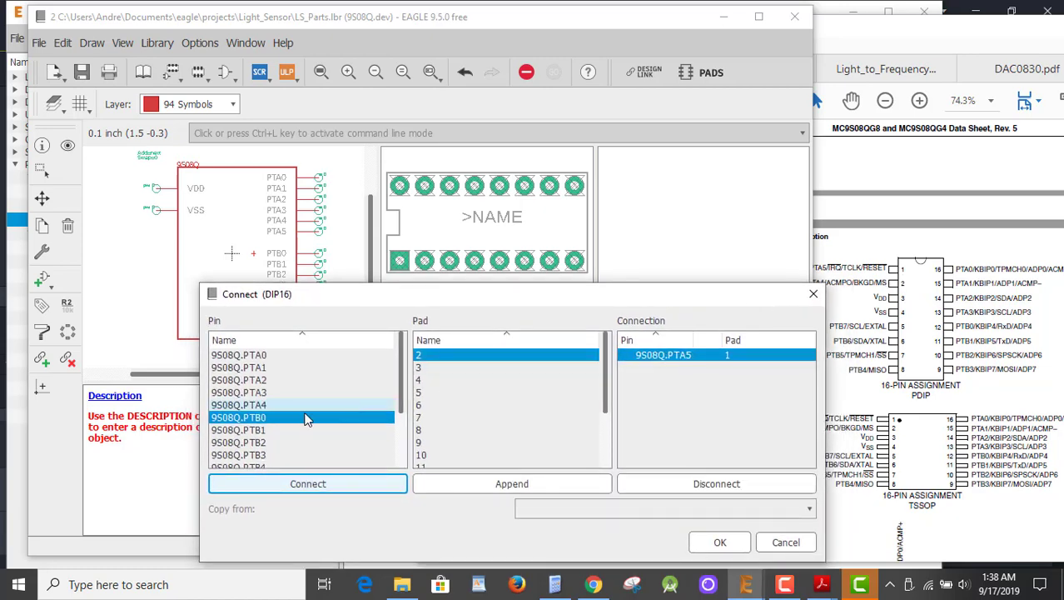
pyautogui.click(267, 405)
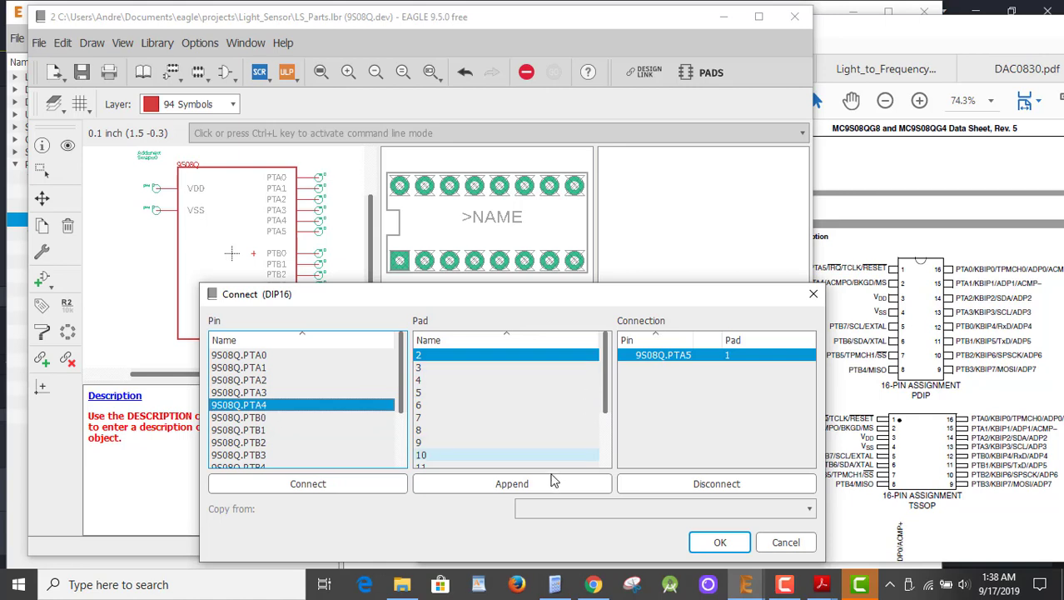
pyautogui.click(341, 488)
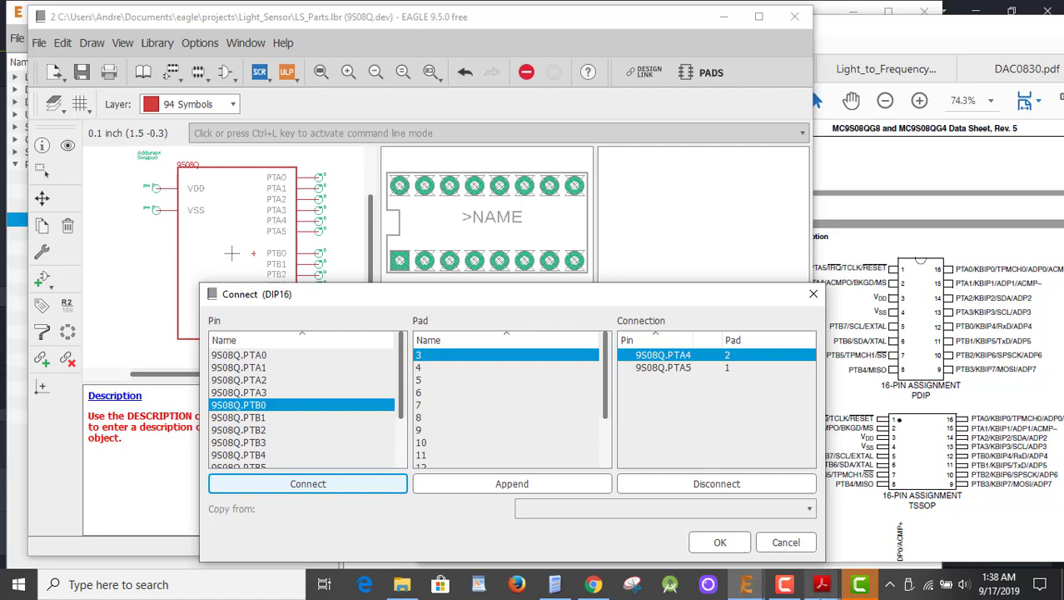
pyautogui.moveTo(821, 589)
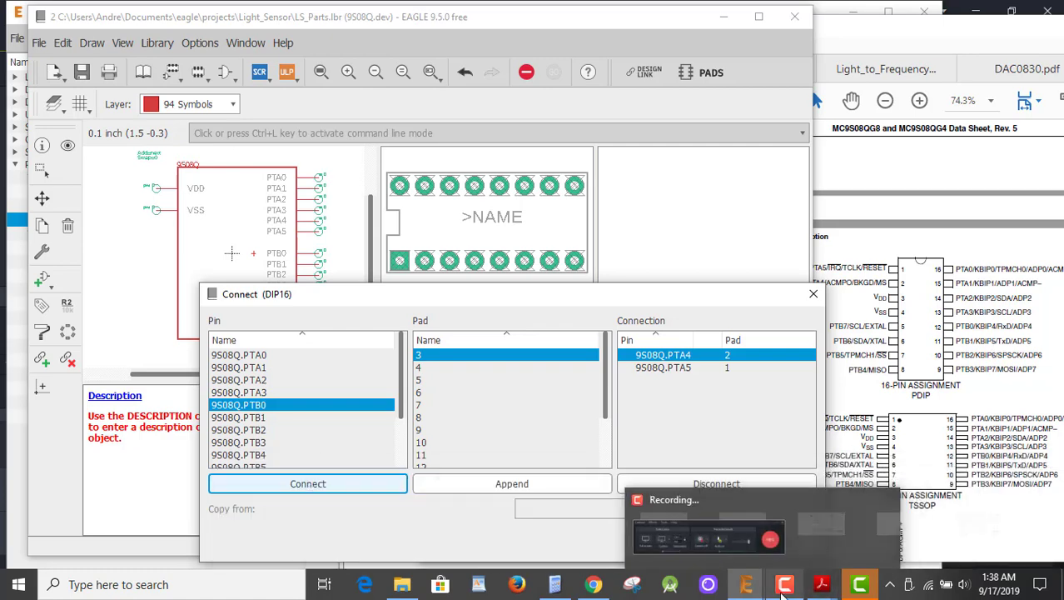
pyautogui.click(789, 576)
pyautogui.click(988, 532)
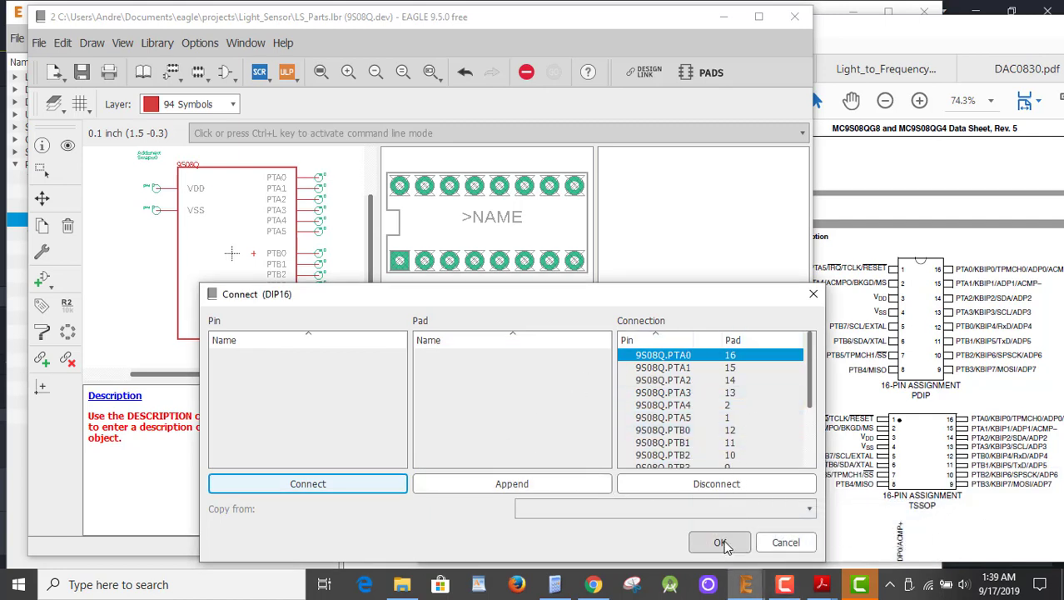
# Accept the DIP16 pin-to-pad connections and save the LS_Parts library.
pyautogui.click(721, 542)
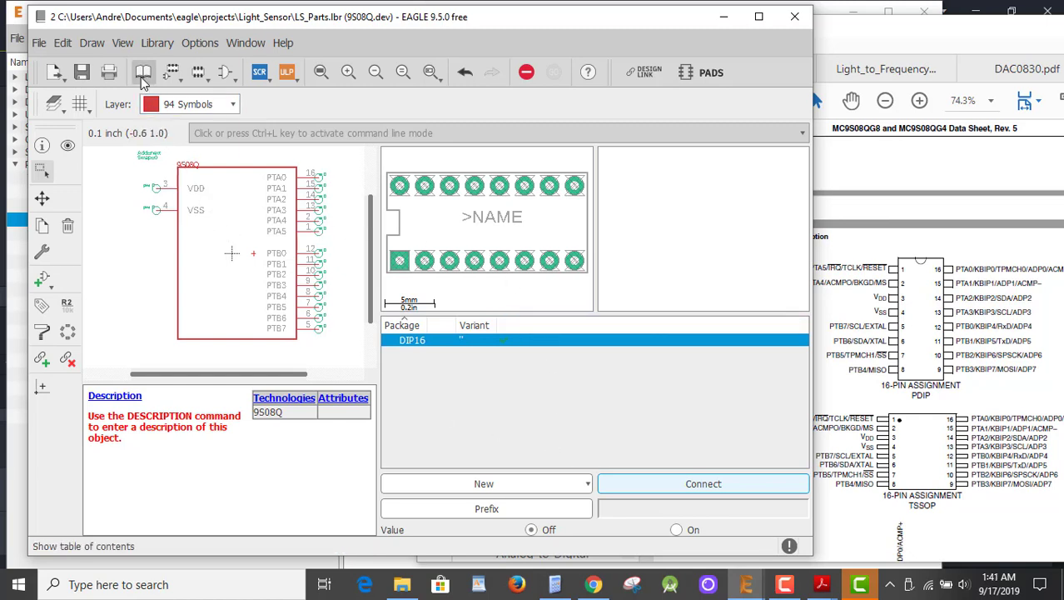
pyautogui.click(85, 73)
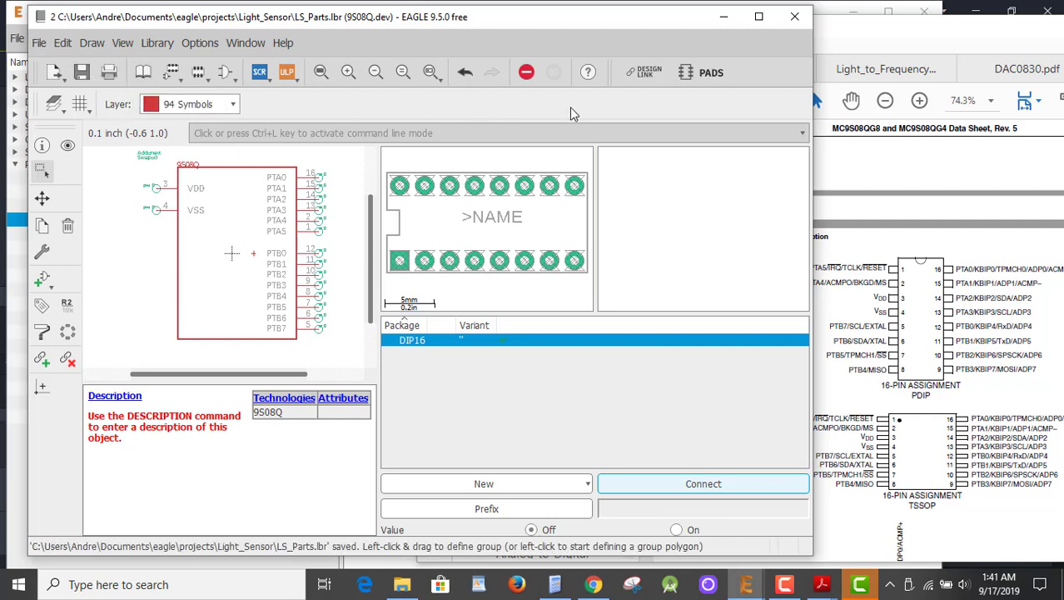
# Minimize the library editor and bring the Control Panel with the Light_Sensor project to the front.
pyautogui.click(723, 18)
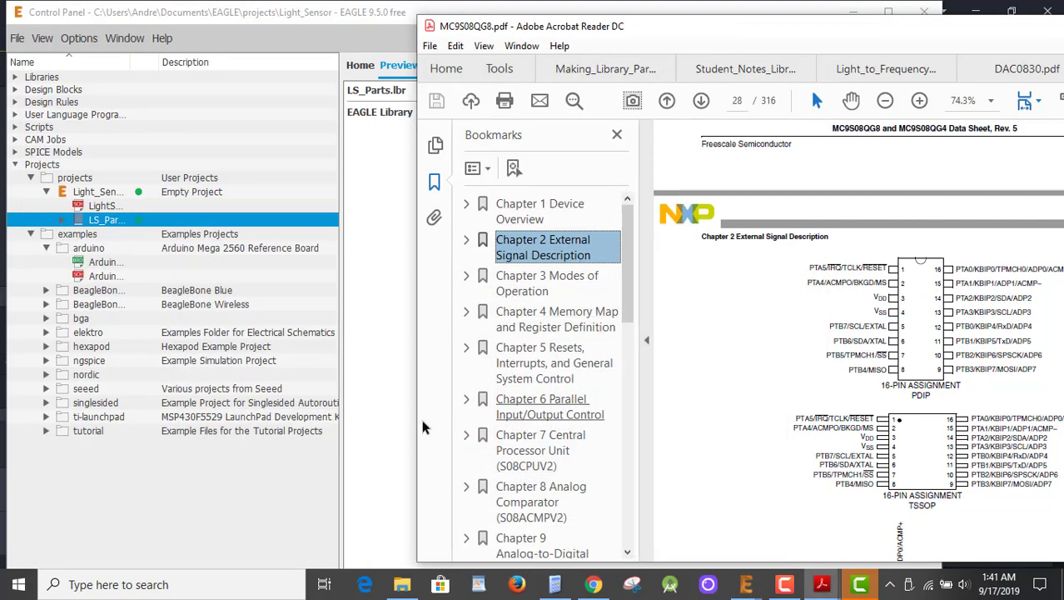
pyautogui.click(370, 401)
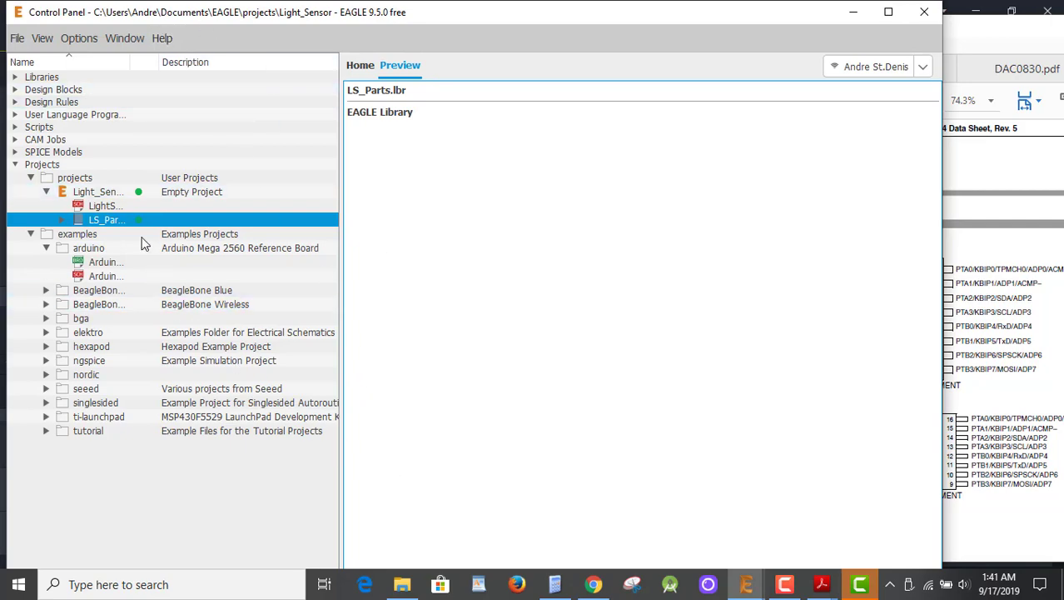
# Open the LightSensor_Circuit schematic and select the 9S08Q device from the LS_Parts library for placement.
pyautogui.doubleClick(115, 205)
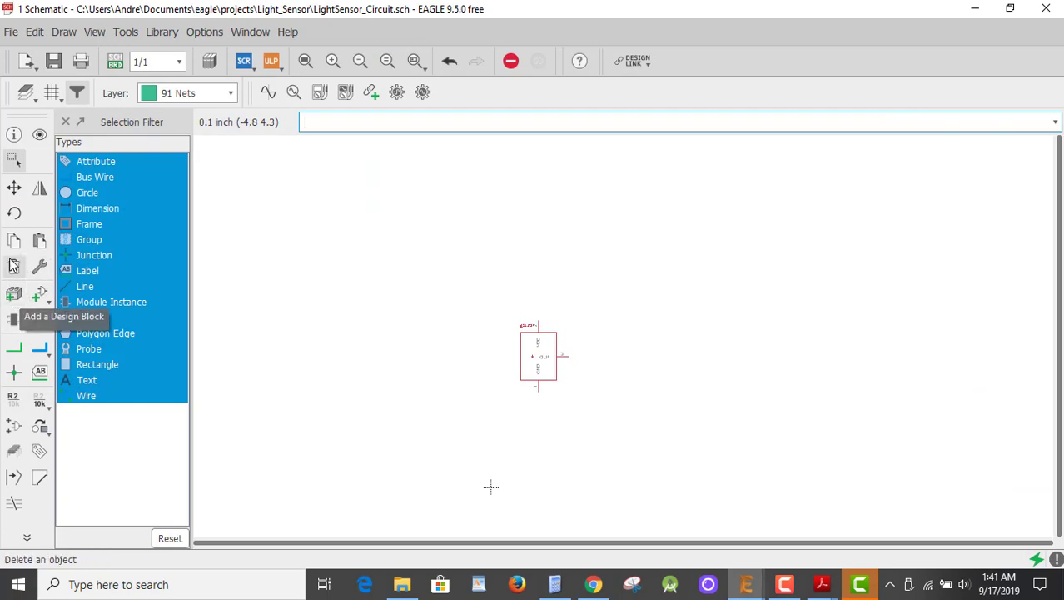
pyautogui.click(166, 40)
pyautogui.click(179, 102)
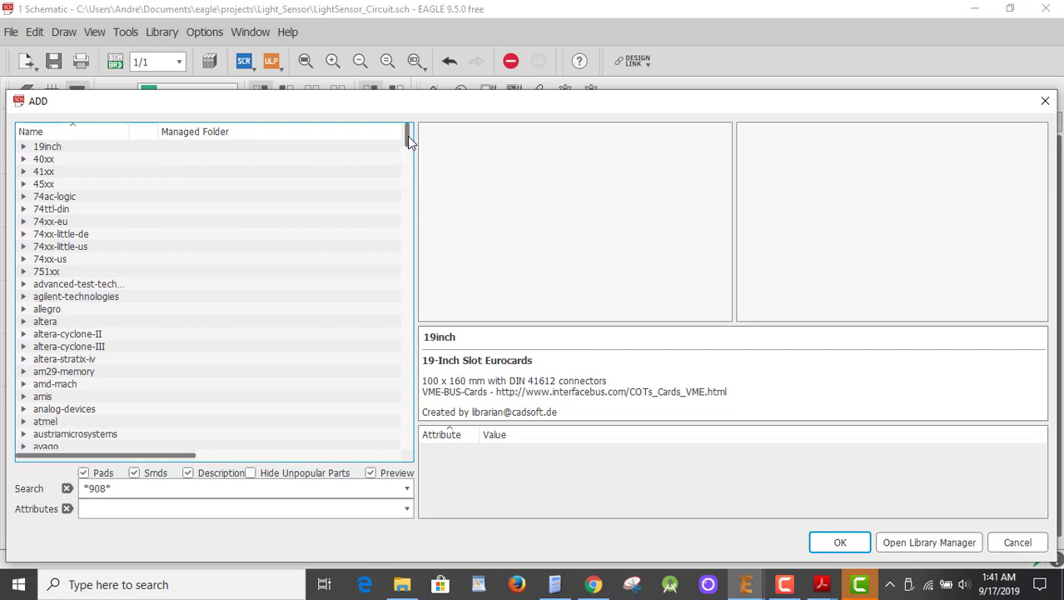
pyautogui.moveTo(407, 136); pyautogui.dragTo(402, 300)
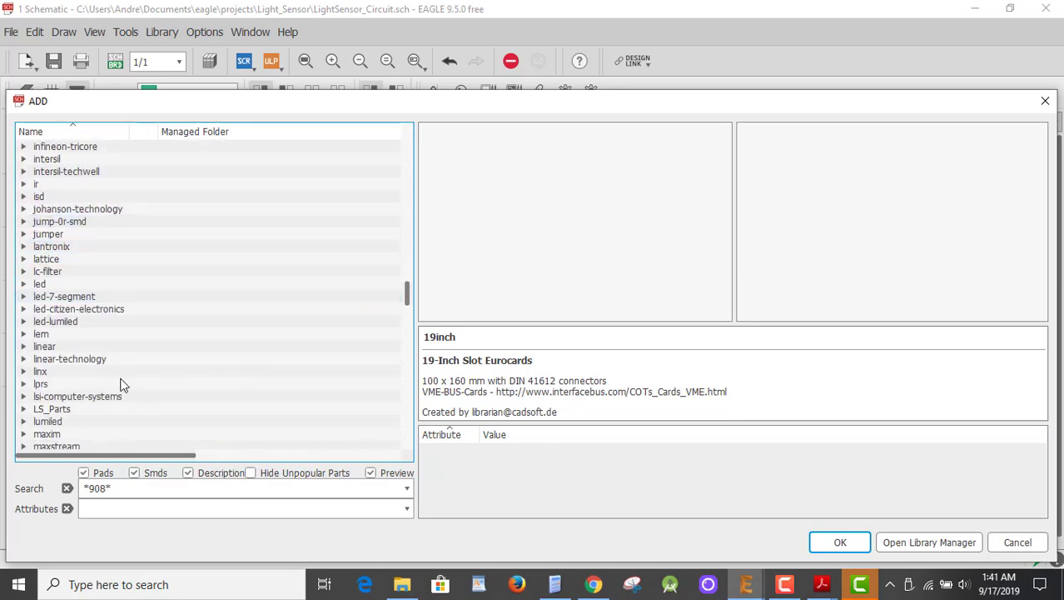
pyautogui.click(18, 410)
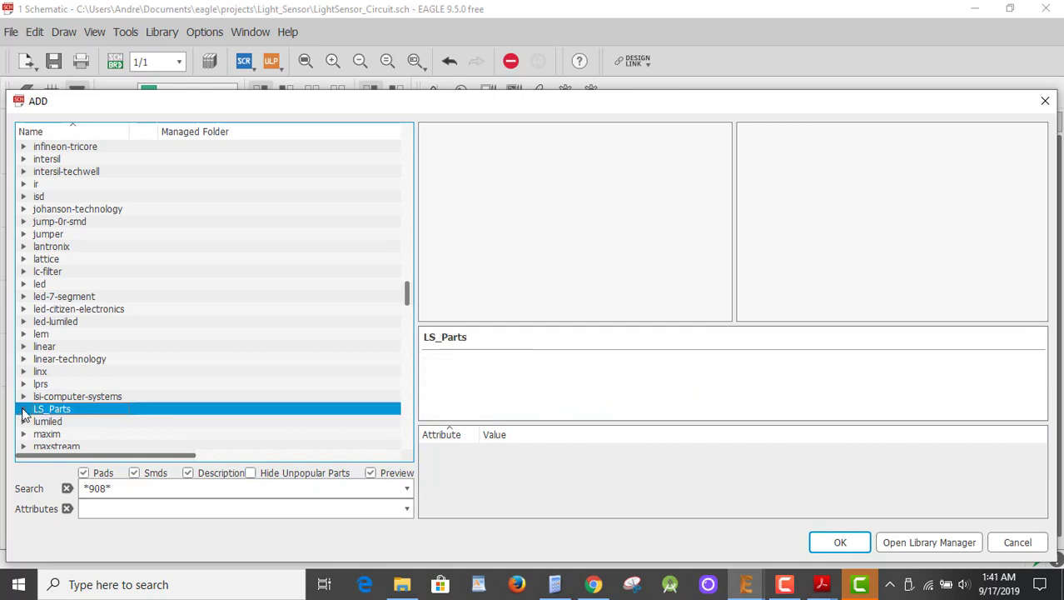
pyautogui.click(23, 410)
pyautogui.click(63, 422)
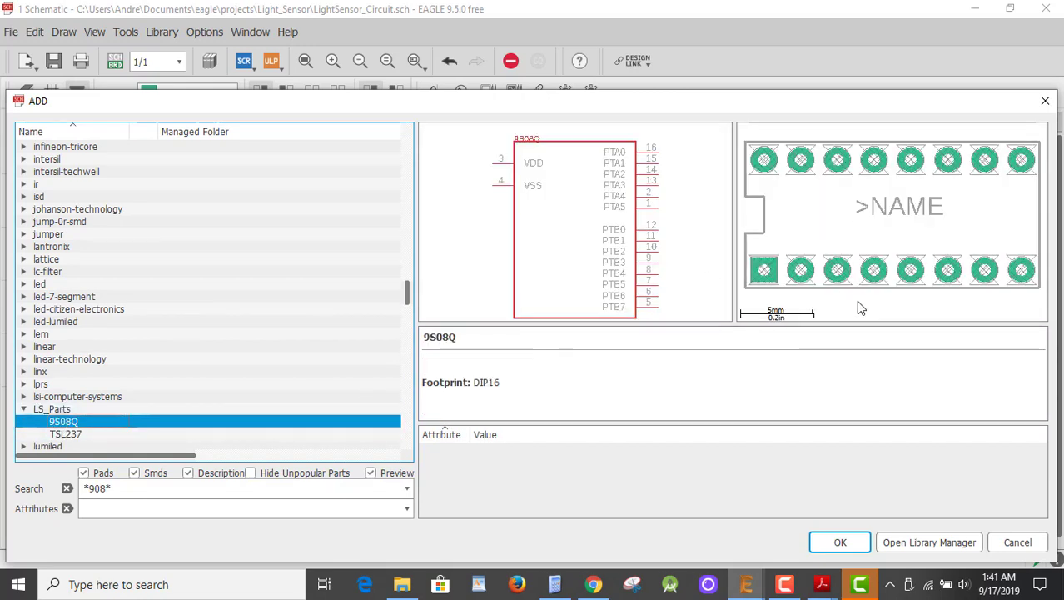
pyautogui.click(838, 540)
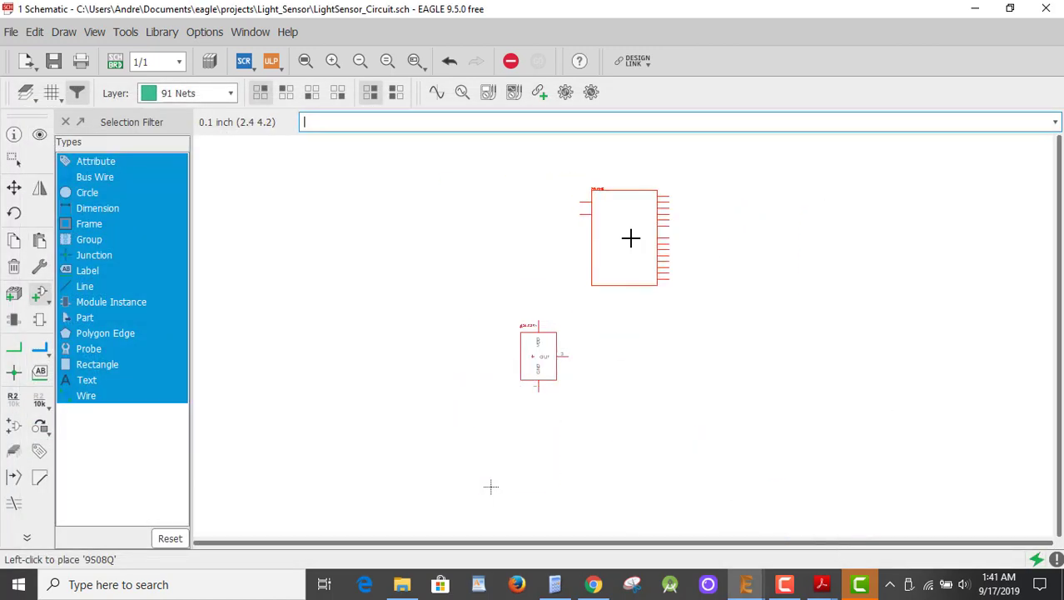
# Place one 9S08Q in the schematic, above and to the right of the TSL237 sensor, and end the Add command.
pyautogui.click(630, 238)
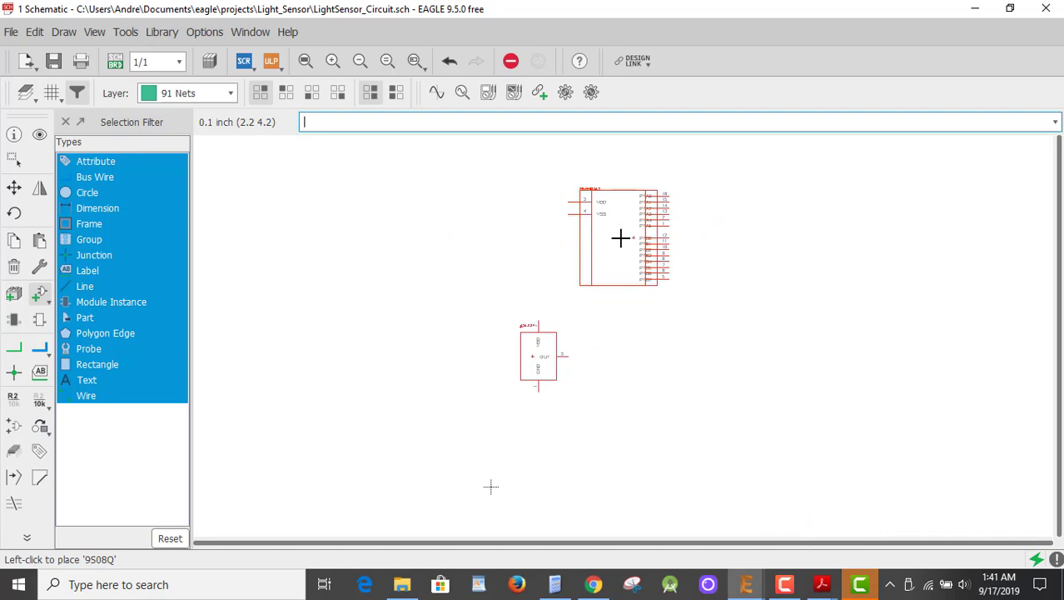
pyautogui.scroll(4, 620, 239)
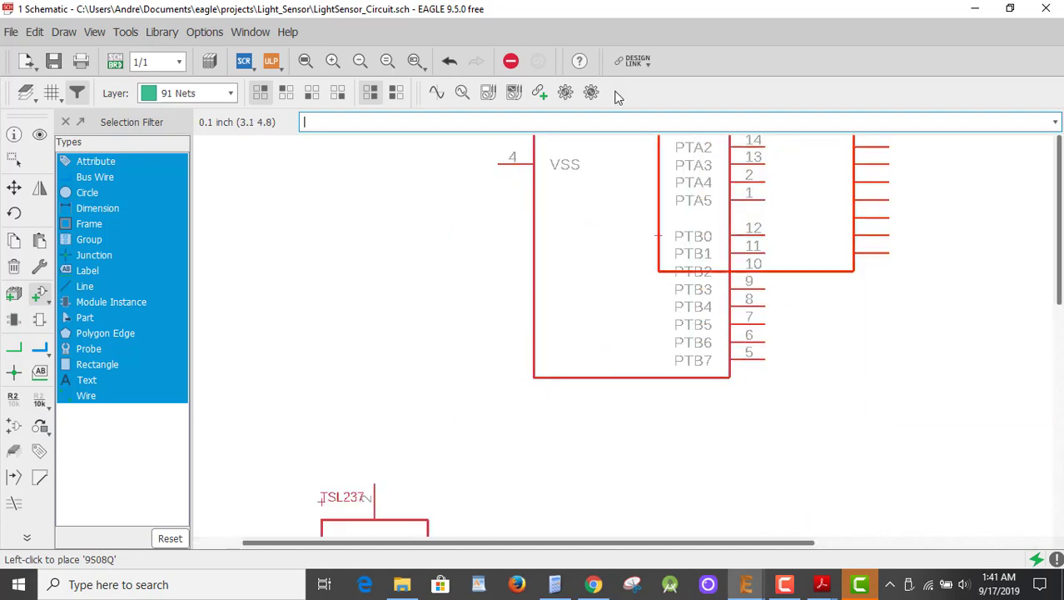
pyautogui.click(305, 61)
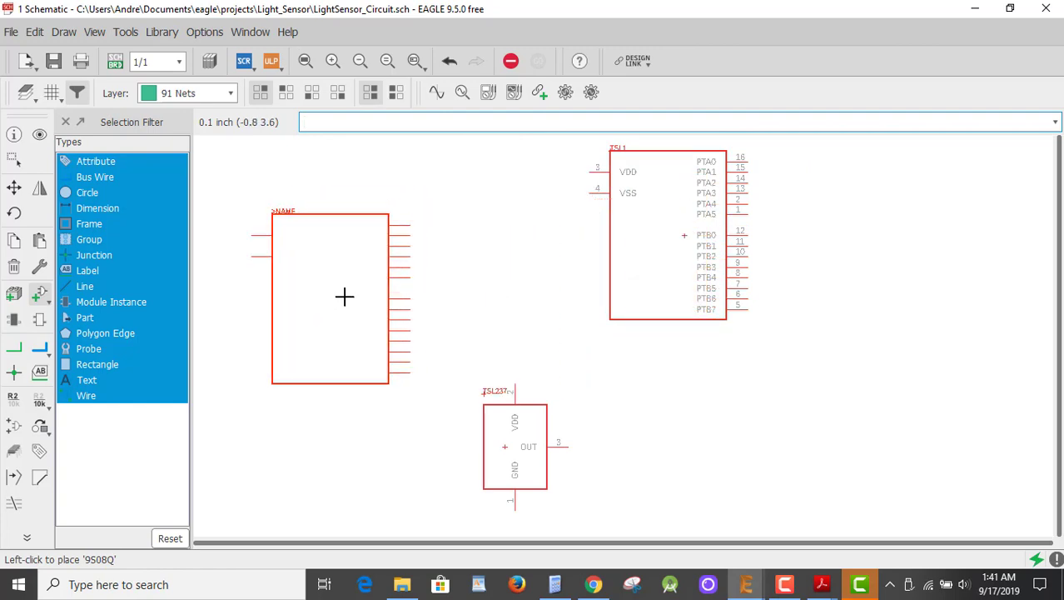
pyautogui.press('Escape')
pyautogui.press('Escape')
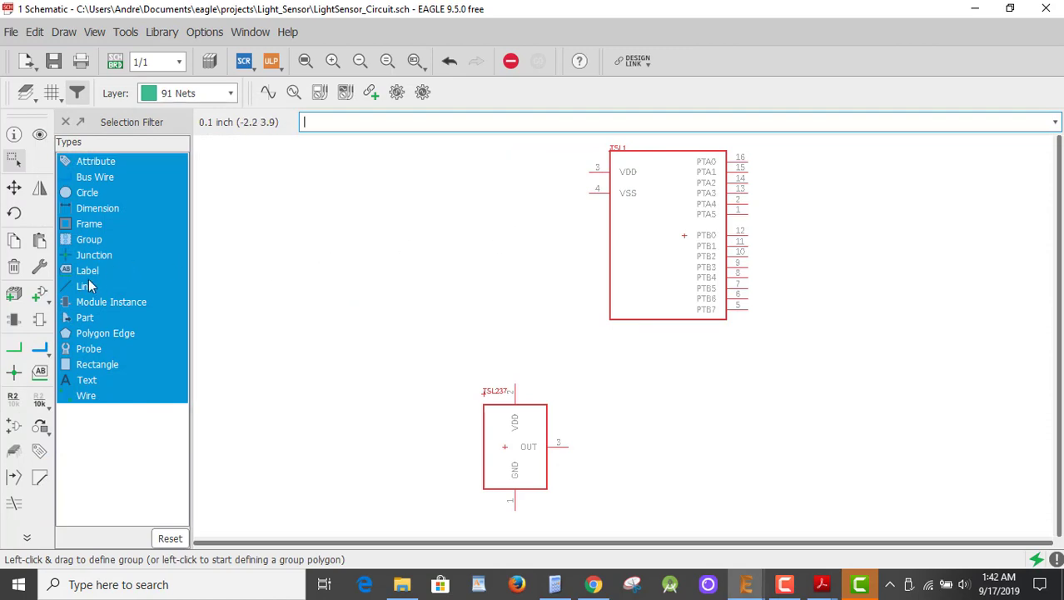
# Switch to the LightSensor_Circuit board layout and examine the TSL237 and DIP16 footprints below the board outline.
pyautogui.click(116, 63)
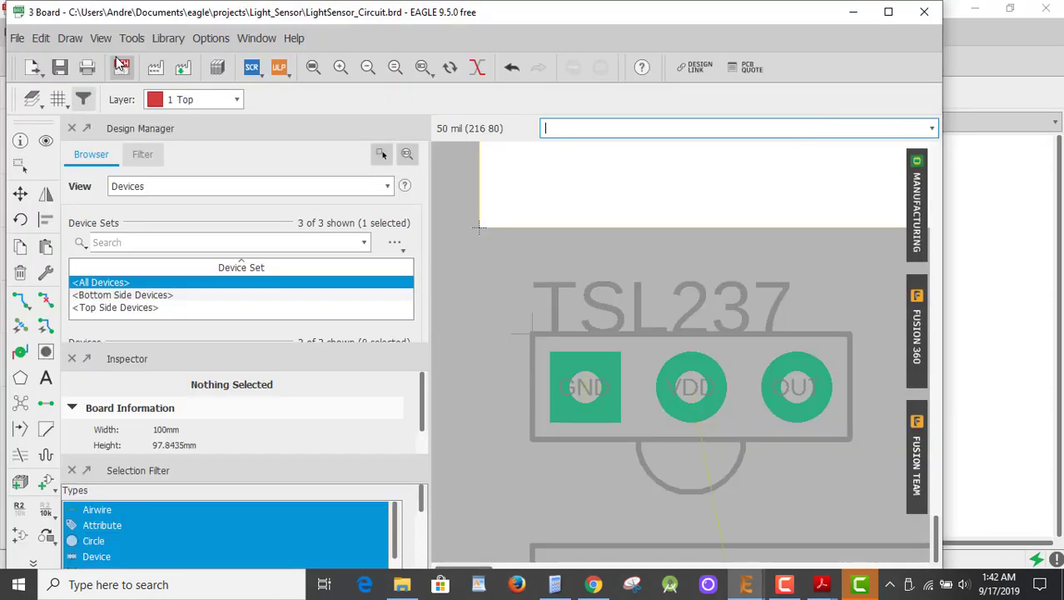
pyautogui.scroll(-5, 648, 299)
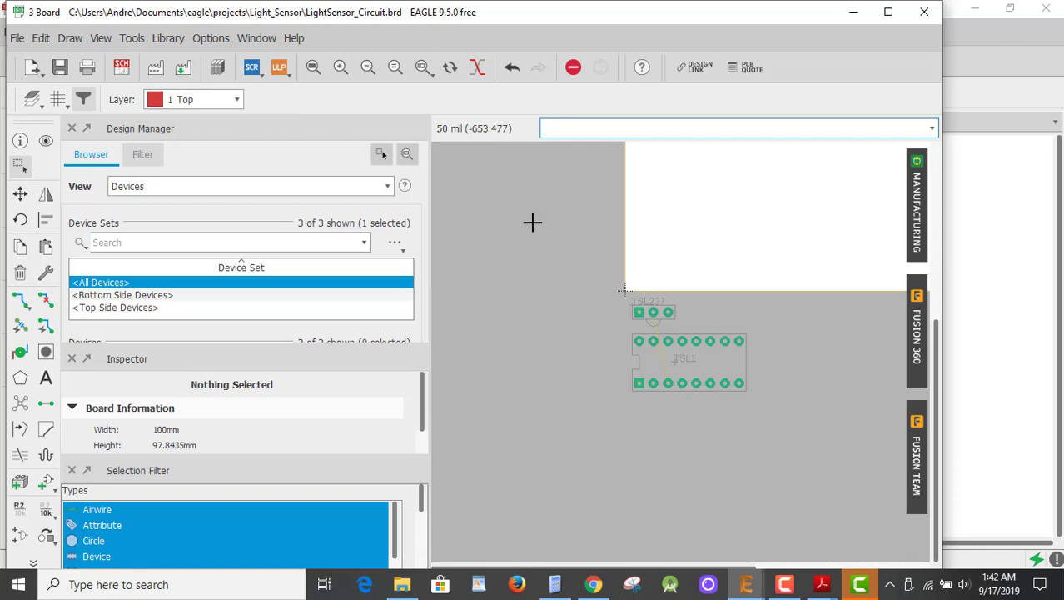
pyautogui.moveTo(818, 590)
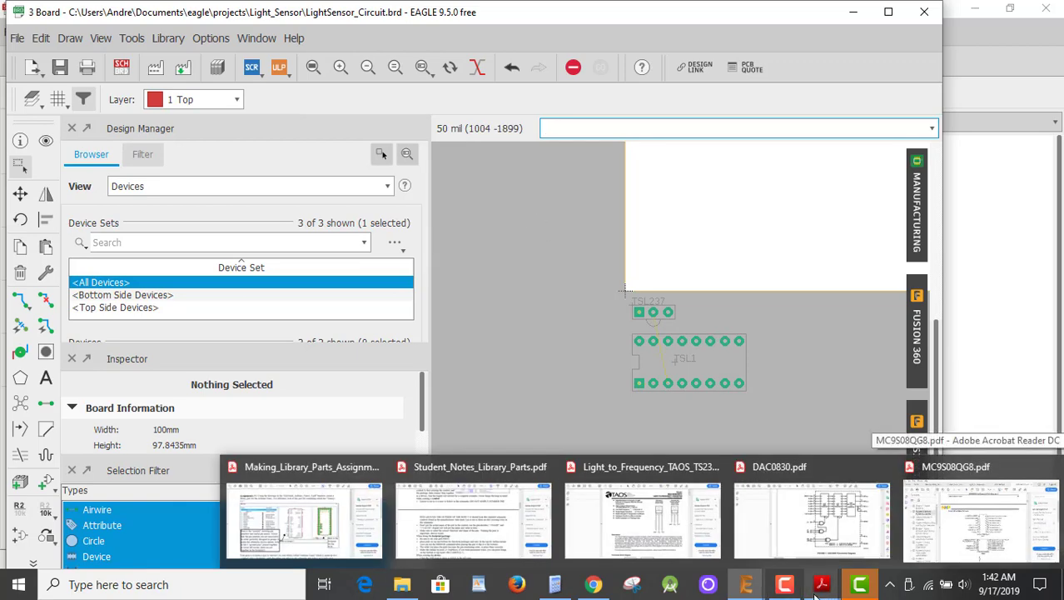